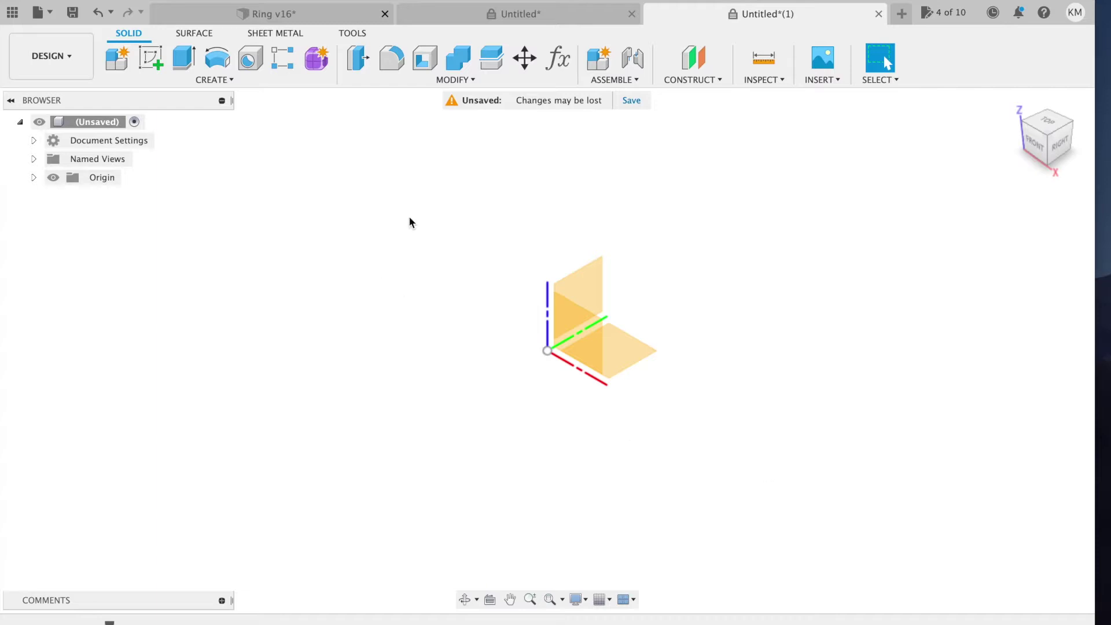
Change the document's active units to inches
click(33, 141)
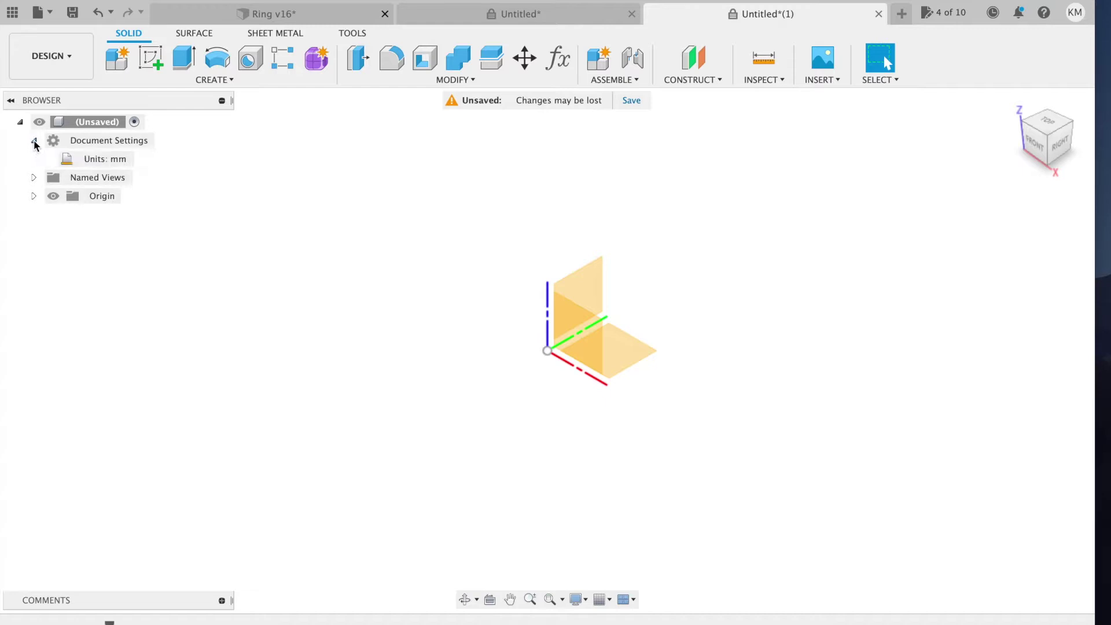
mouse_move(123, 162)
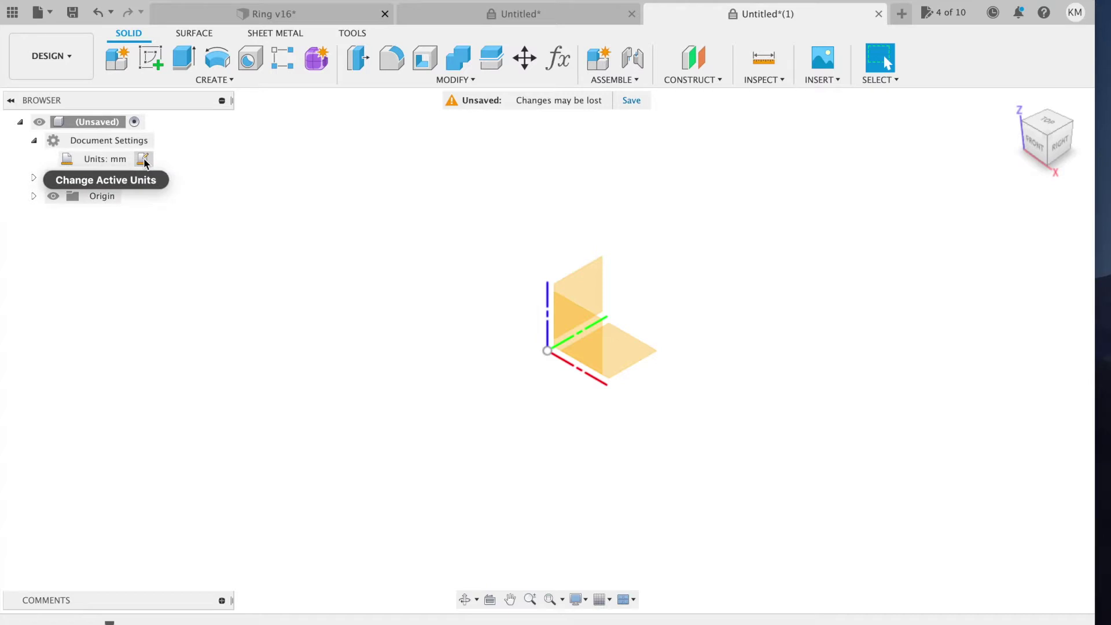
click(144, 161)
click(1045, 214)
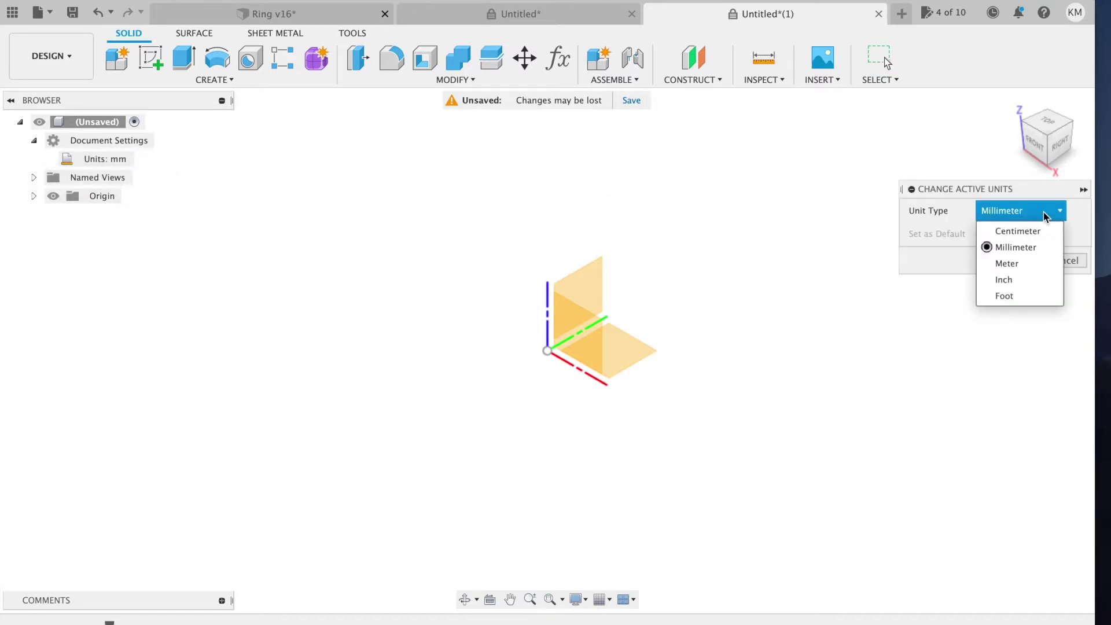
click(1012, 280)
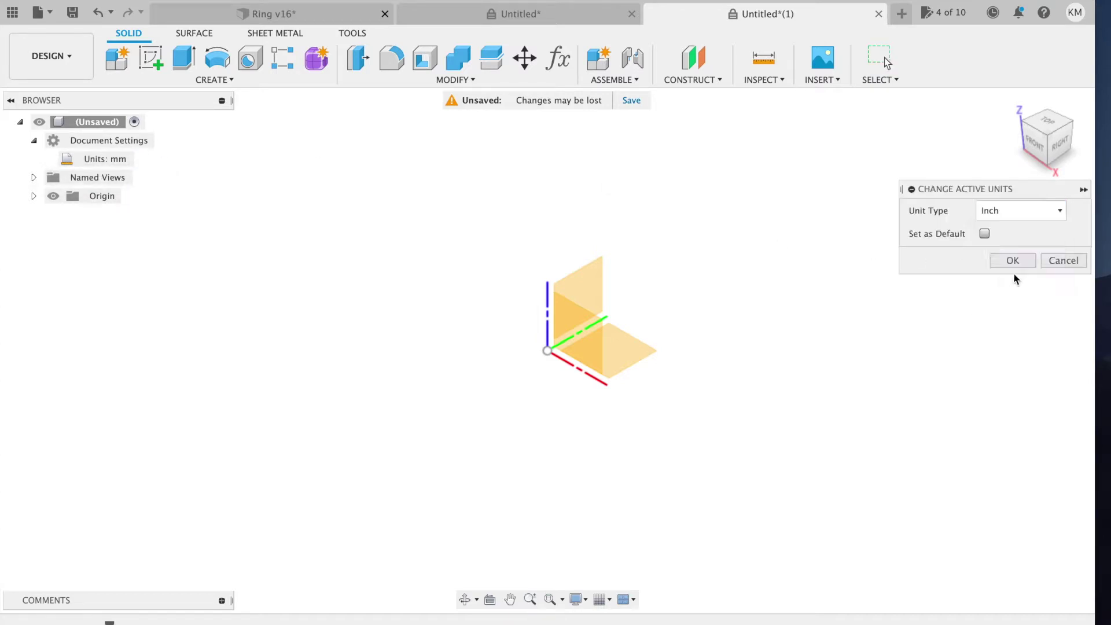
click(1012, 260)
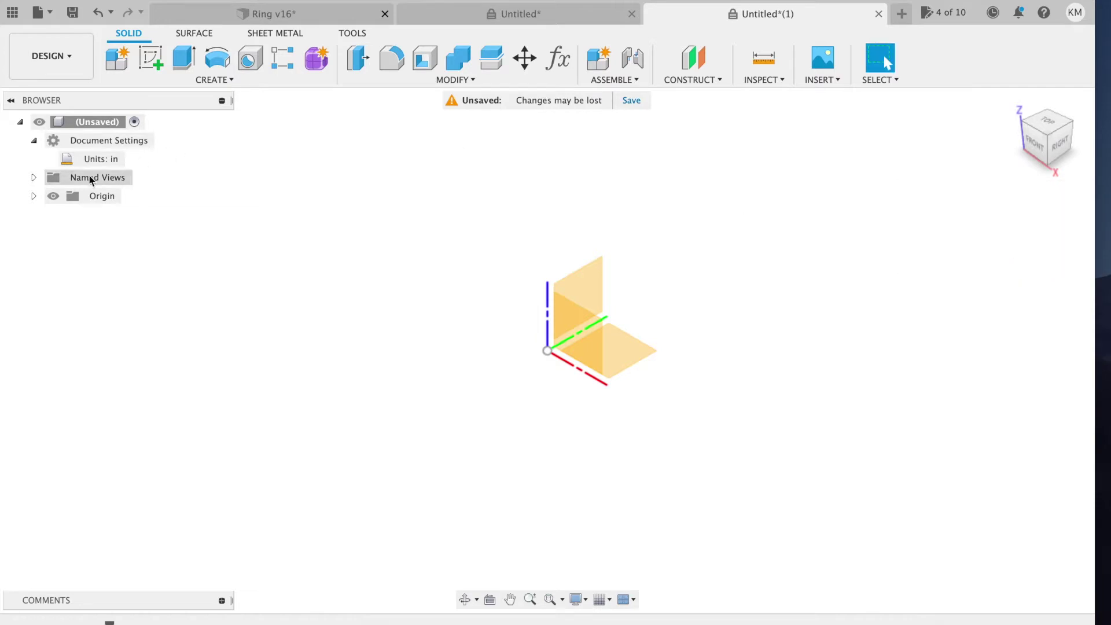
click(33, 140)
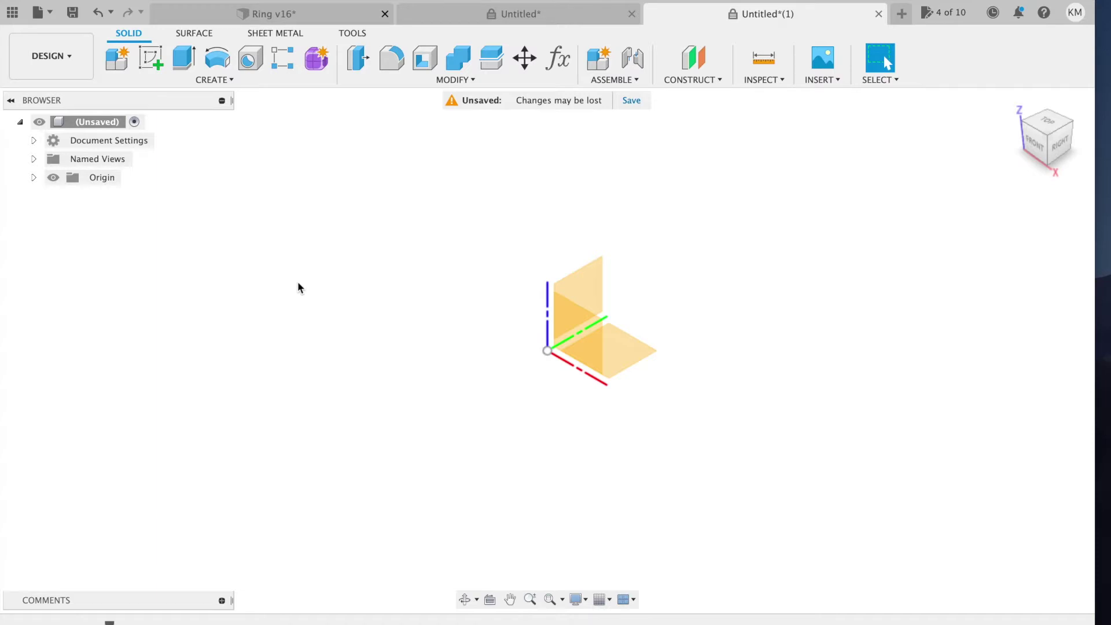
Create a sketch on the XZ plane and draw a horizontal line of length 180mm/2 from the origin along the X axis
shift+scroll(412, 366, left, 5)
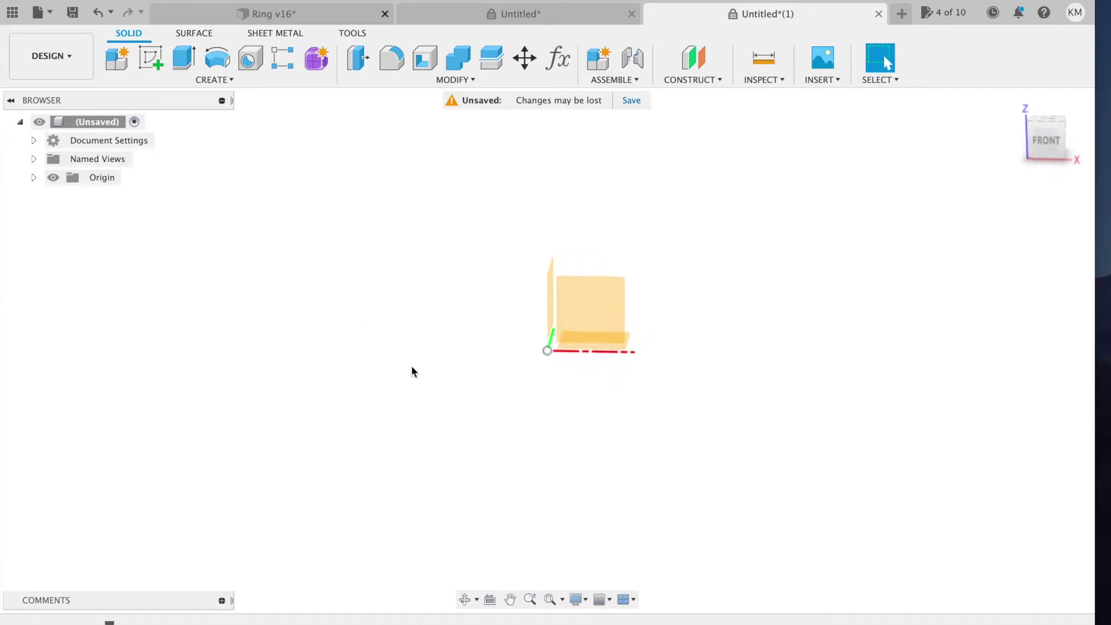
click(580, 305)
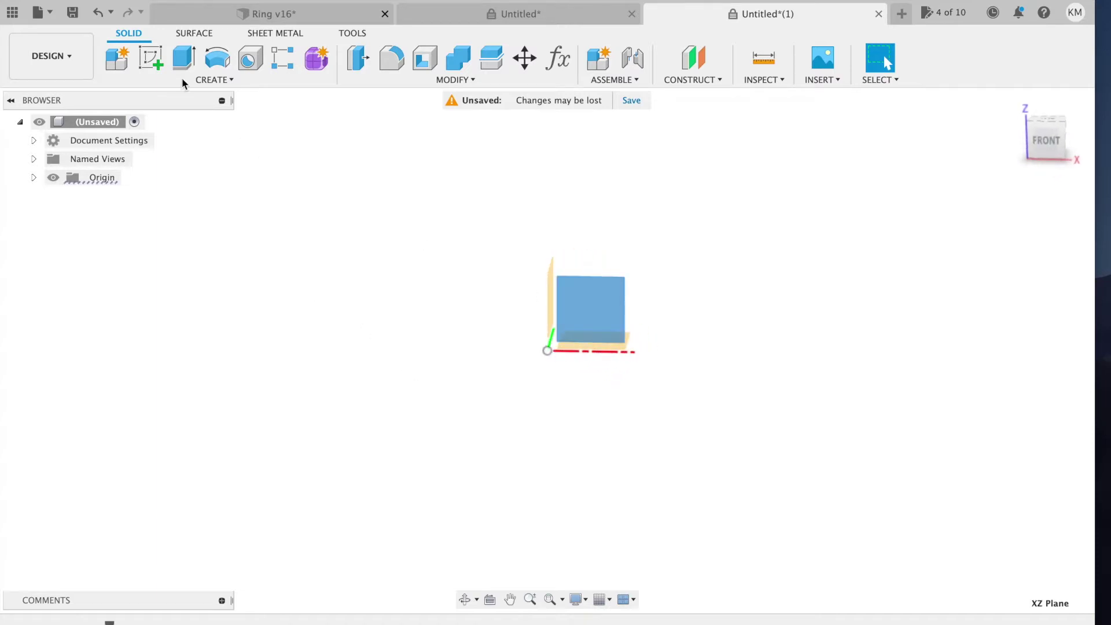
click(150, 57)
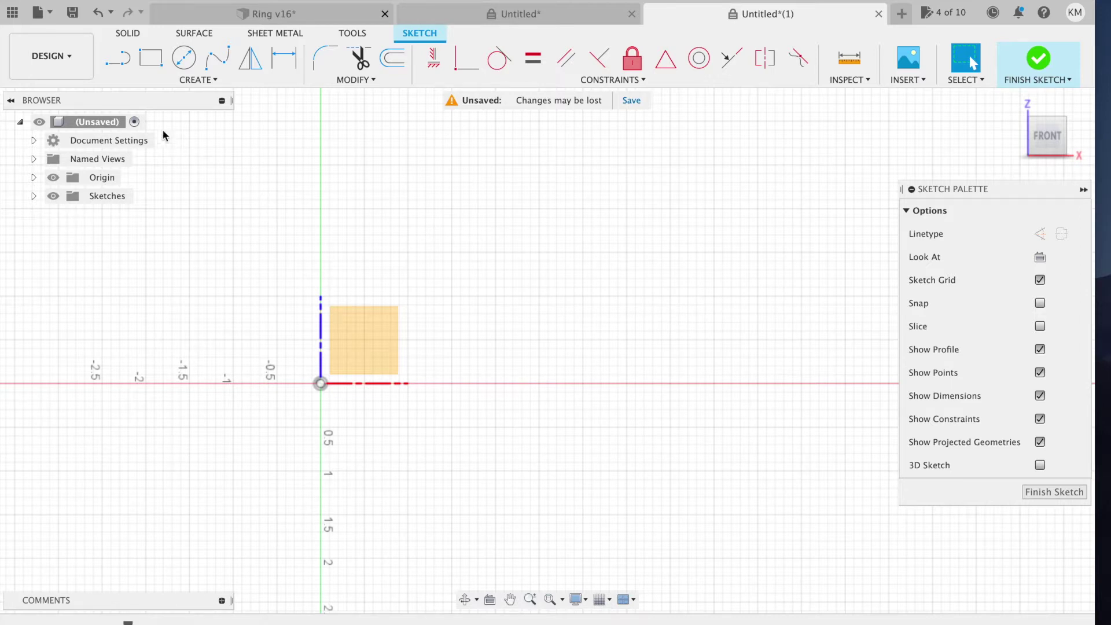
click(117, 57)
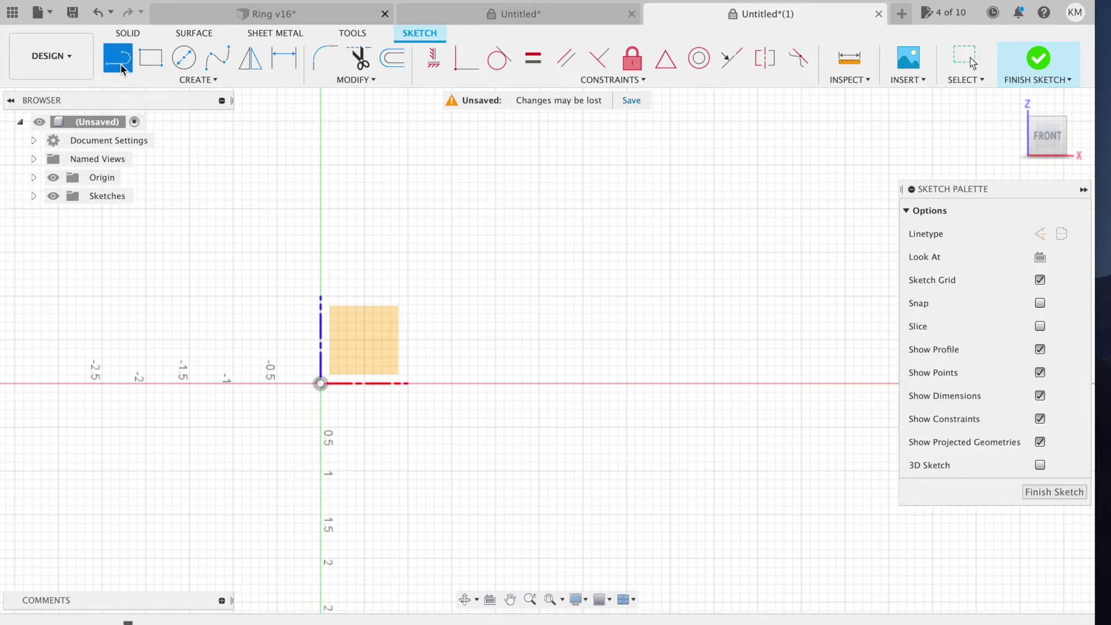
click(321, 383)
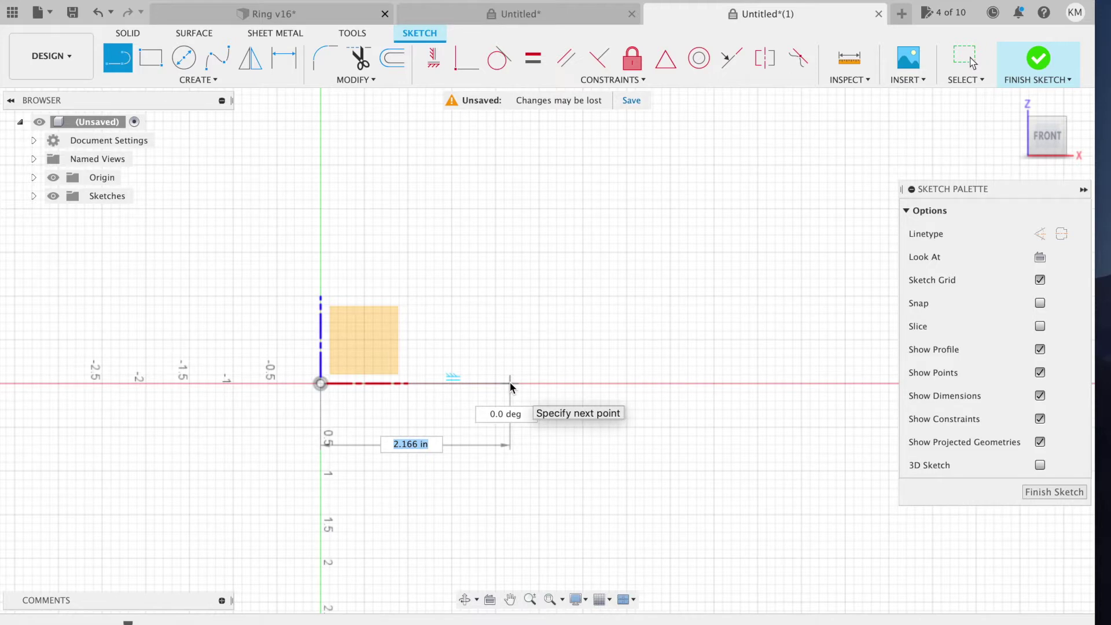
text(18)
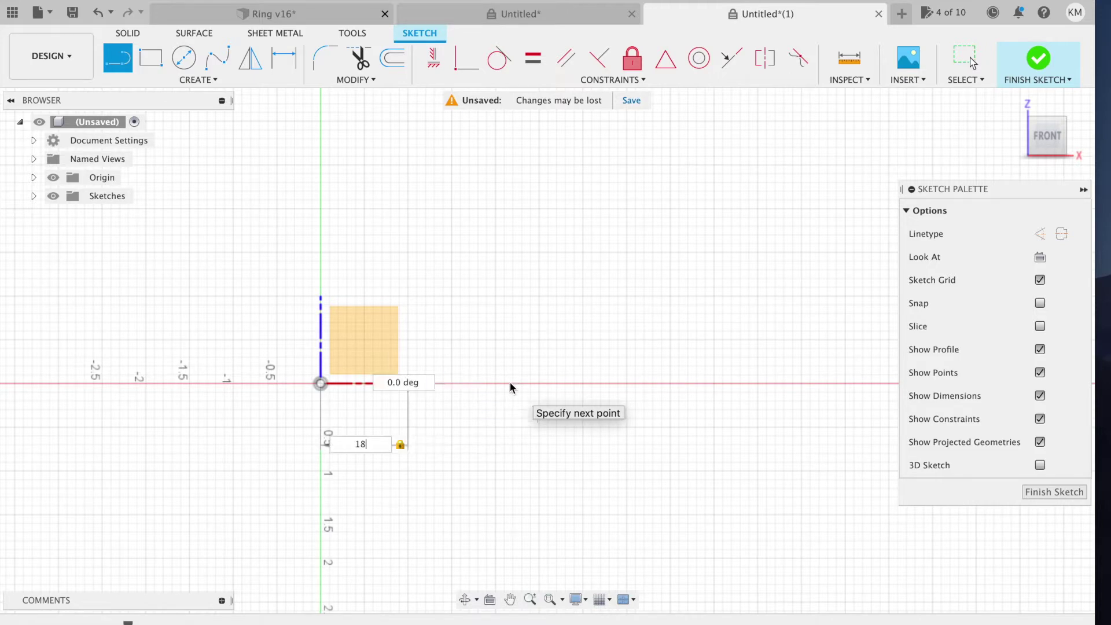
text(0mm/2)
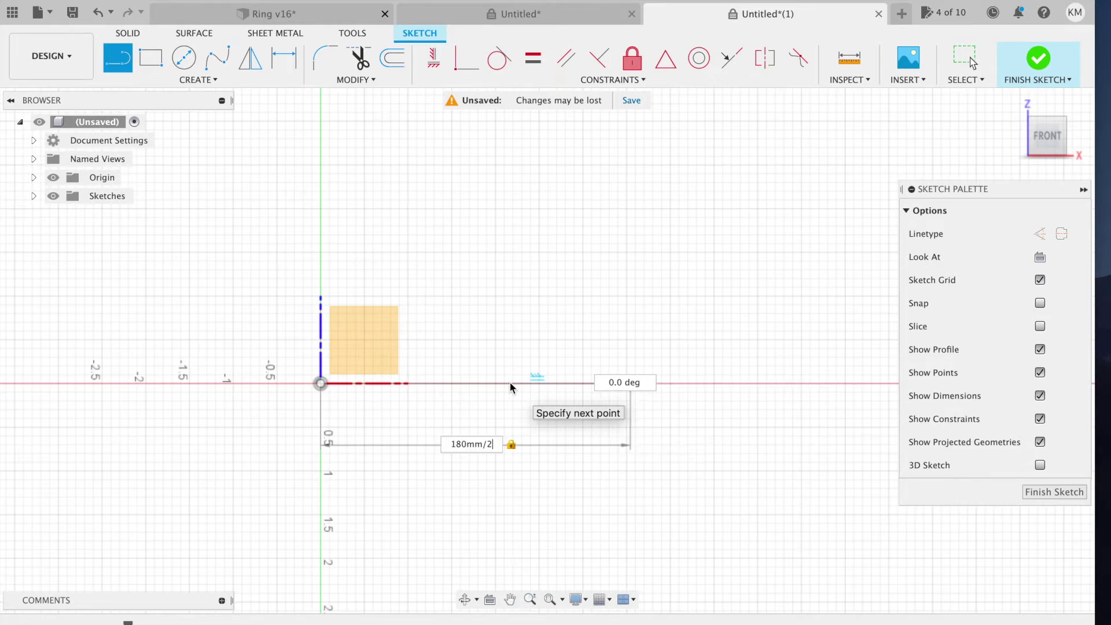
key(Return)
key(Escape)
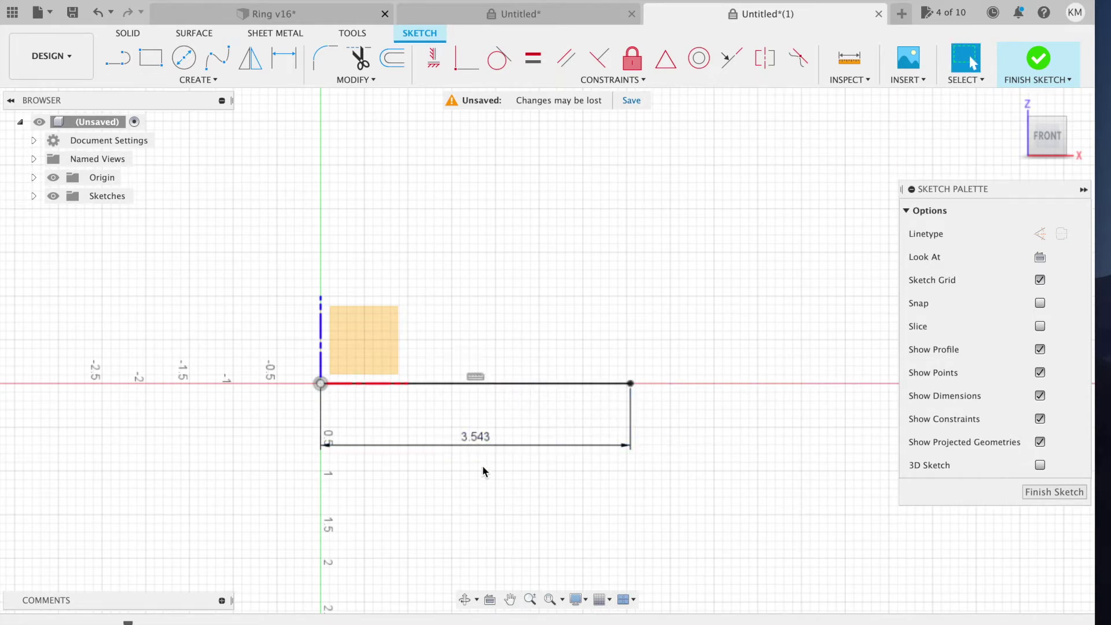
Draw a 2-point circle of 1.25 in diameter outward from the line's free end along the X axis, and finish the sketch
scroll(726, 468, right, 2)
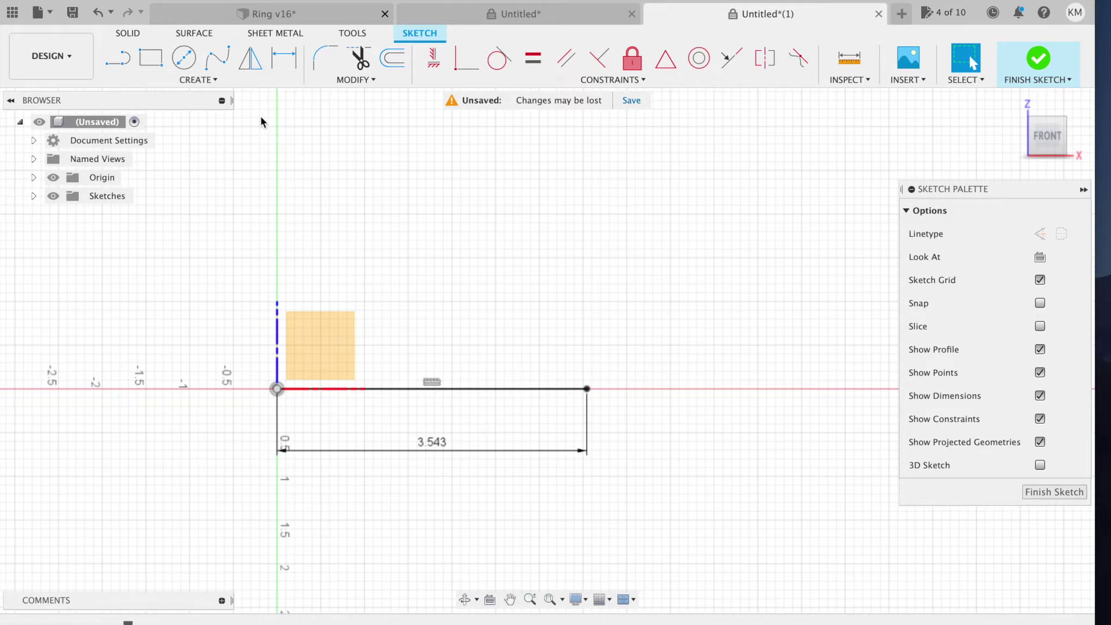
click(219, 84)
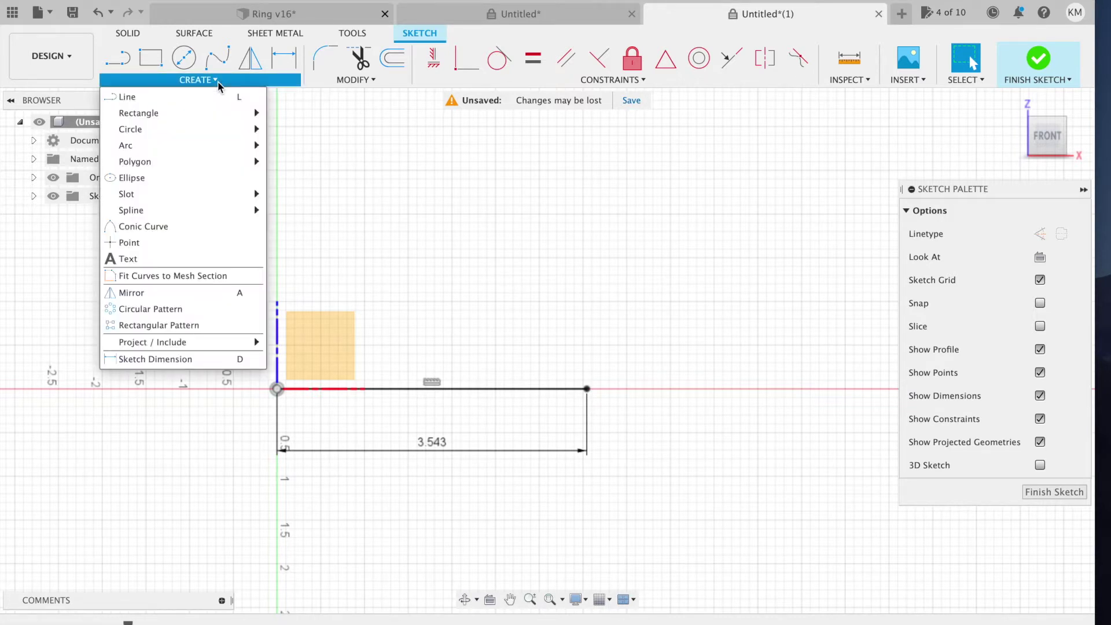
mouse_move(242, 130)
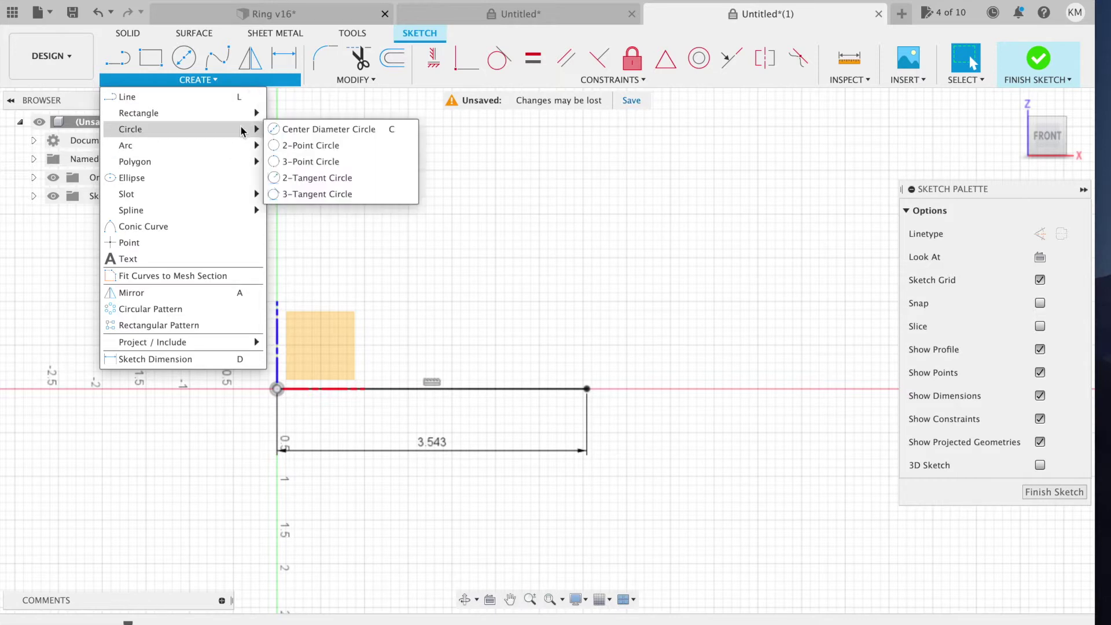
click(309, 147)
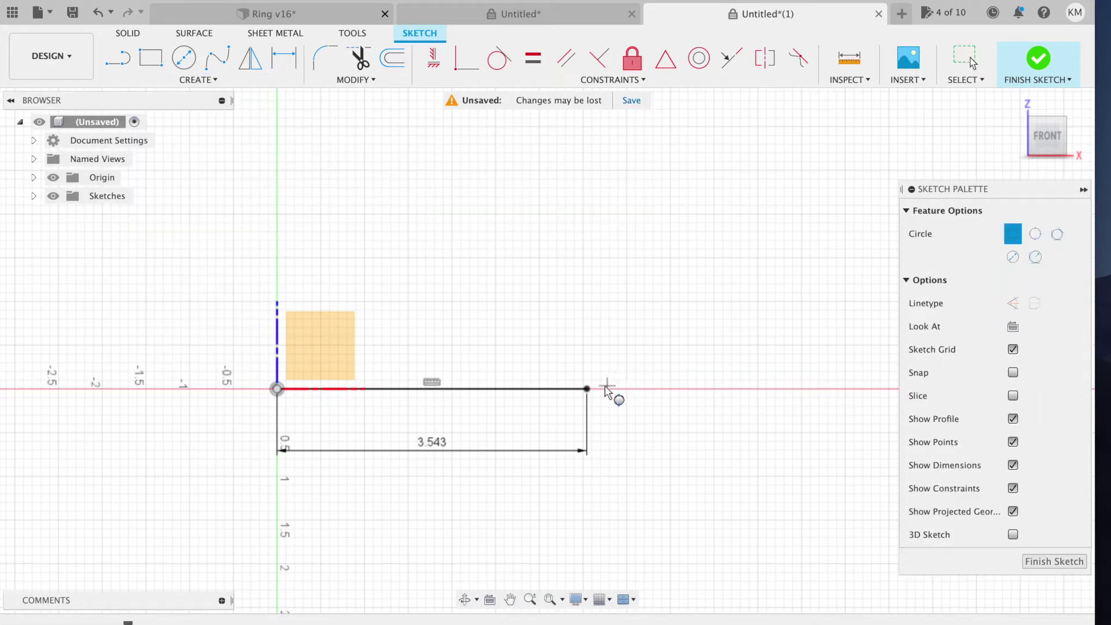
click(586, 389)
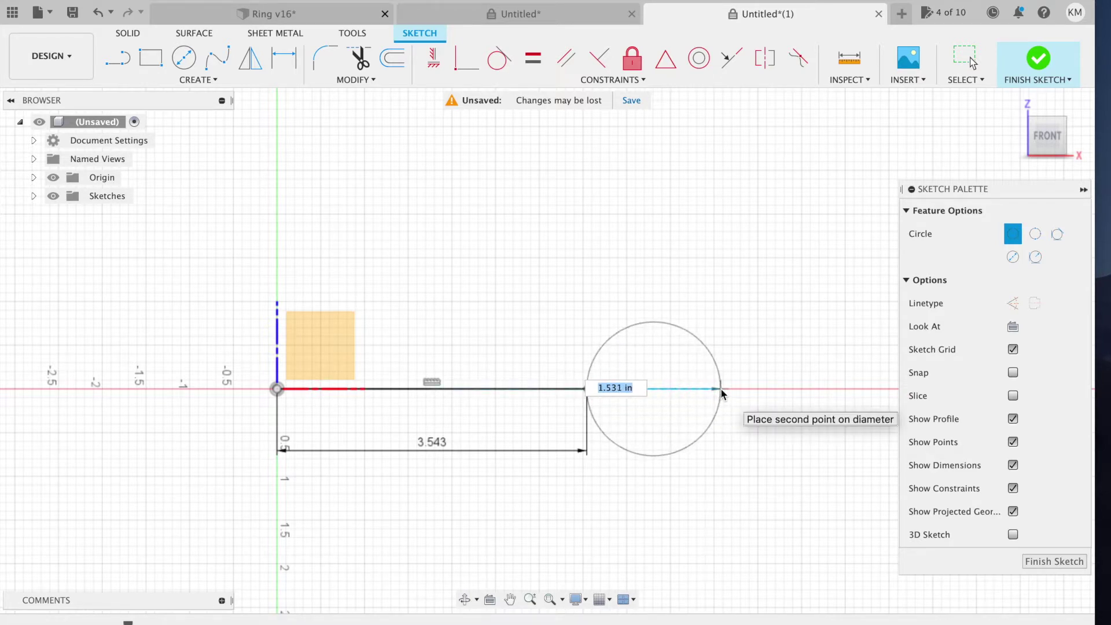
text(1.25)
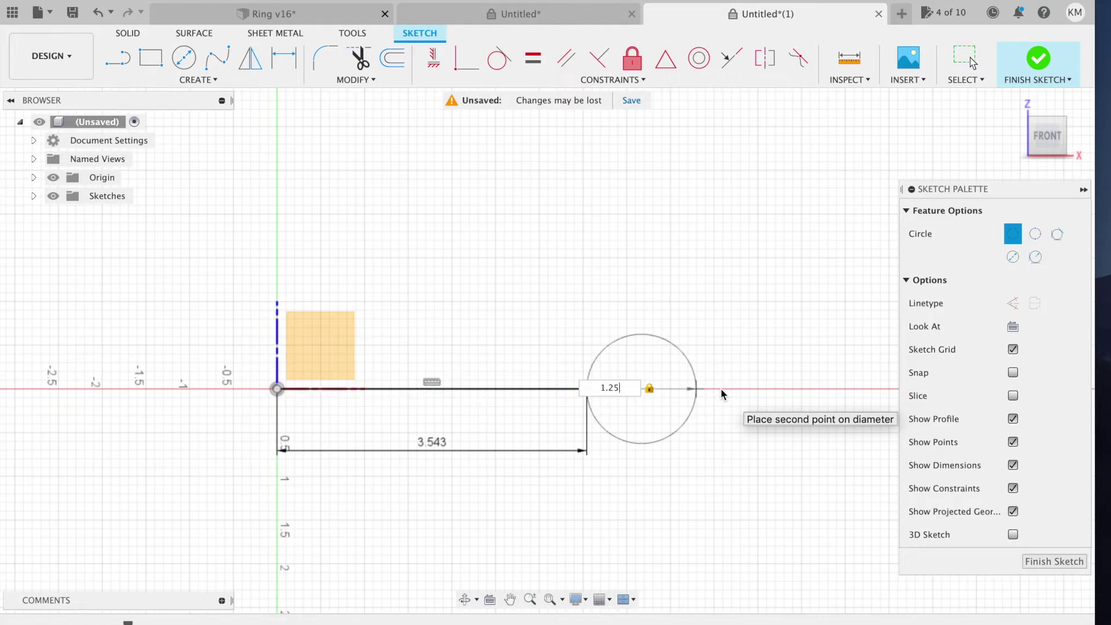
key(Return)
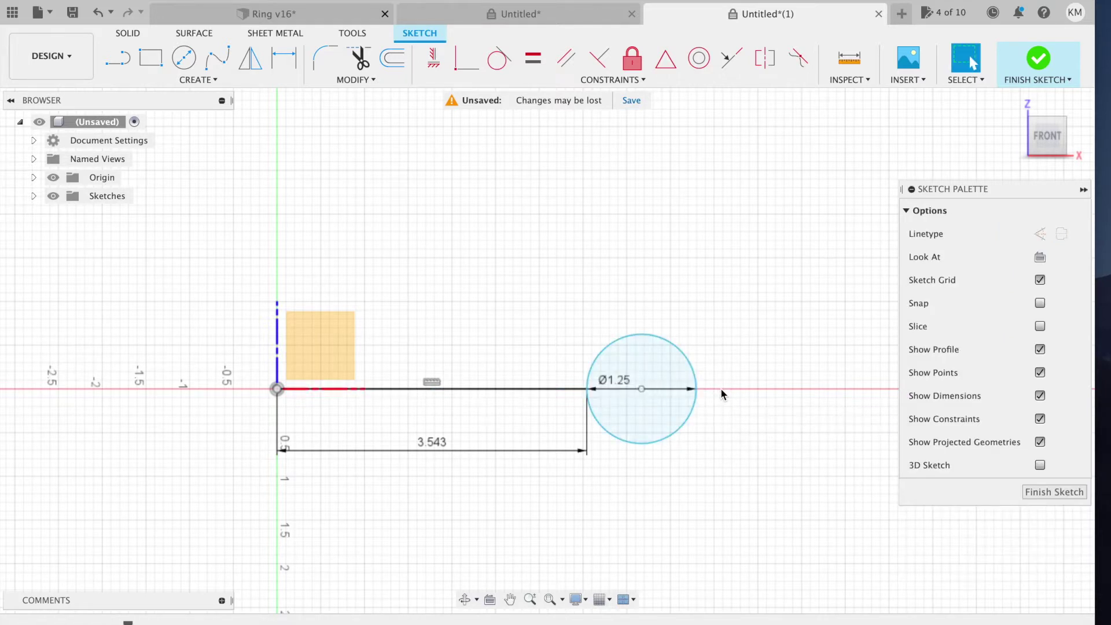
click(1054, 491)
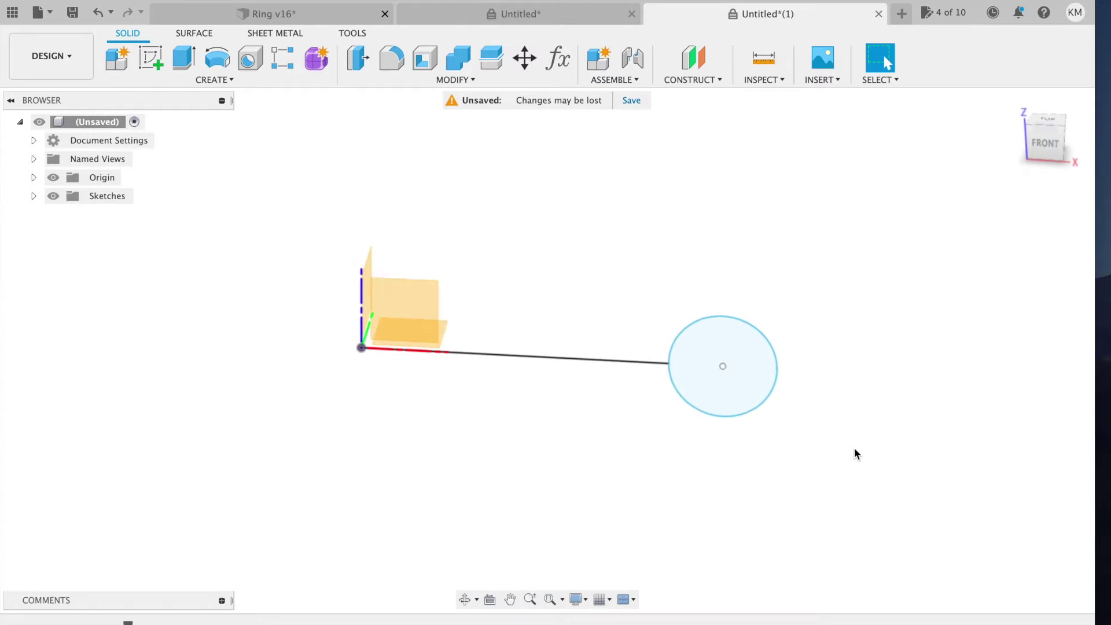
Revolve the circle profile 360 degrees around the Z axis as a new body
click(716, 395)
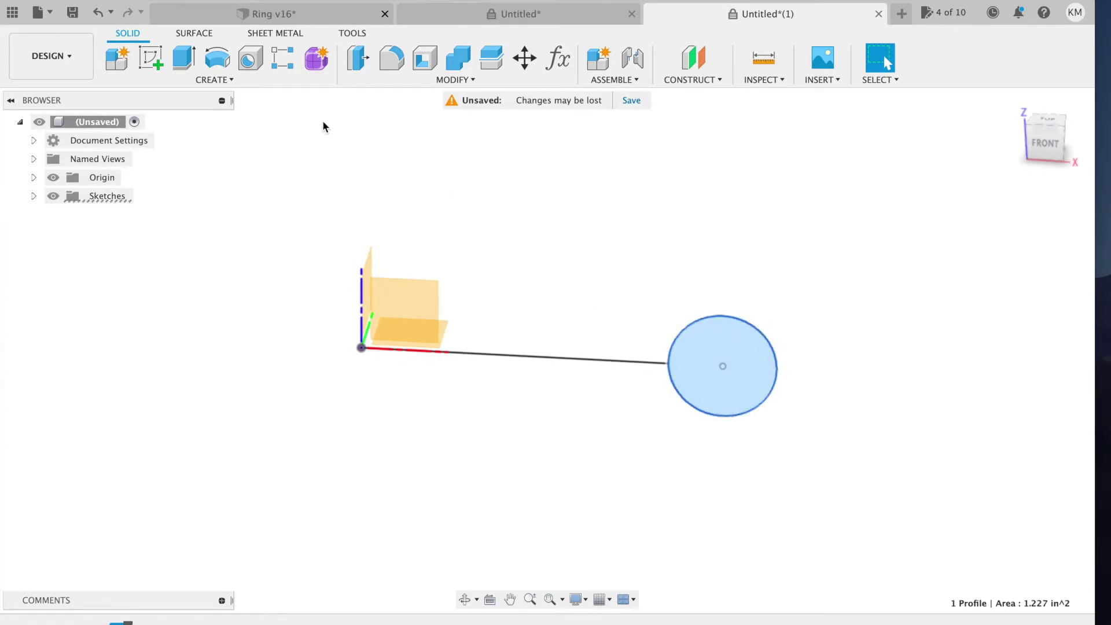
click(224, 64)
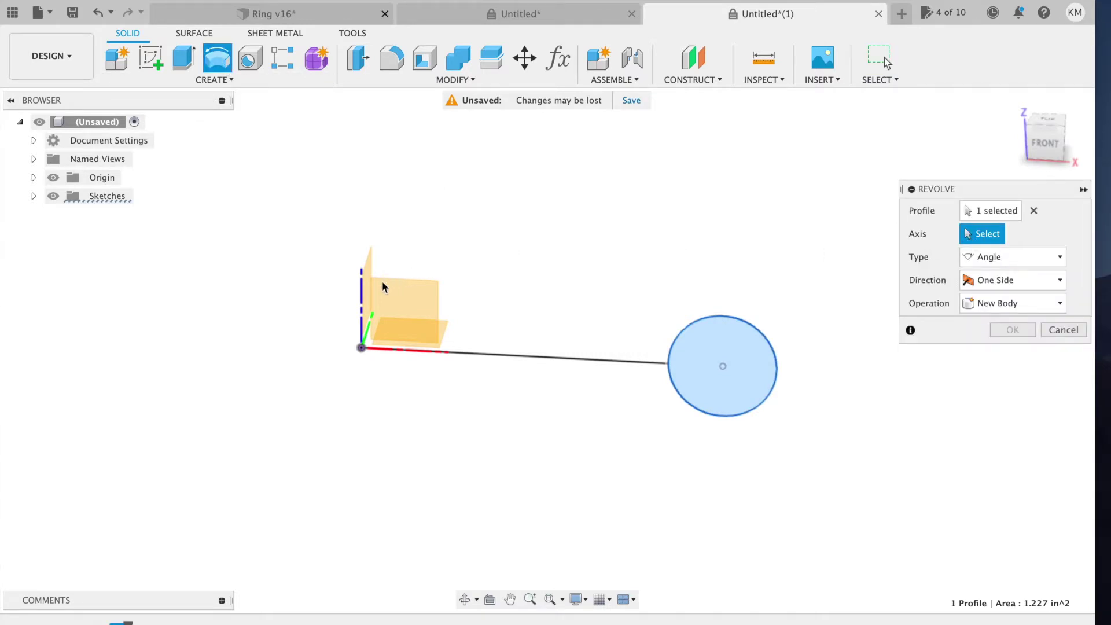
click(363, 297)
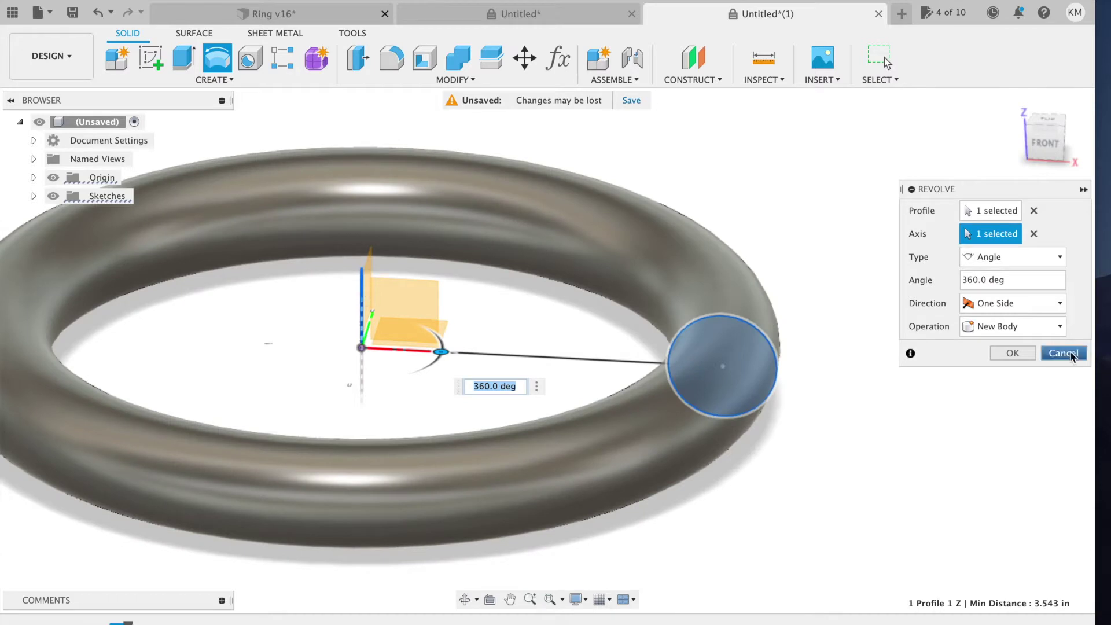
click(1012, 353)
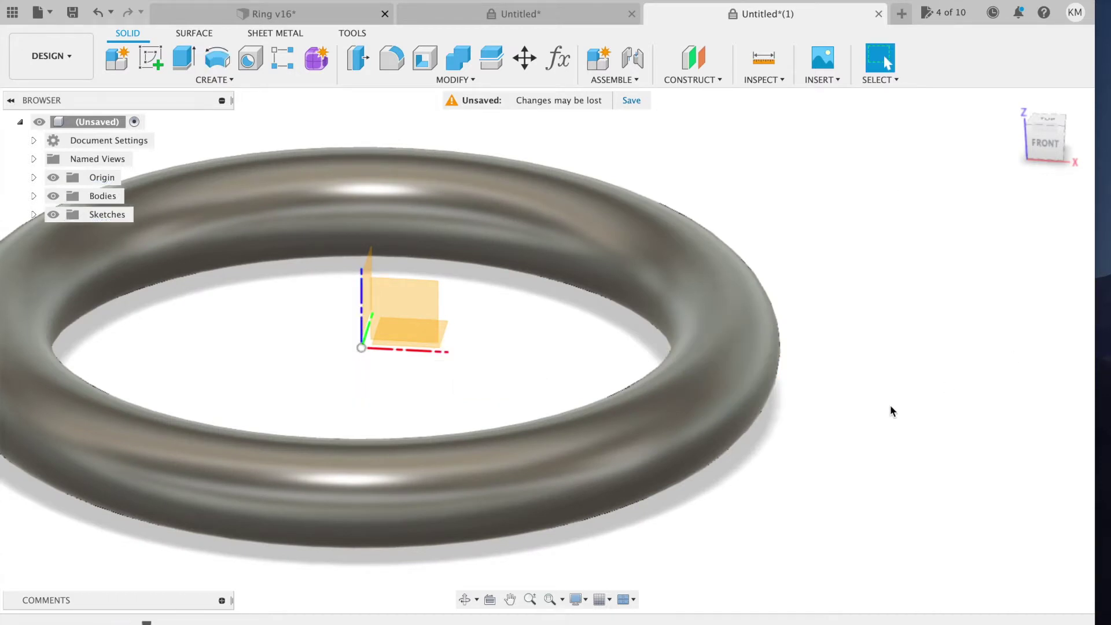
Examine the revolved ring's shape from the front, from below and from above
scroll(890, 410, down, 4)
shift+scroll(857, 404, up, 5)
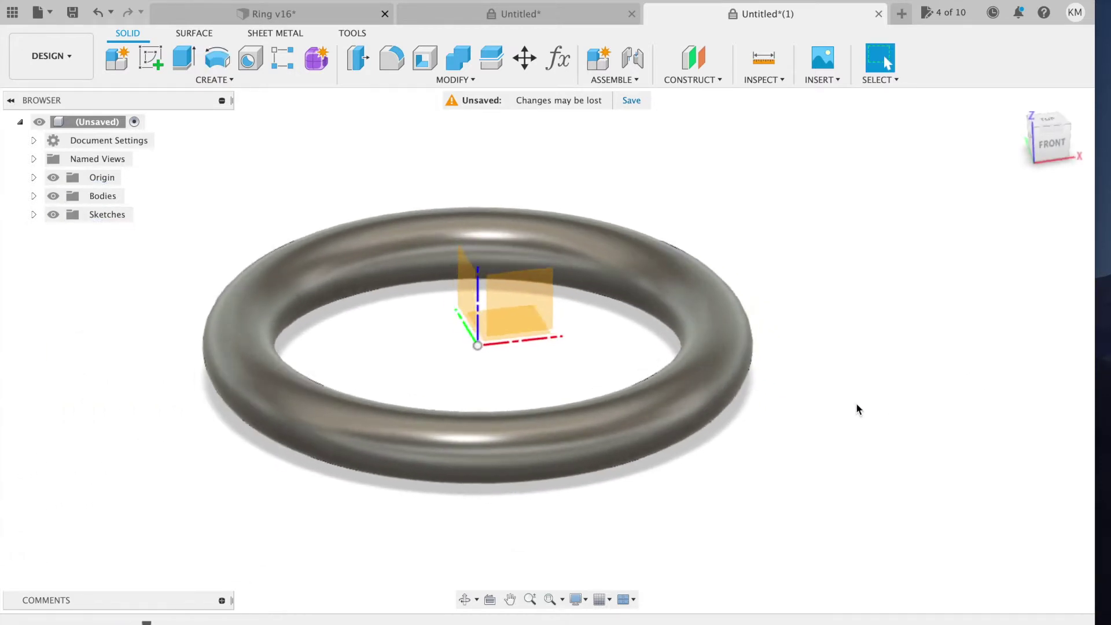
shift+scroll(857, 404, down, 5)
shift+scroll(857, 410, down, 4)
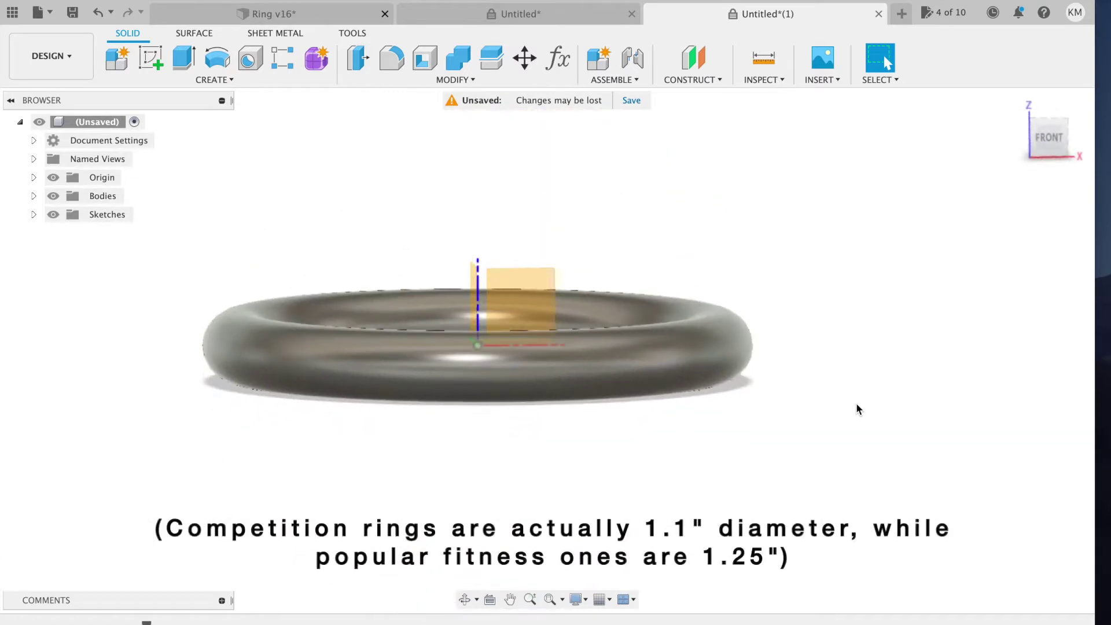
shift+scroll(857, 409, up, 5)
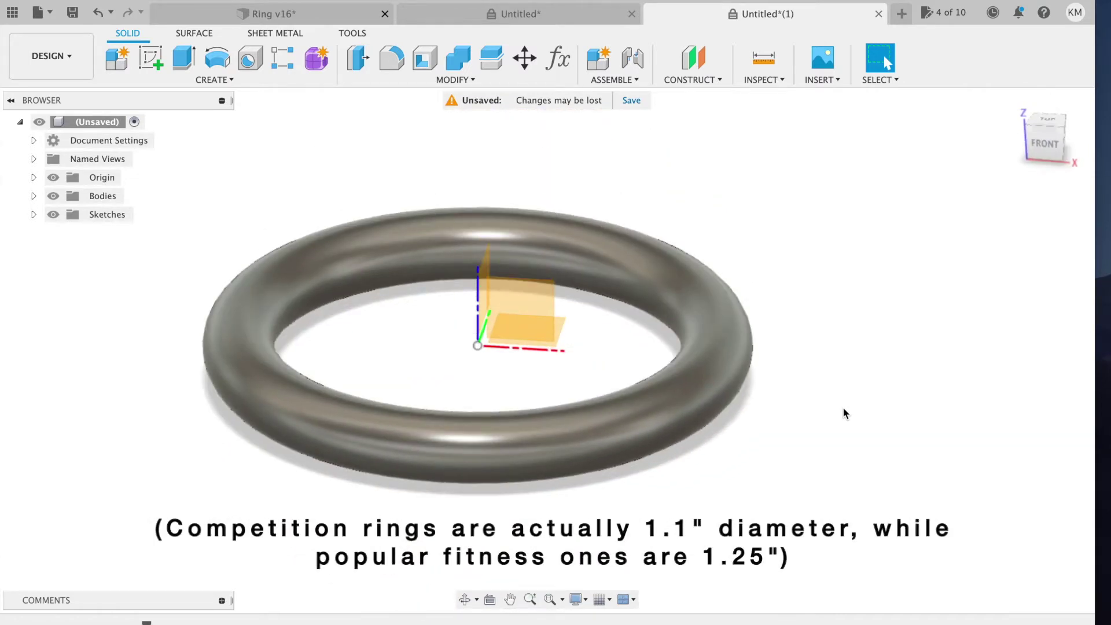
scroll(825, 412, left, 2)
shift+scroll(825, 412, left, 2)
shift+scroll(825, 412, down, 3)
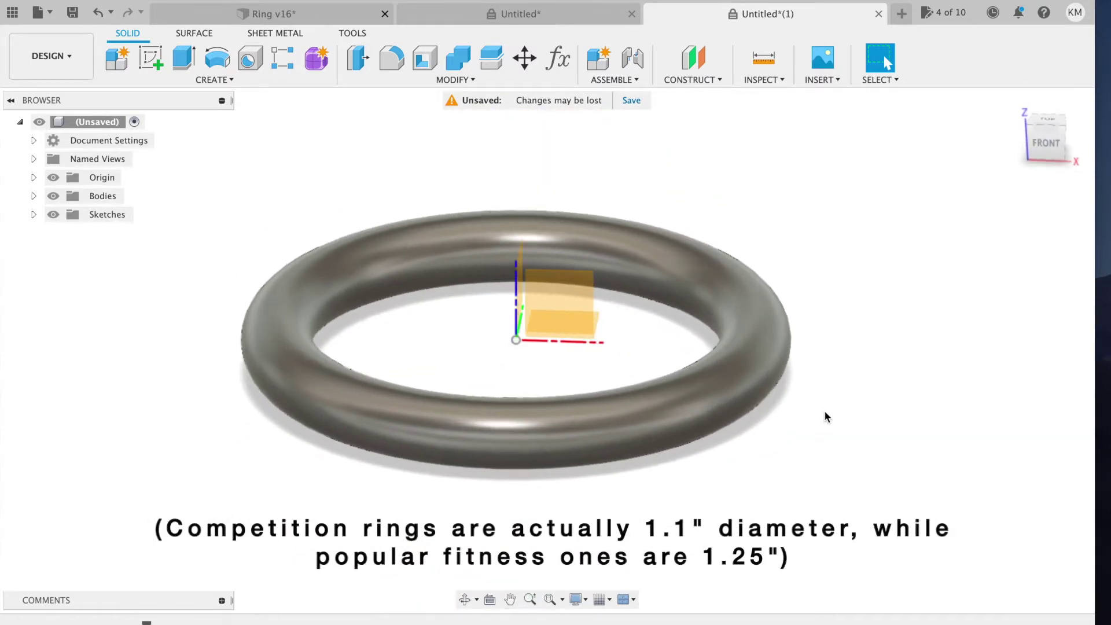
scroll(825, 412, up, 2)
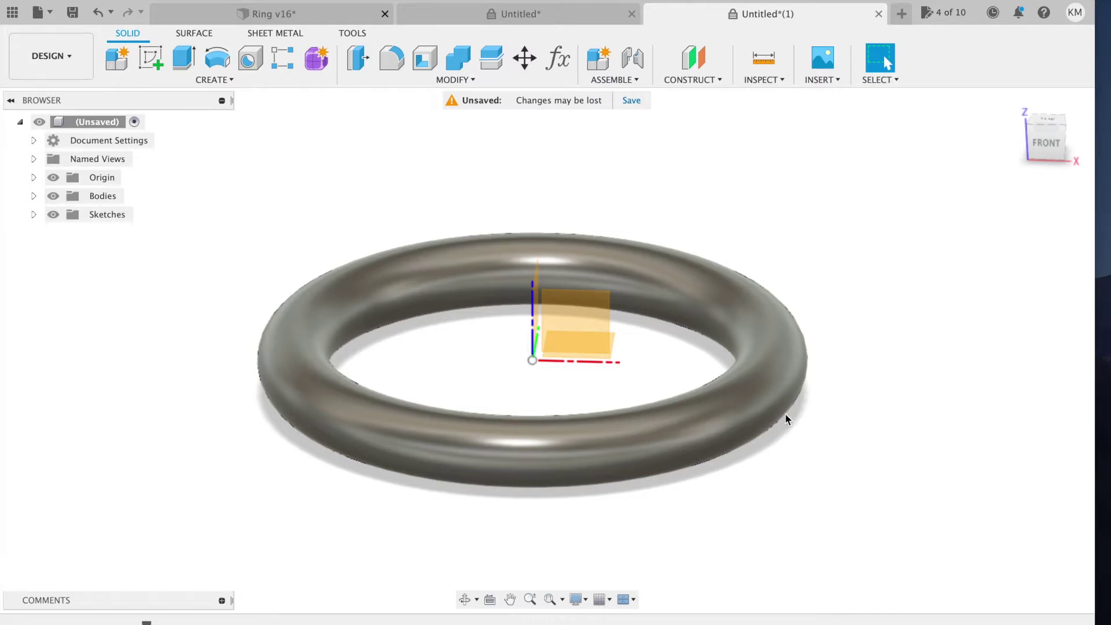
shift+scroll(786, 414, down, 3)
shift+scroll(785, 415, up, 2)
shift+scroll(786, 415, up, 5)
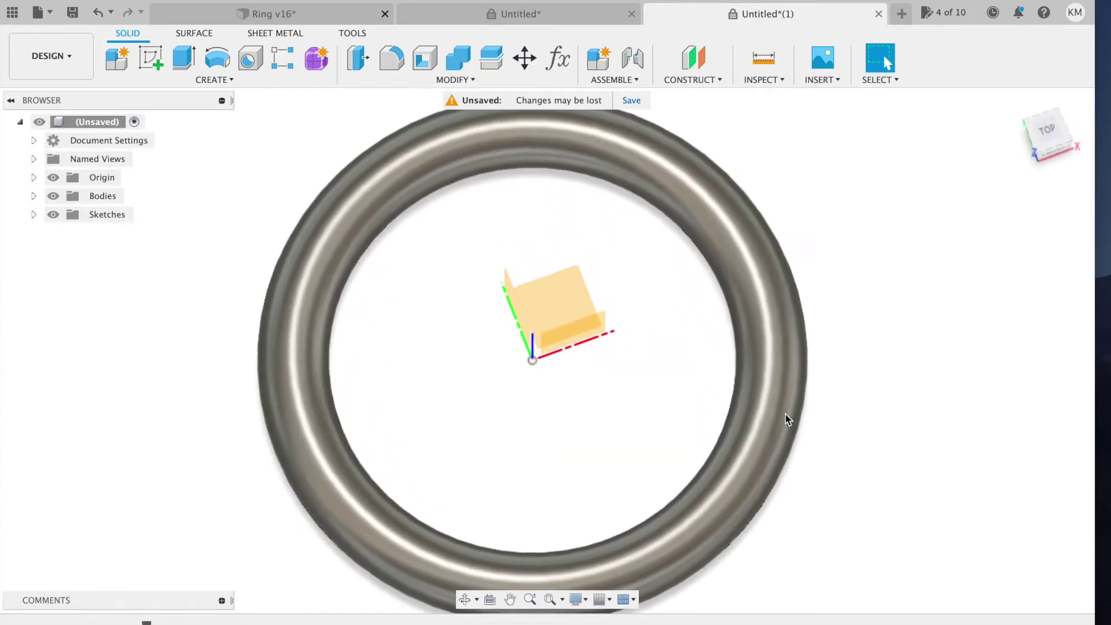
shift+scroll(786, 414, down, 6)
shift+scroll(785, 414, down, 3)
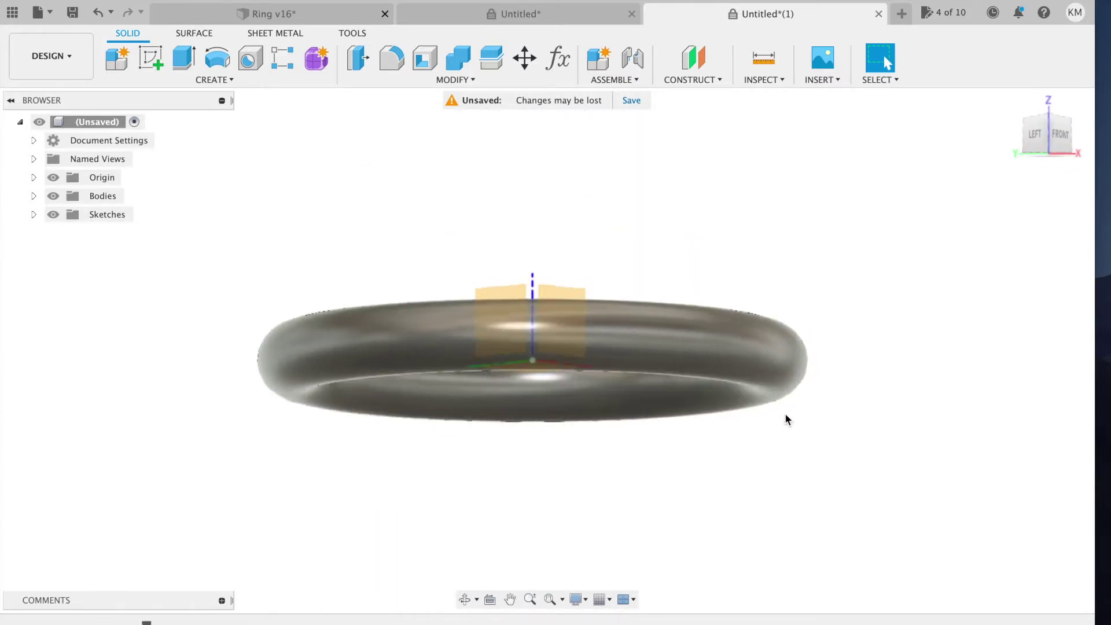
shift+scroll(786, 415, up, 5)
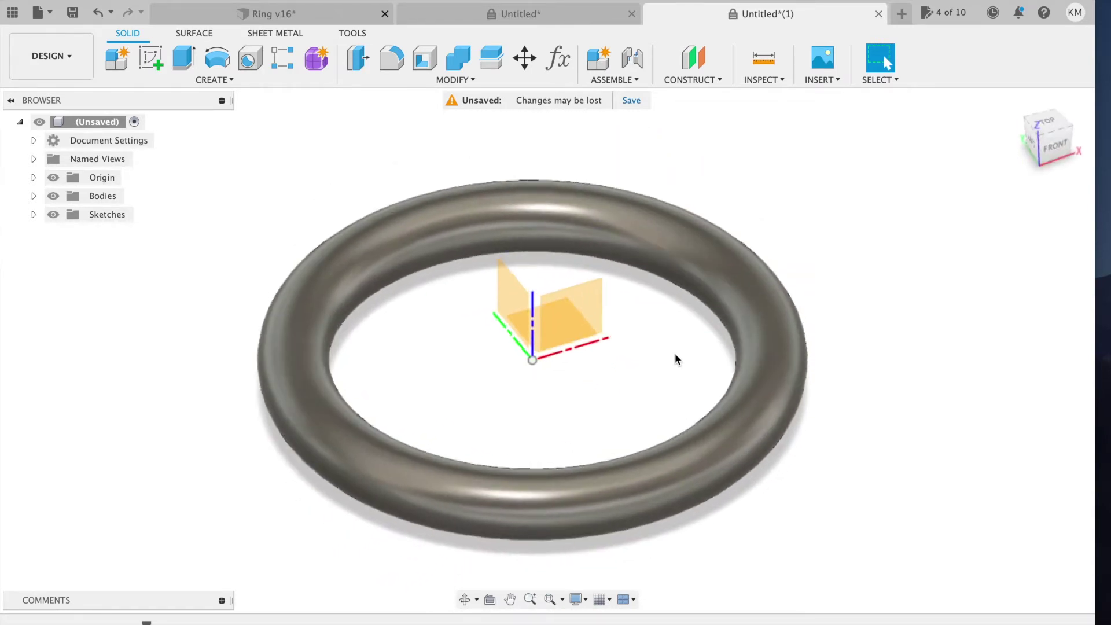
shift+scroll(683, 367, right, 3)
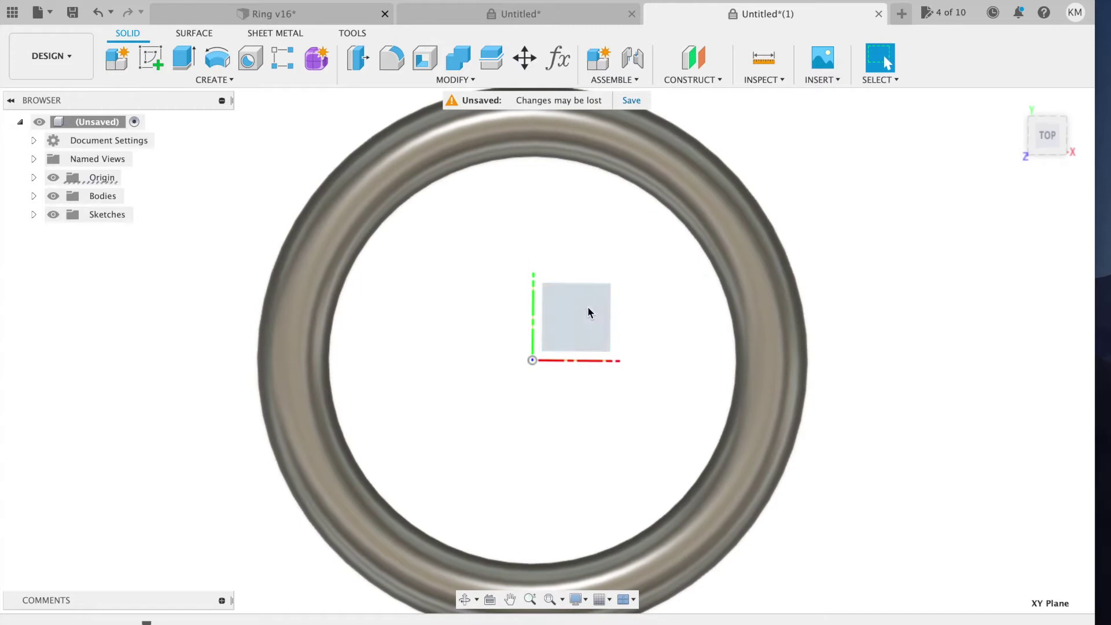
Create a sketch on the XY plane and project the ring body's outline into it
click(588, 308)
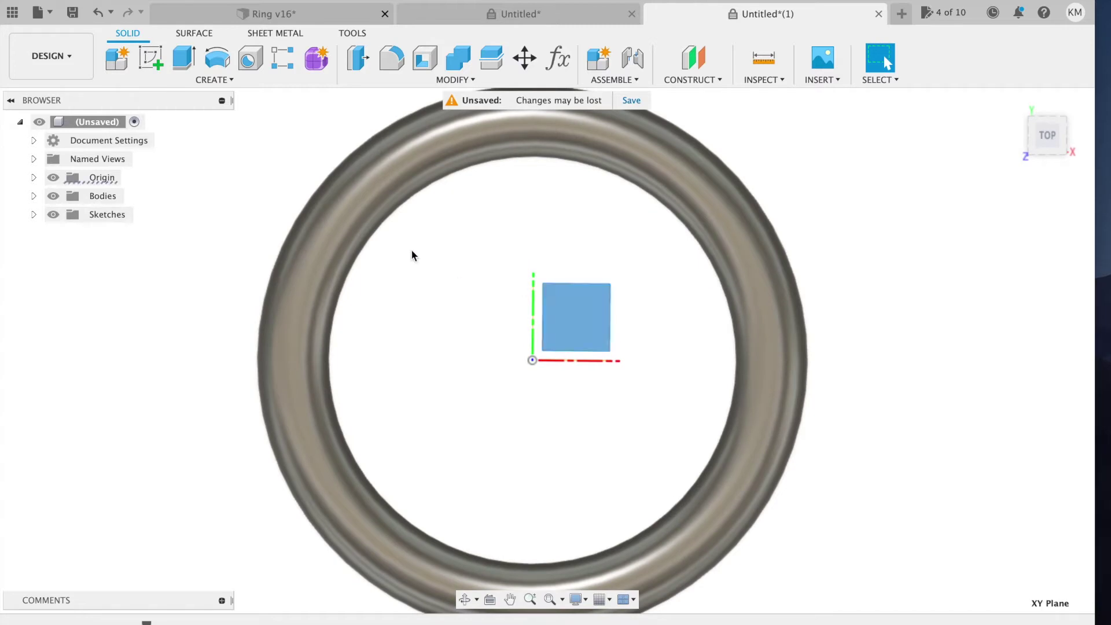
click(150, 57)
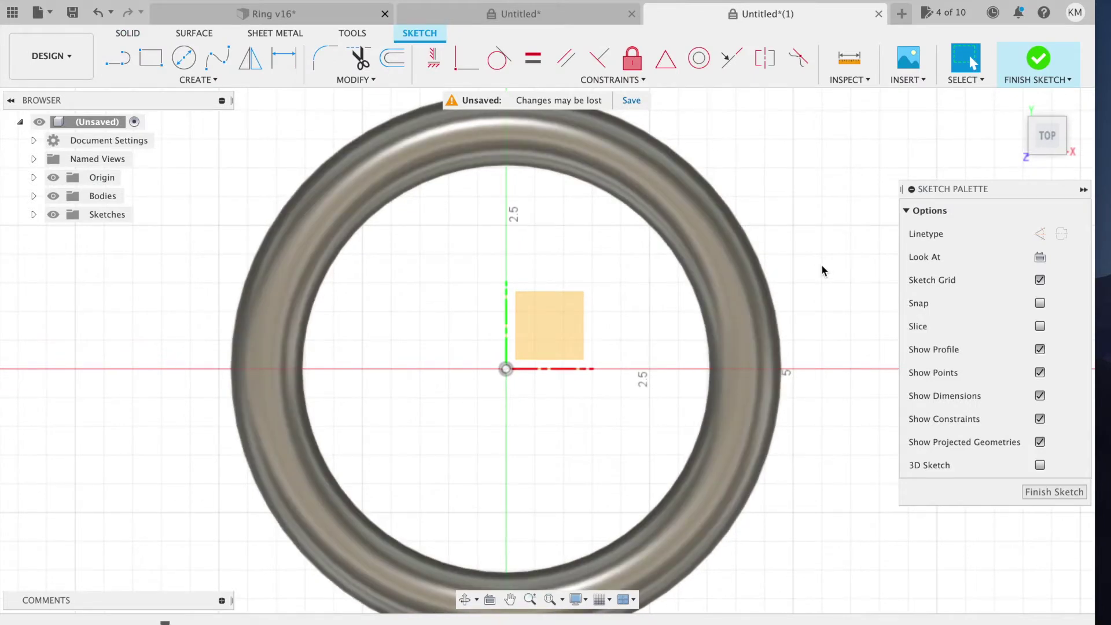
key(p)
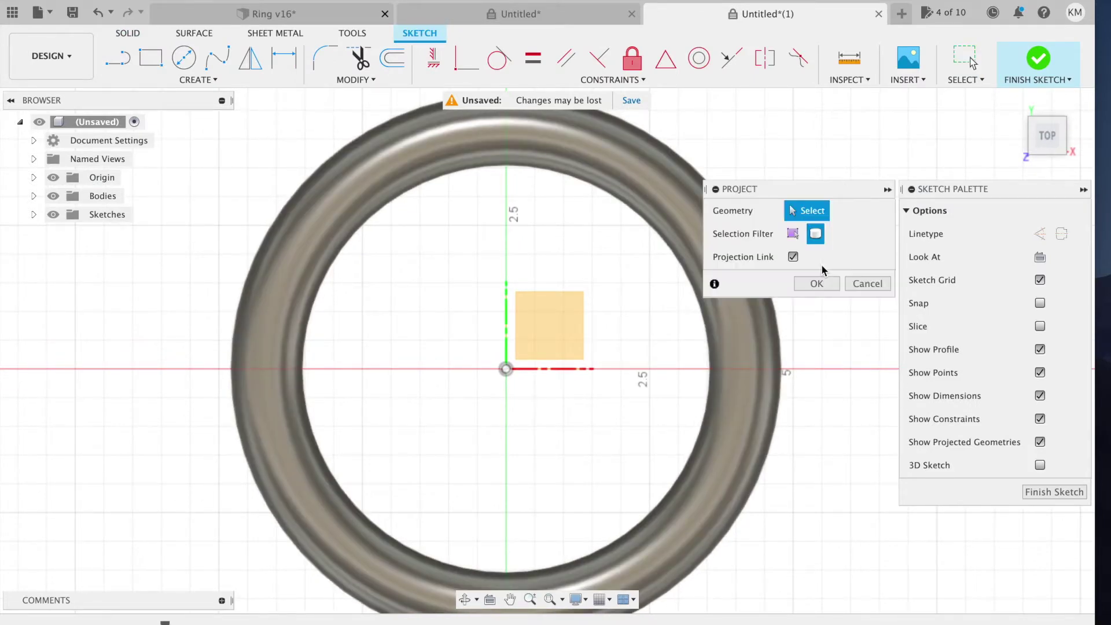
click(819, 245)
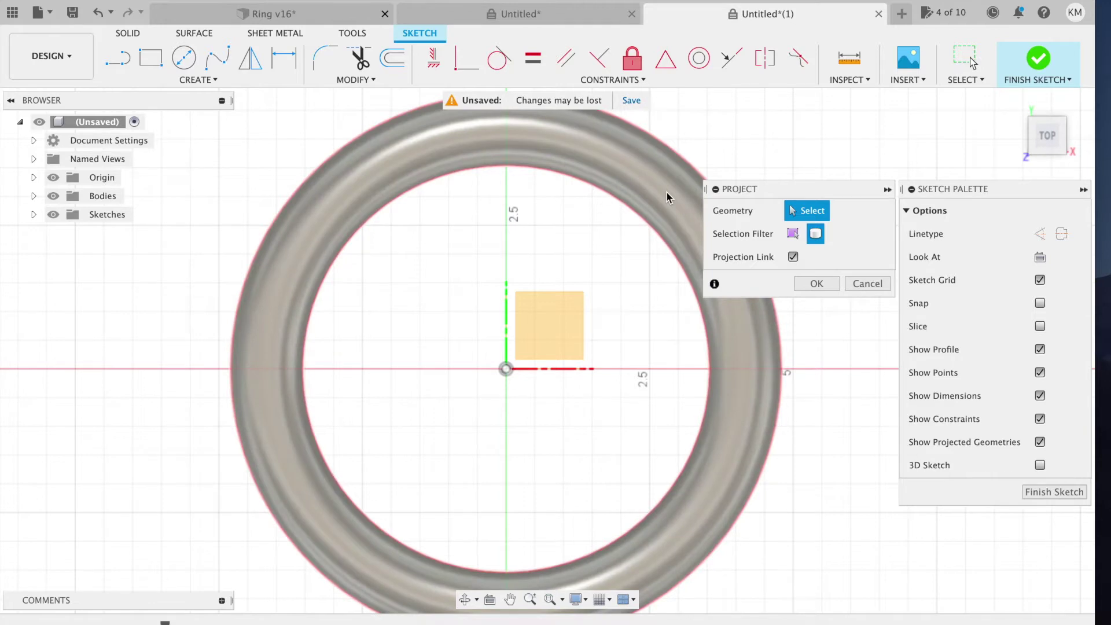
click(666, 197)
click(818, 283)
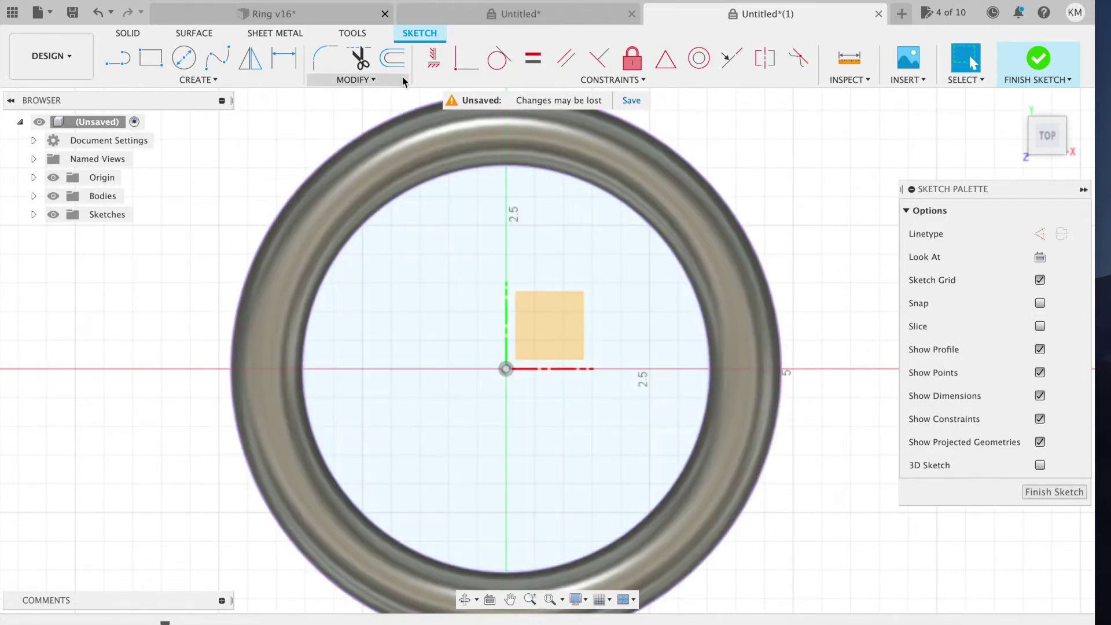
Offset the projected inner circle of the ring inward by 0.4 in
click(393, 58)
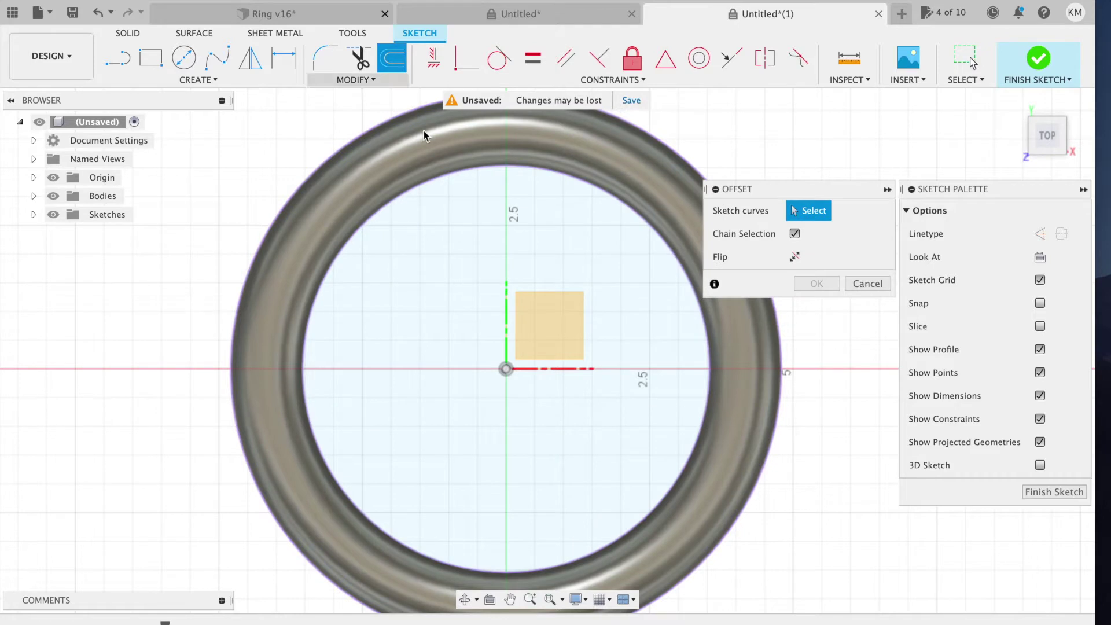
click(443, 174)
text(-.4)
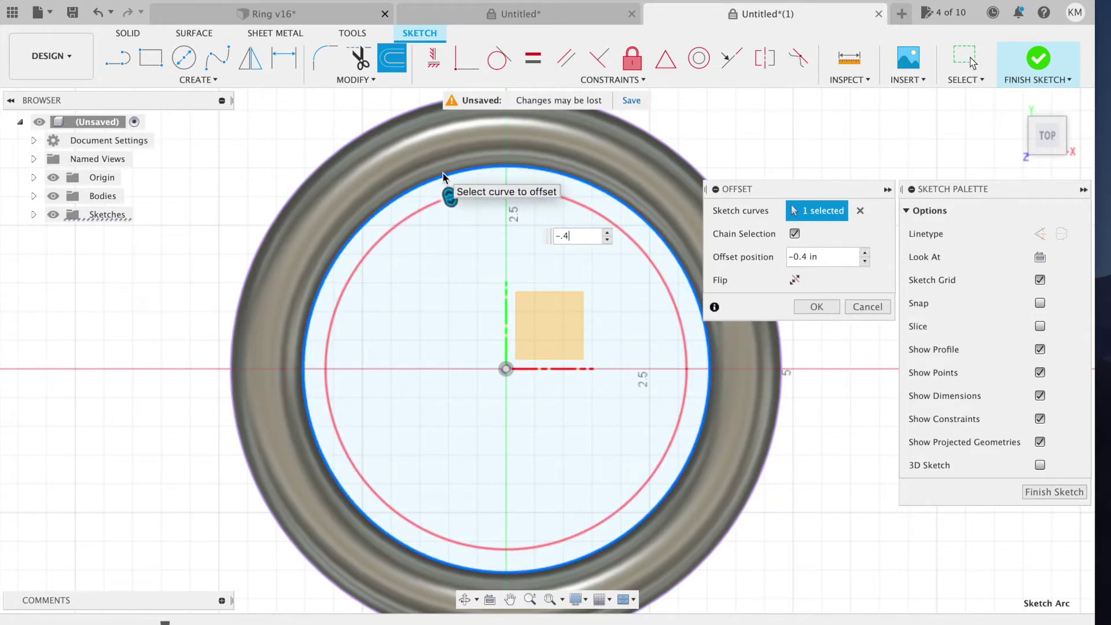
click(817, 307)
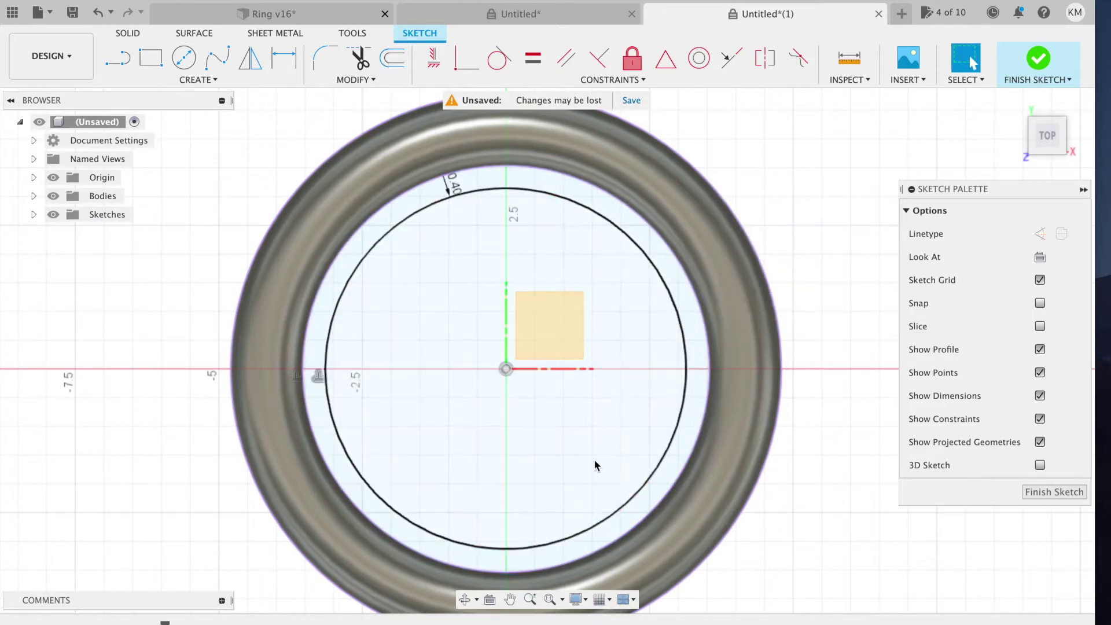
Draw a center diameter circle at the origin with a diameter of 0.26 in
scroll(544, 462, down, 2)
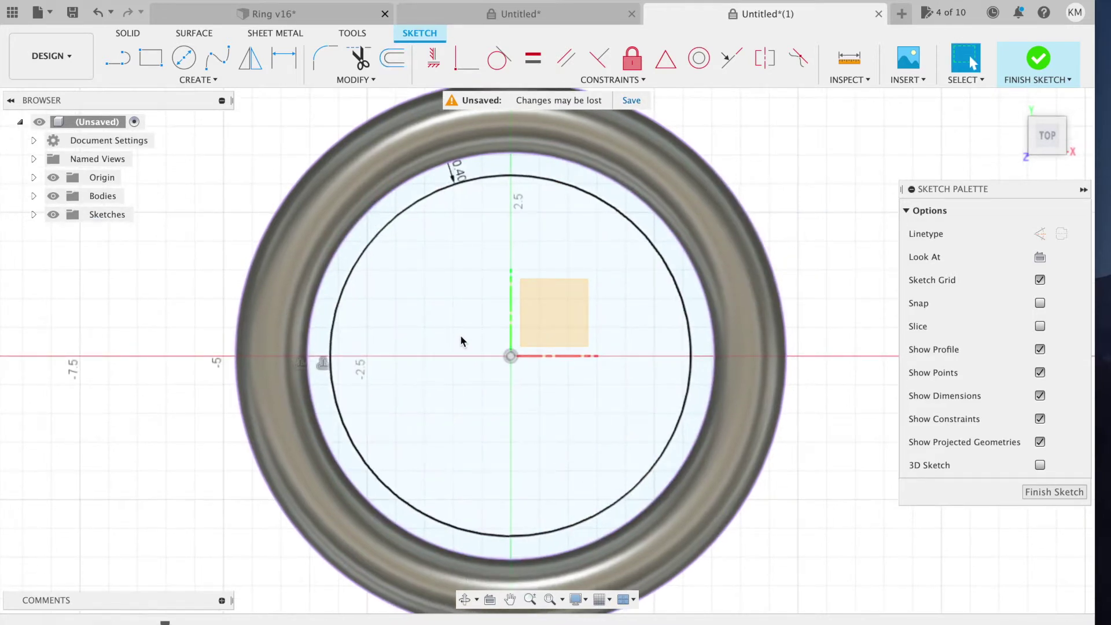
scroll(461, 340, up, 5)
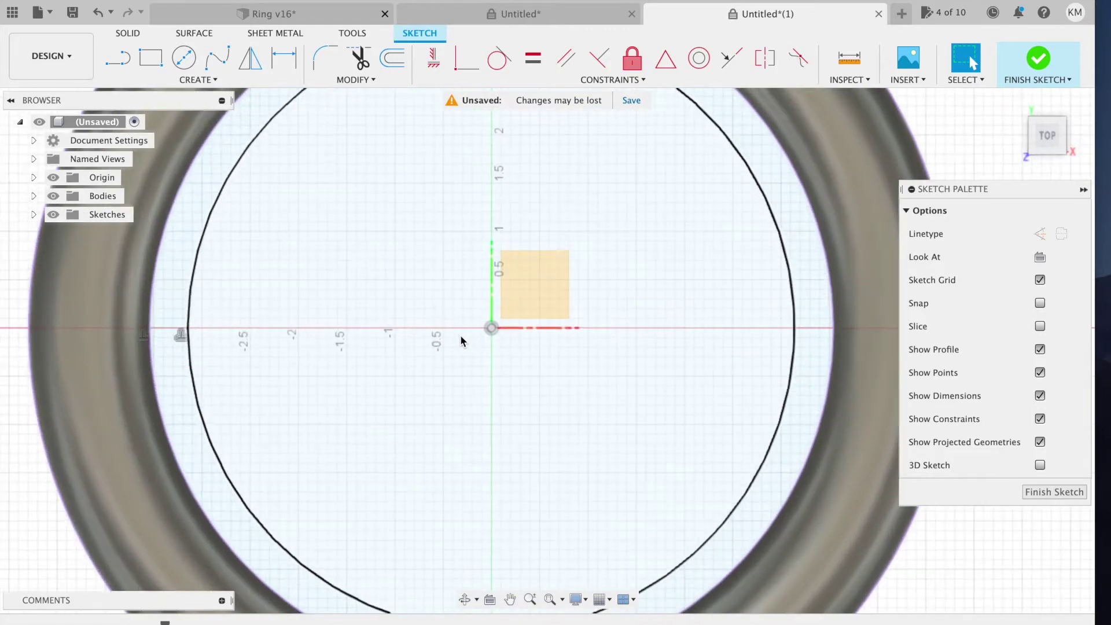
click(185, 58)
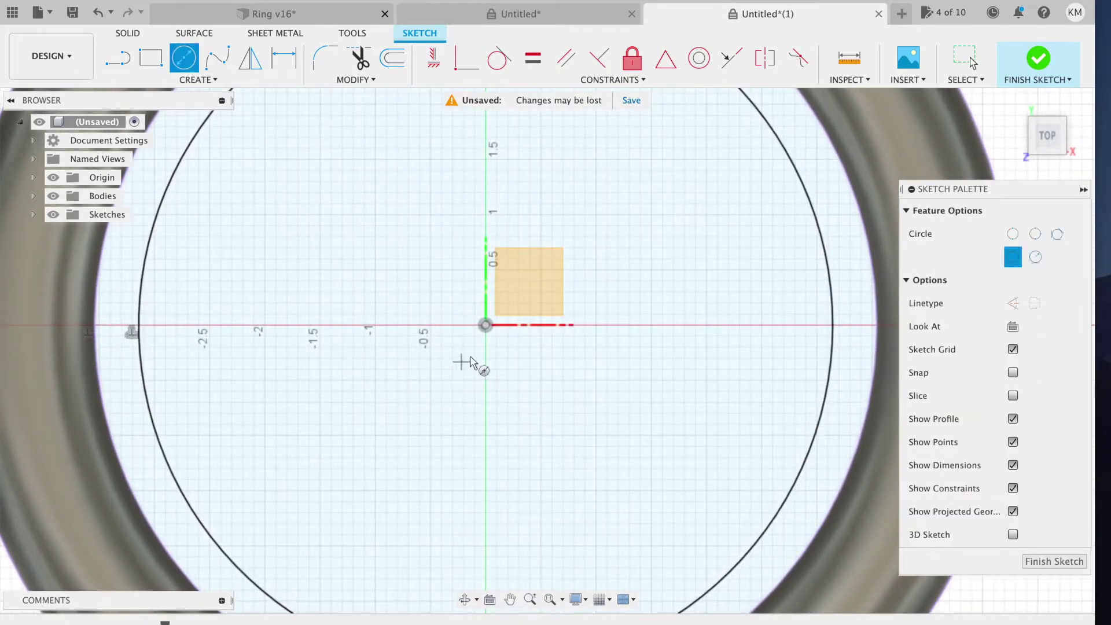
click(485, 325)
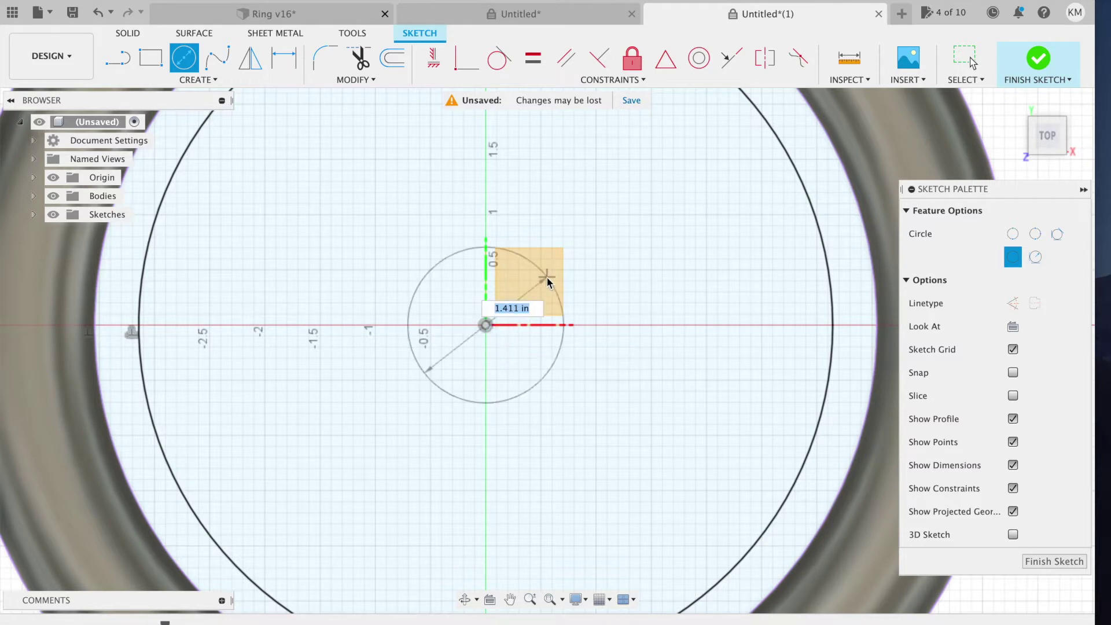
text(.)
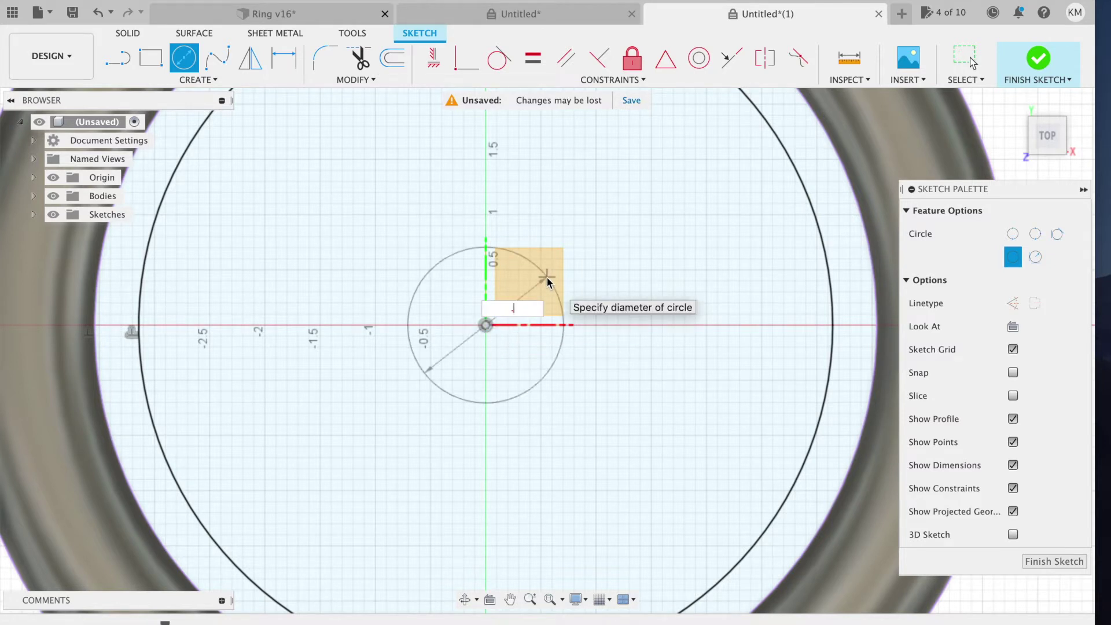
text(2)
key(Return)
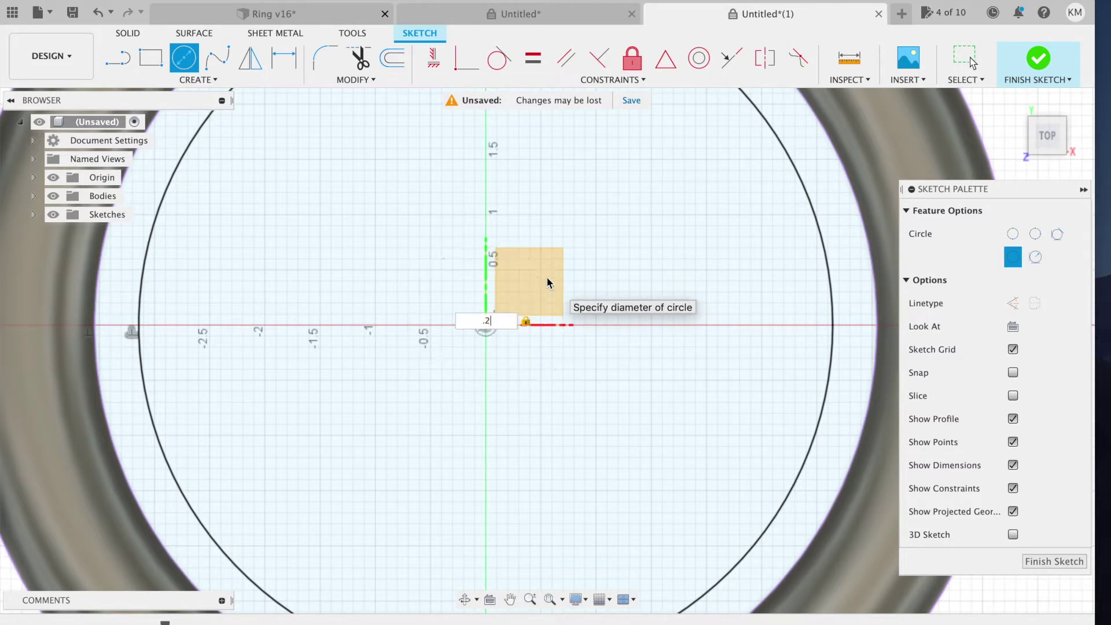
text(6)
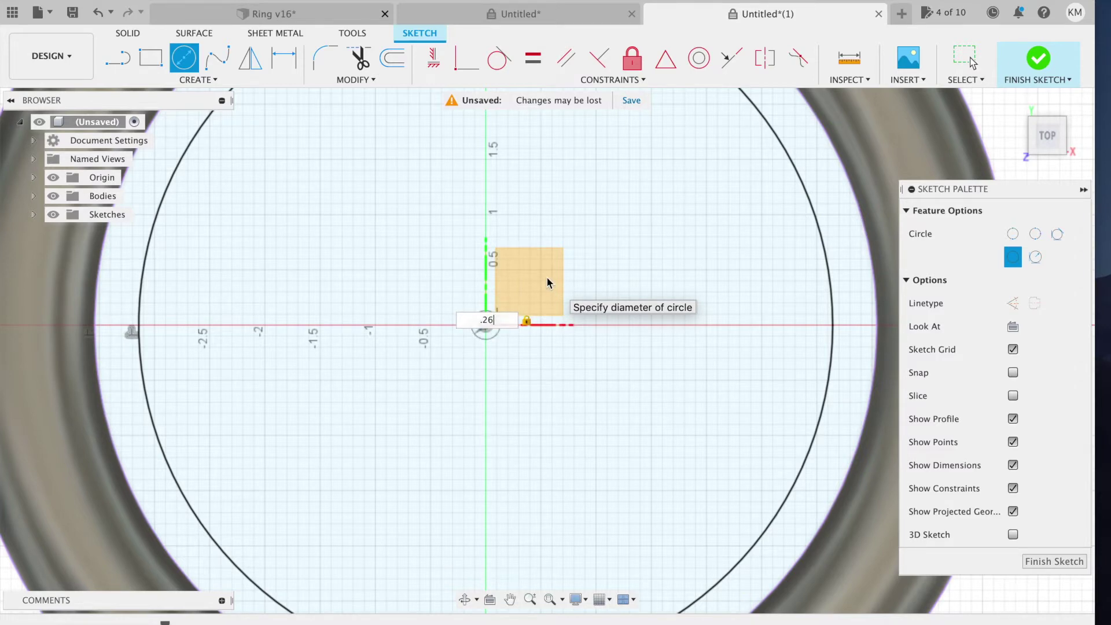
key(Return)
Extrude the profile between the offset circle and the small center circle symmetrically by 1.25/2 in per side as a new body
scroll(501, 351, up, 5)
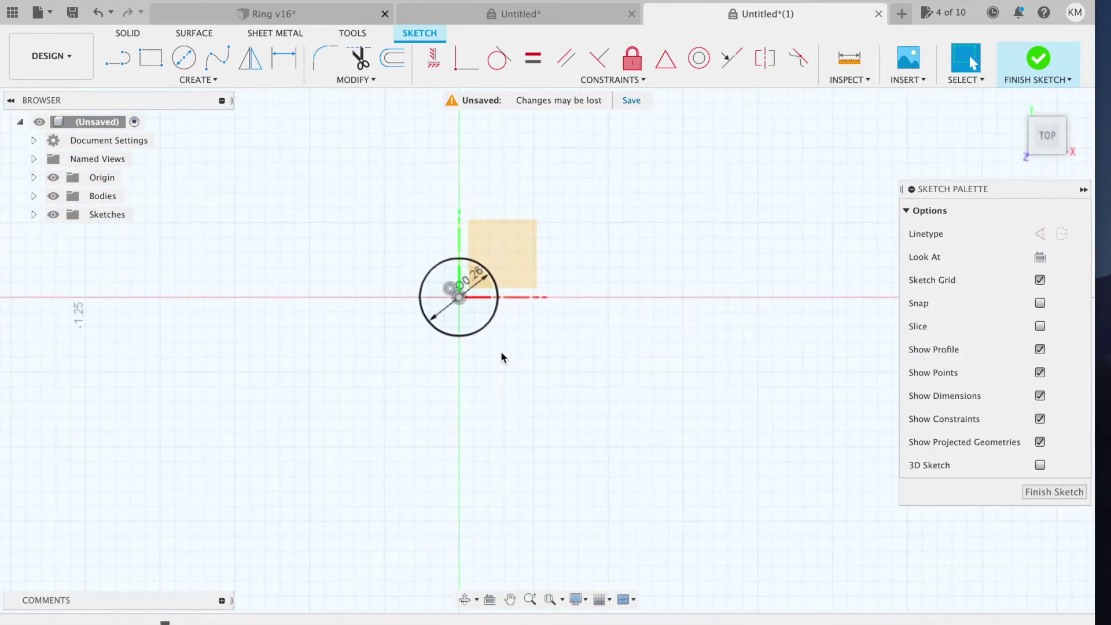
scroll(501, 351, up, 3)
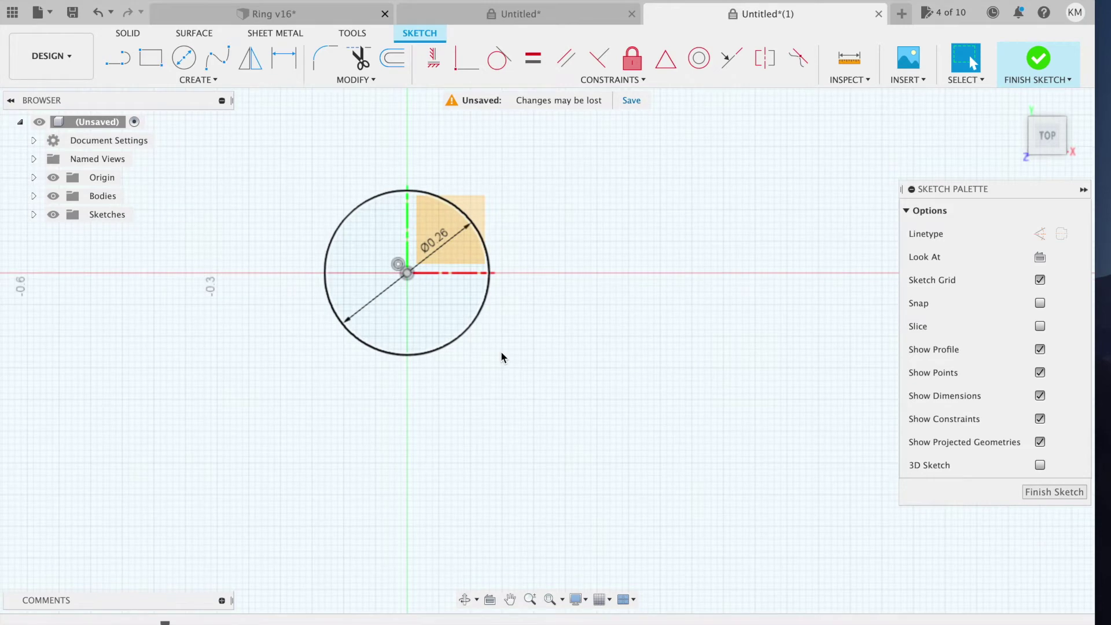
scroll(501, 351, down, 2)
scroll(590, 370, down, 3)
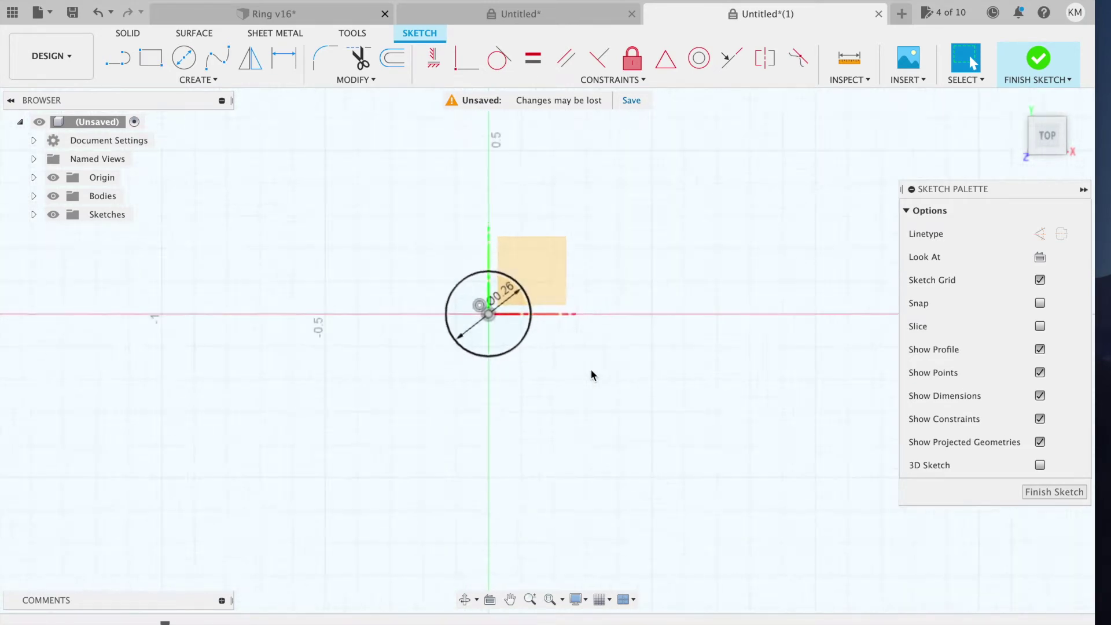
scroll(590, 369, down, 4)
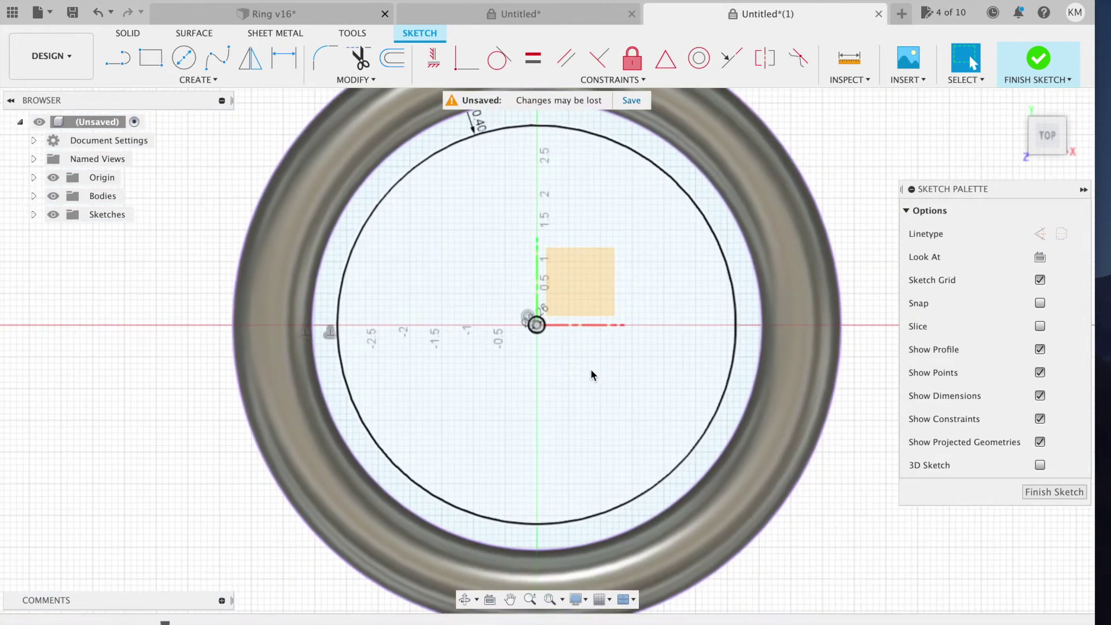
click(598, 414)
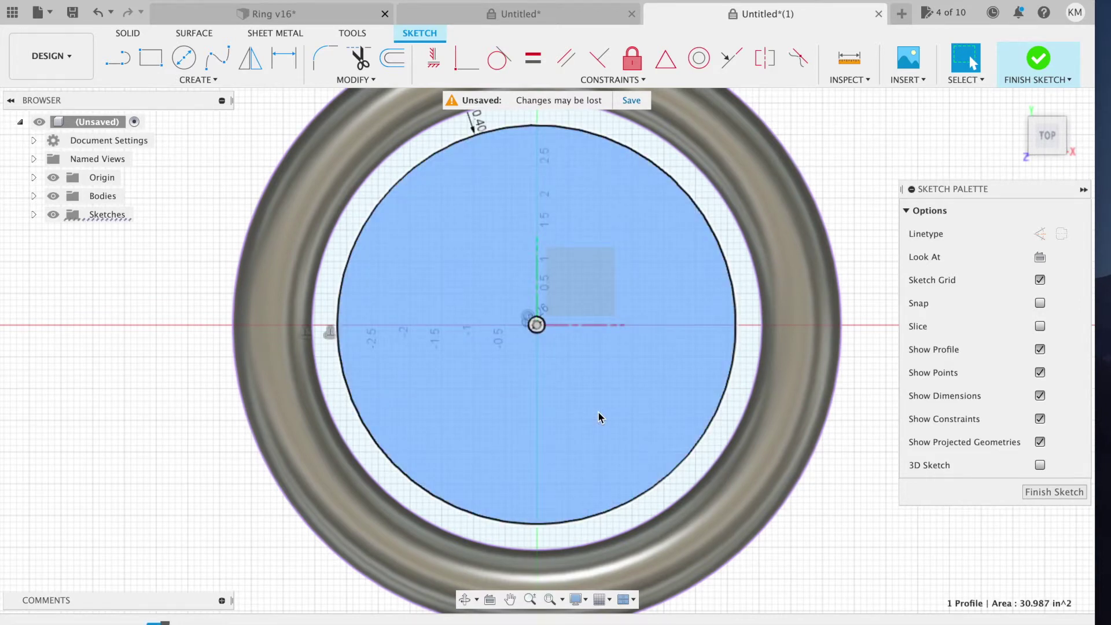
key(e)
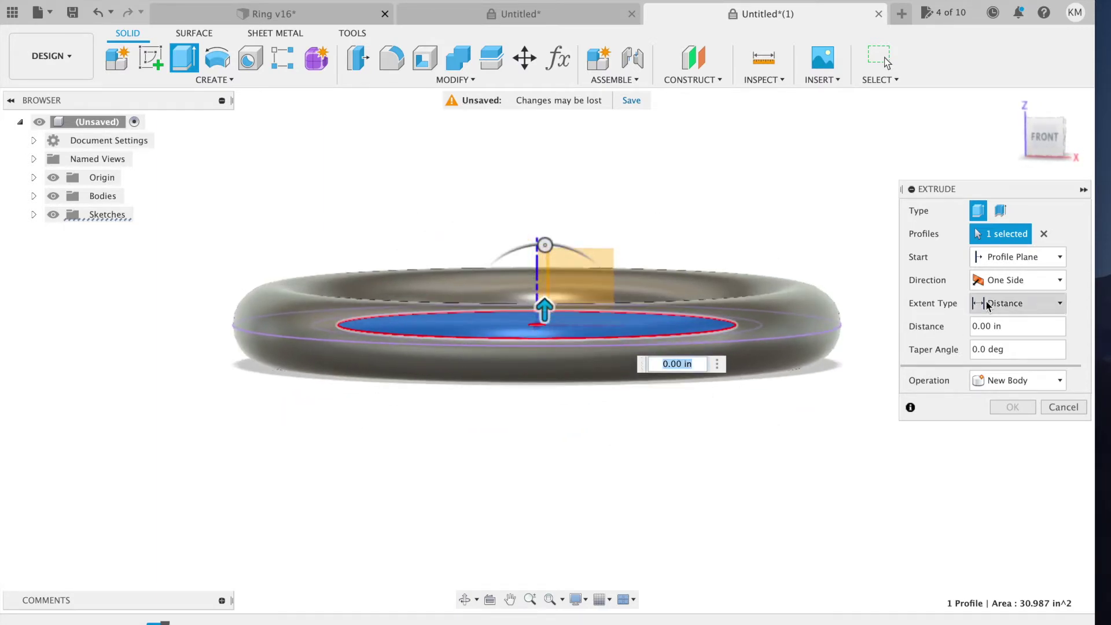
click(1009, 282)
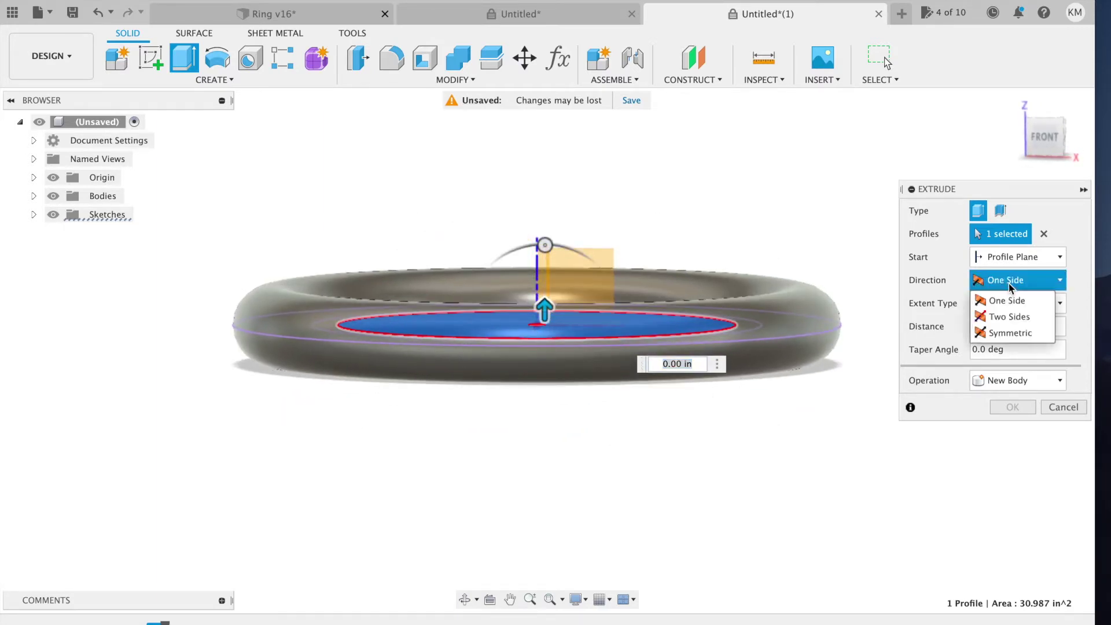
click(1009, 331)
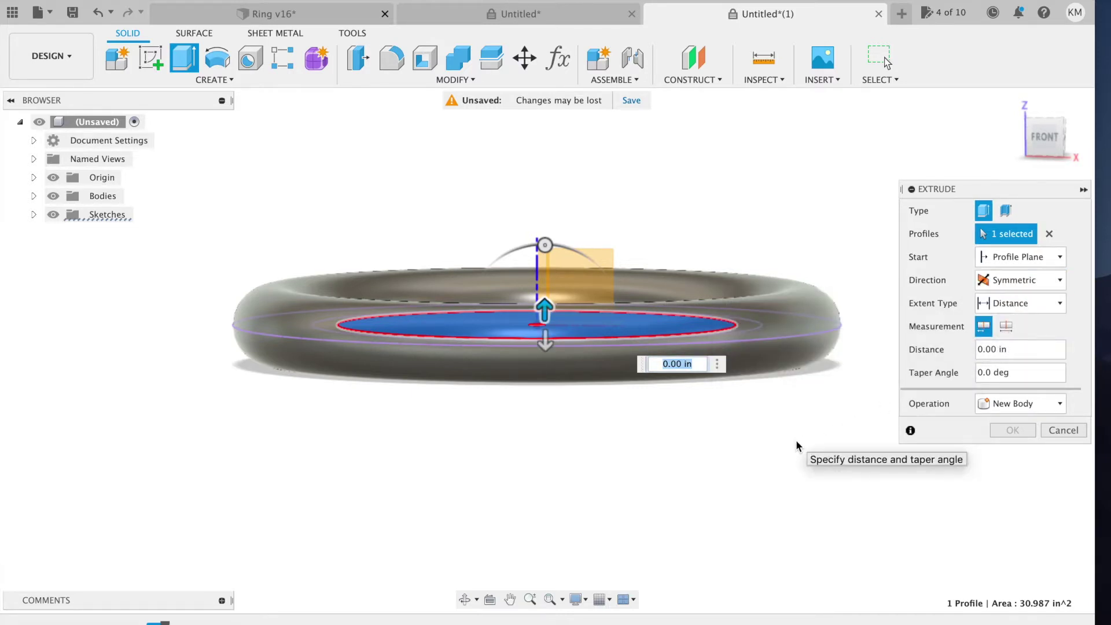
text(1.25/)
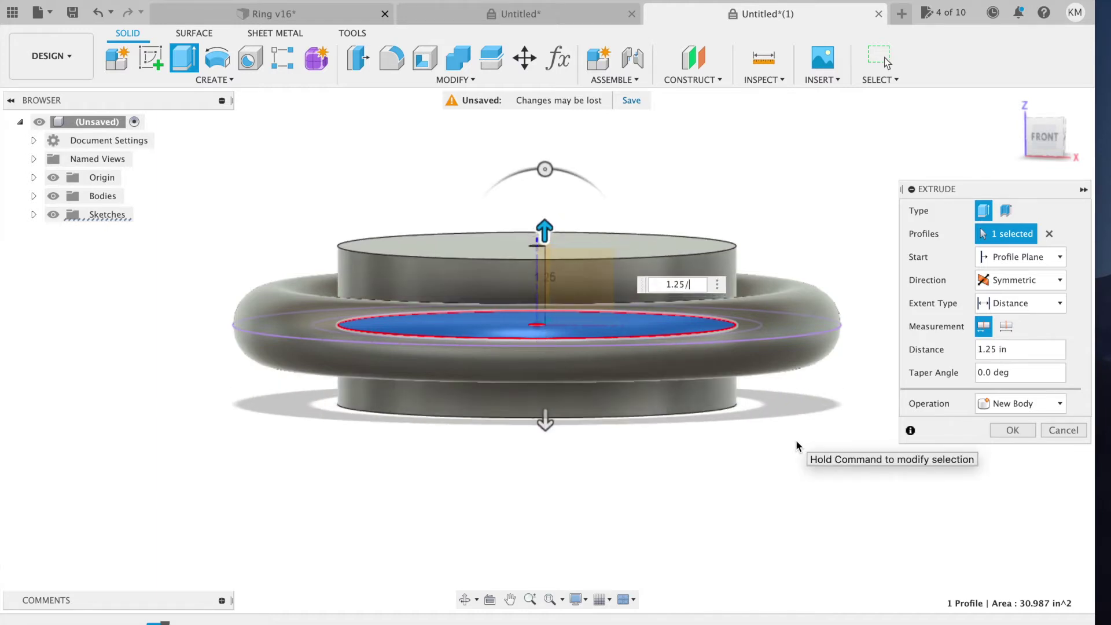
text(2)
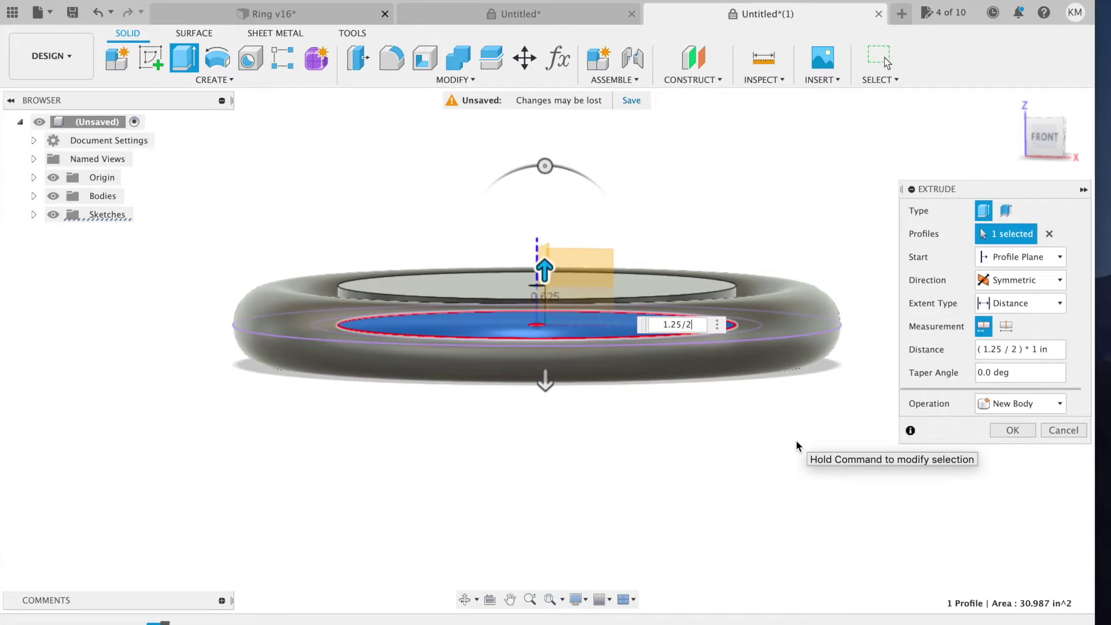
key(Return)
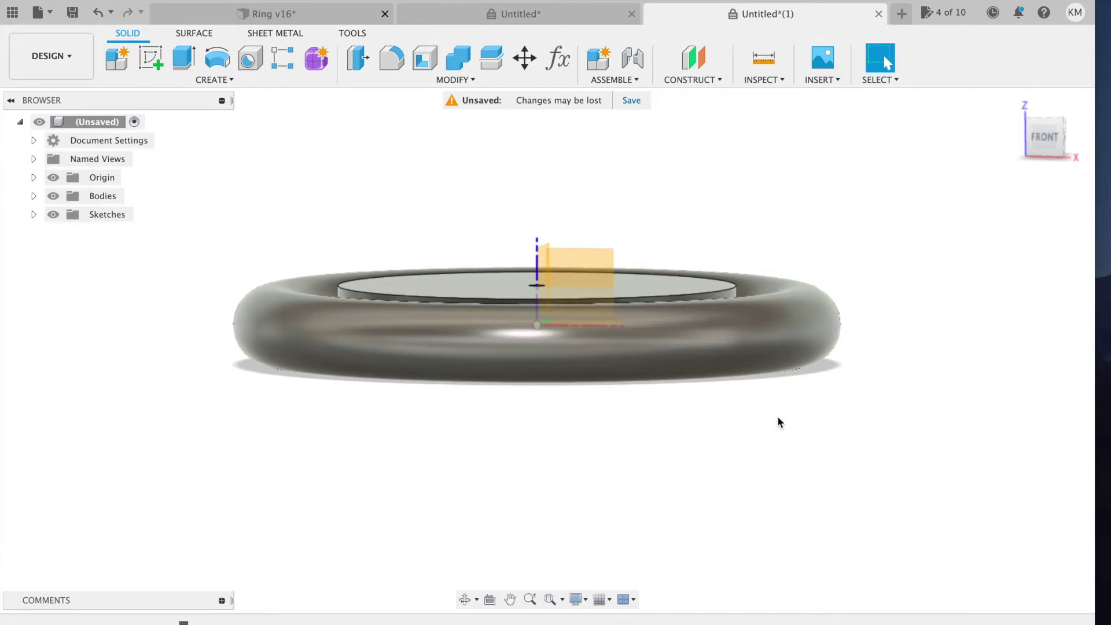
Add a new internal standard component named Jig under the root design and activate it
shift+scroll(778, 417, up, 10)
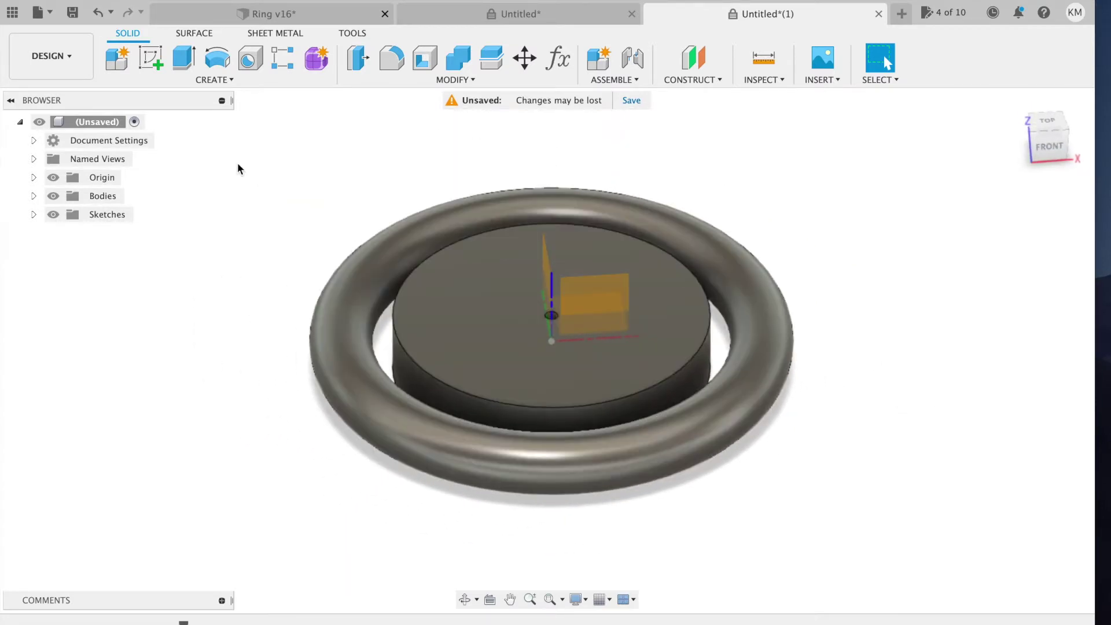
right_click(106, 125)
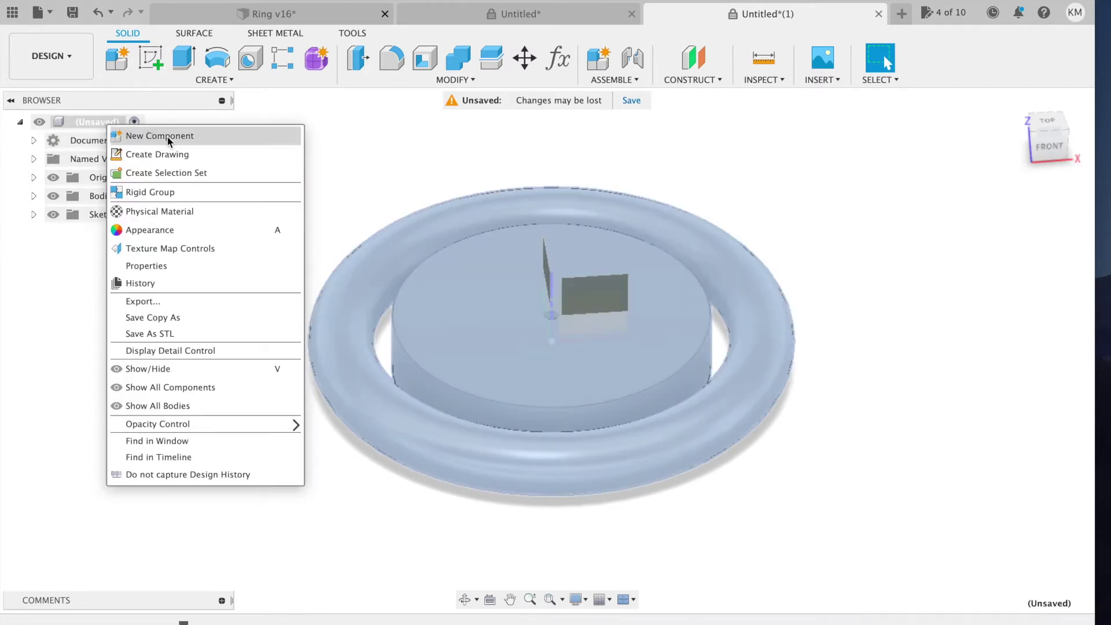
click(168, 139)
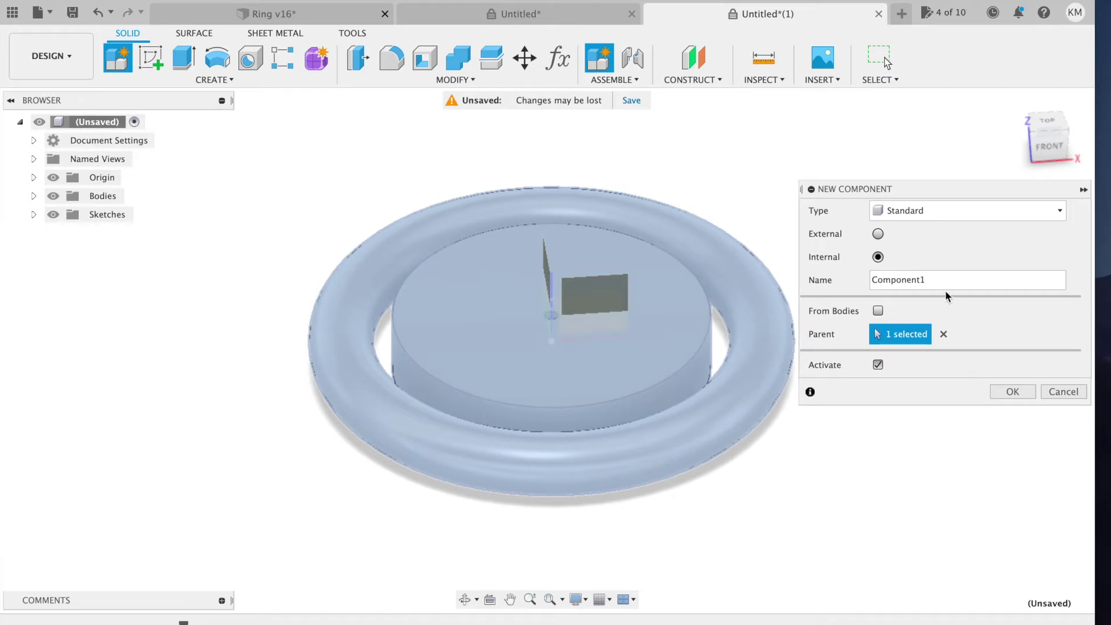
drag(925, 280, 845, 285)
text(Jig)
click(1012, 392)
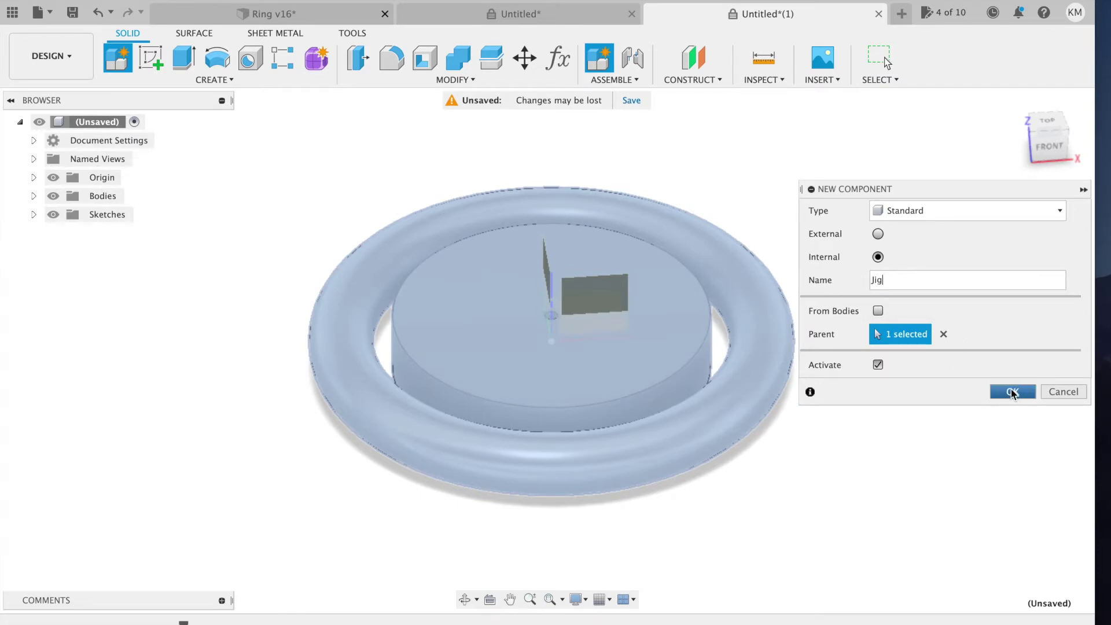
Expand the Jig component and show its origin
shift+scroll(850, 354, down, 5)
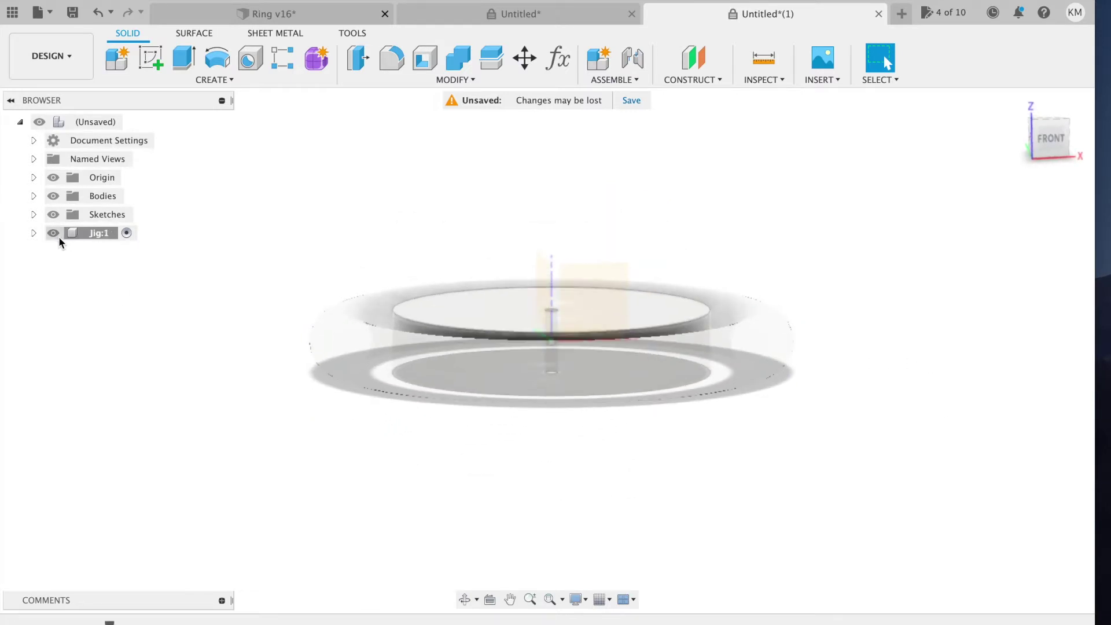
click(33, 233)
click(68, 252)
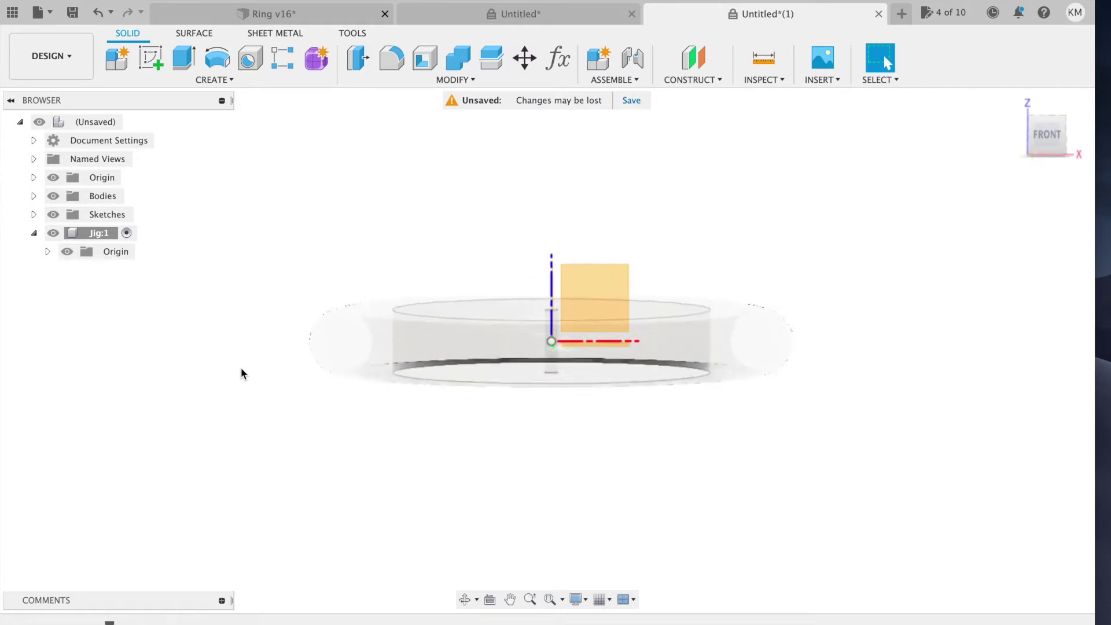
Start a sketch on the center disc's underside and project the outlines of the ring and disc bodies into it
click(499, 368)
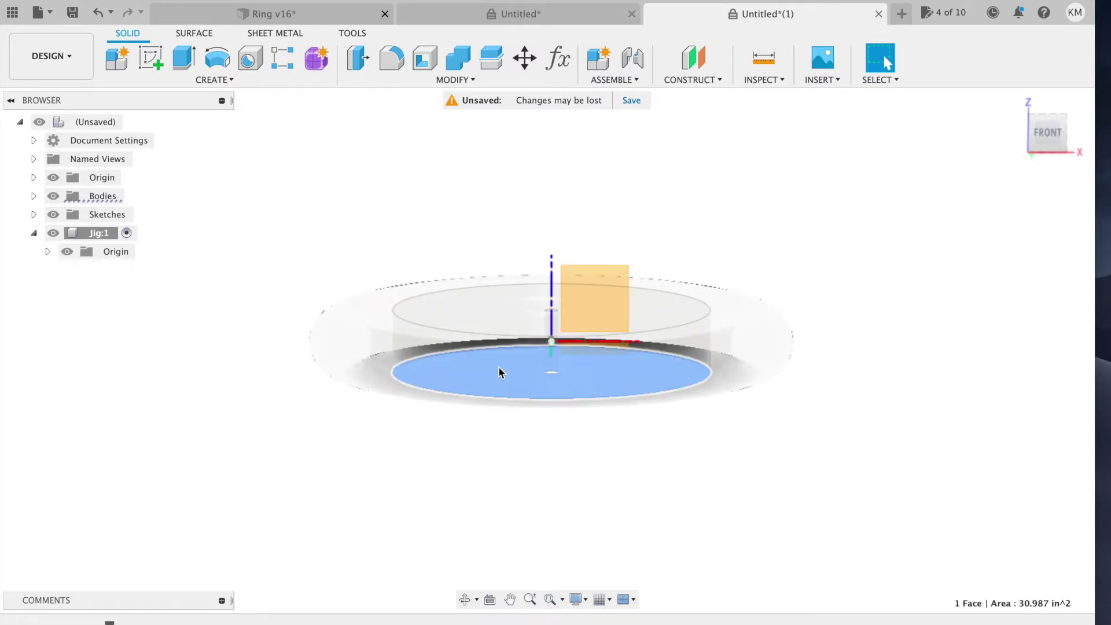
click(153, 62)
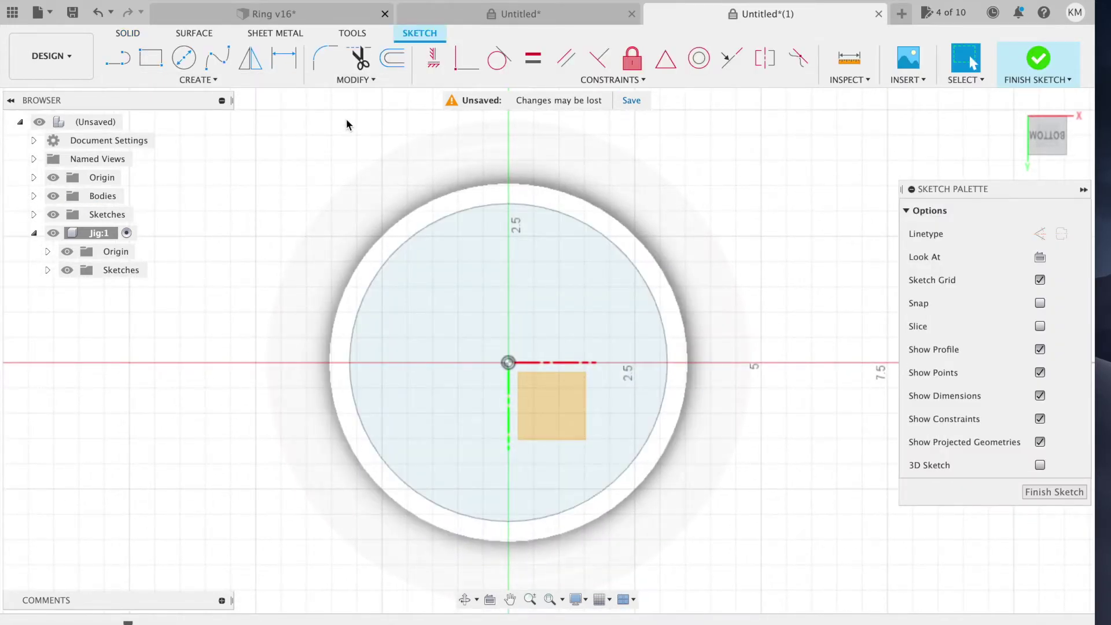
key(p)
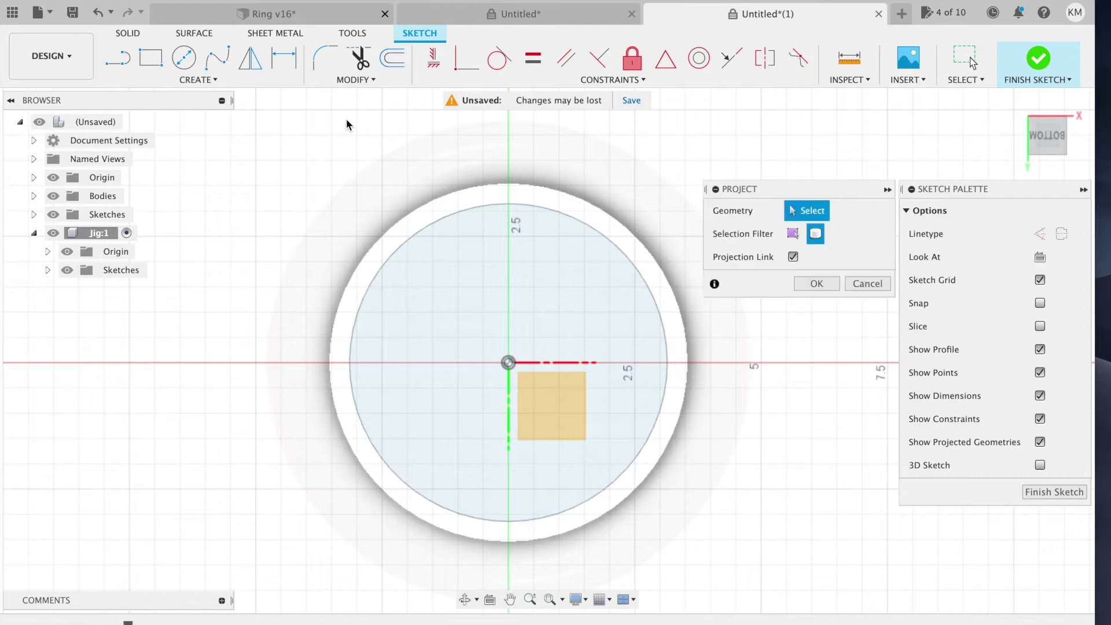
click(386, 181)
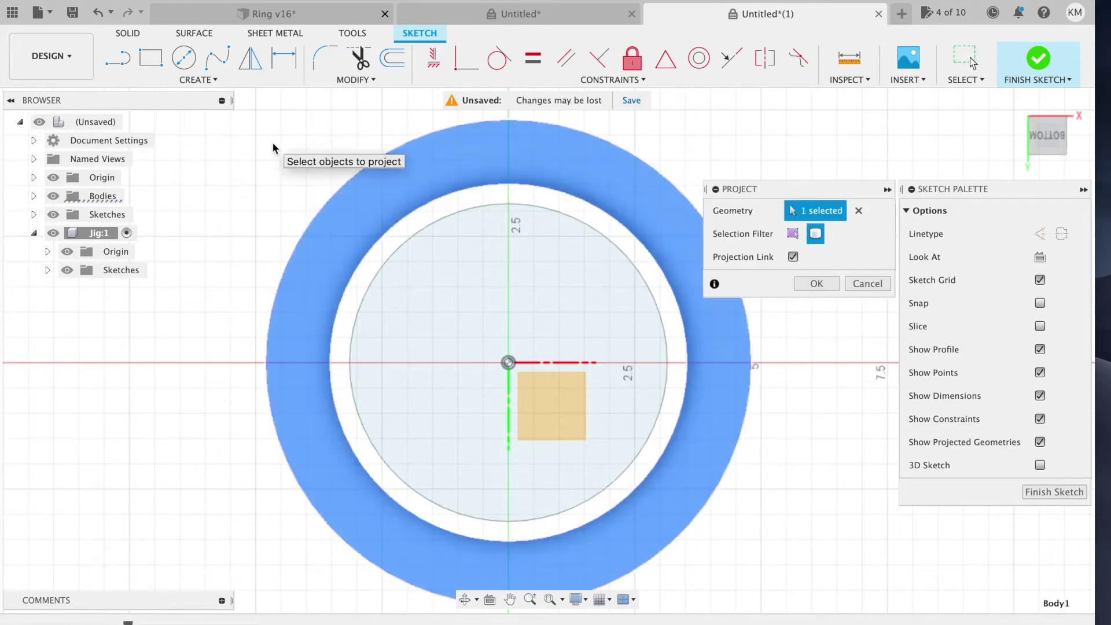
click(425, 269)
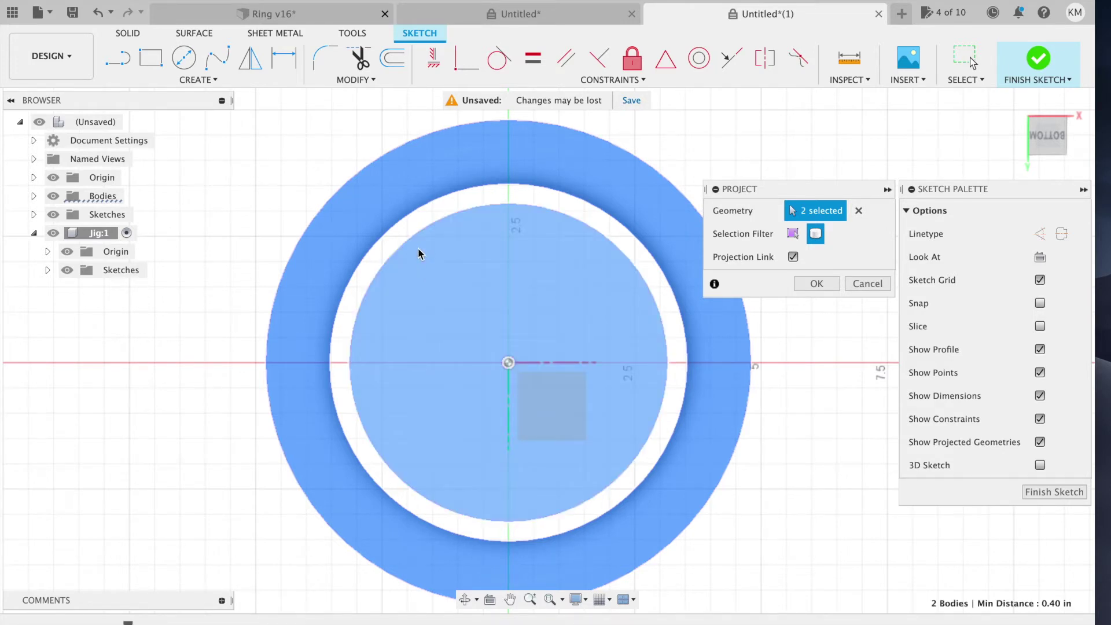
click(817, 284)
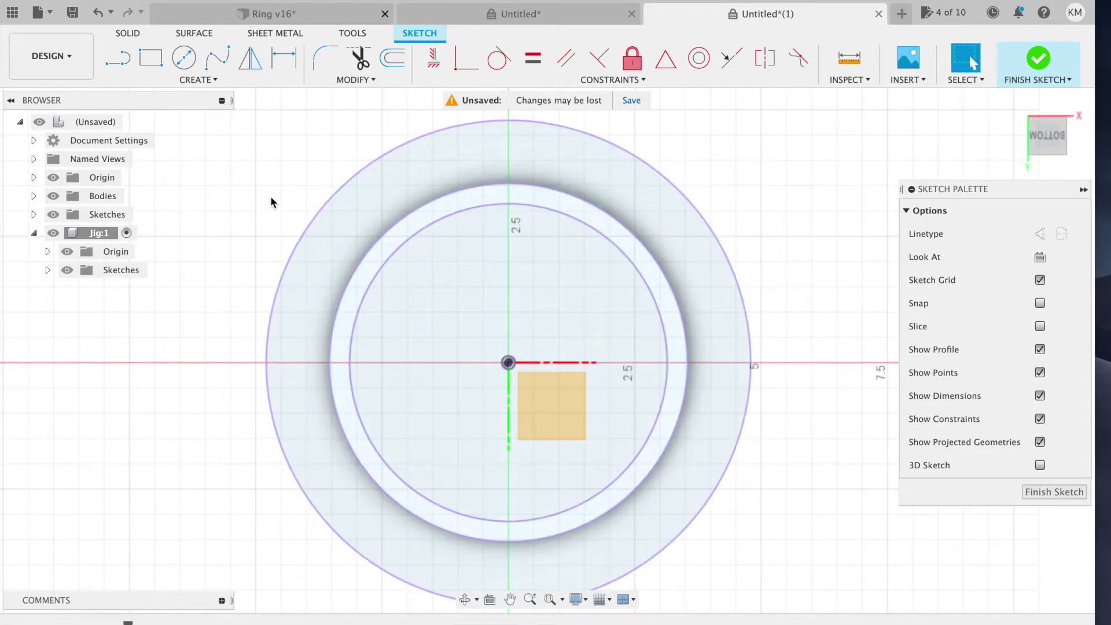
Offset the projected outer circle of the ring outward by 0.25 in
click(392, 58)
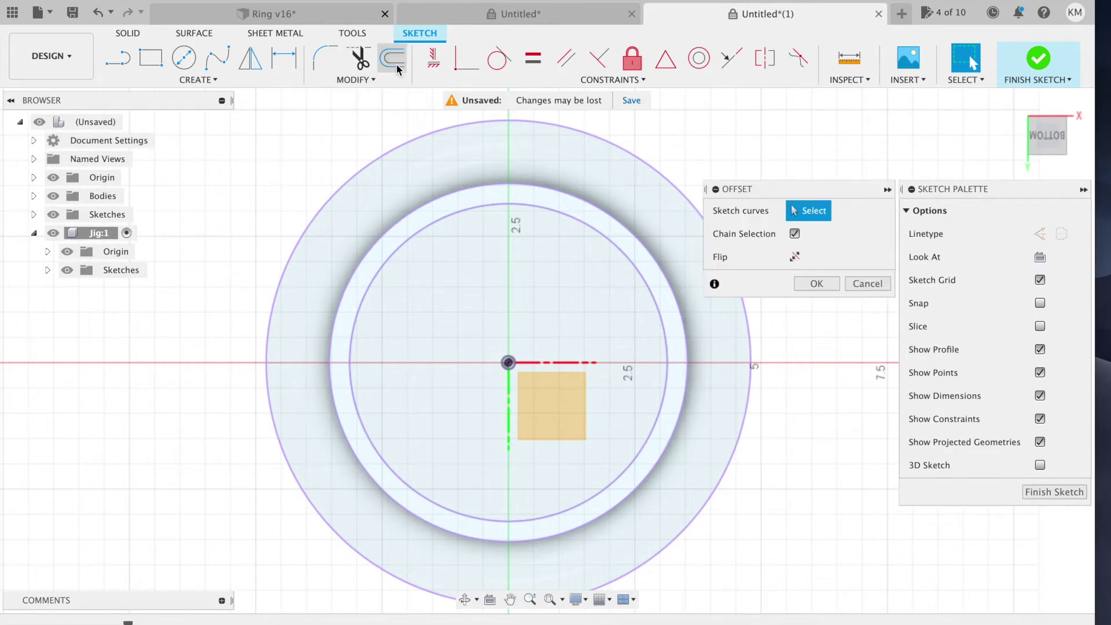
click(379, 158)
text(.25)
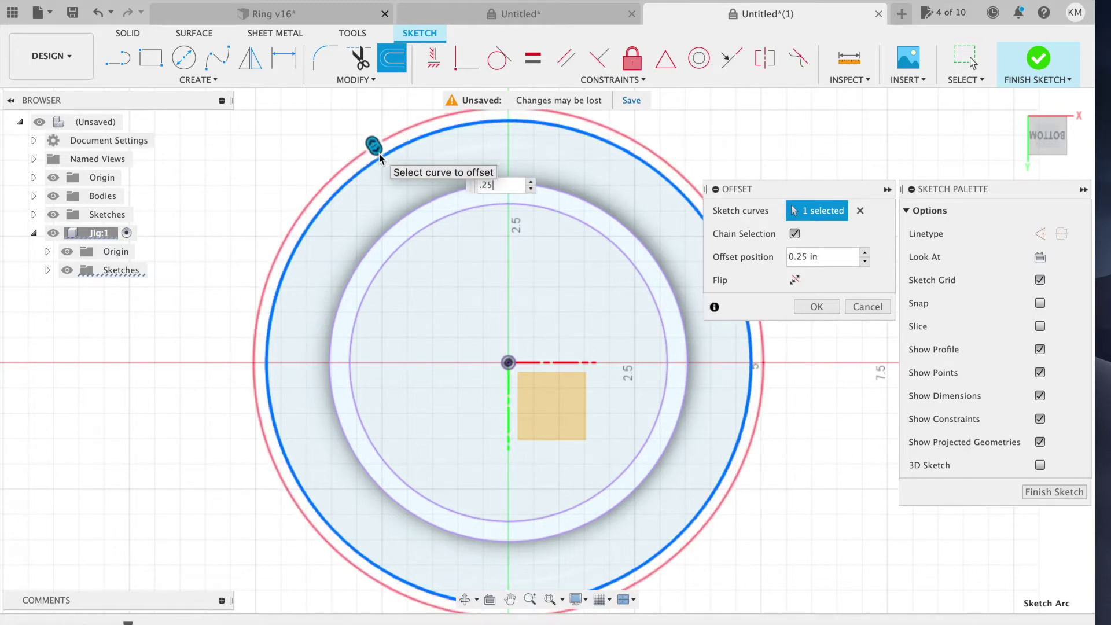
key(Return)
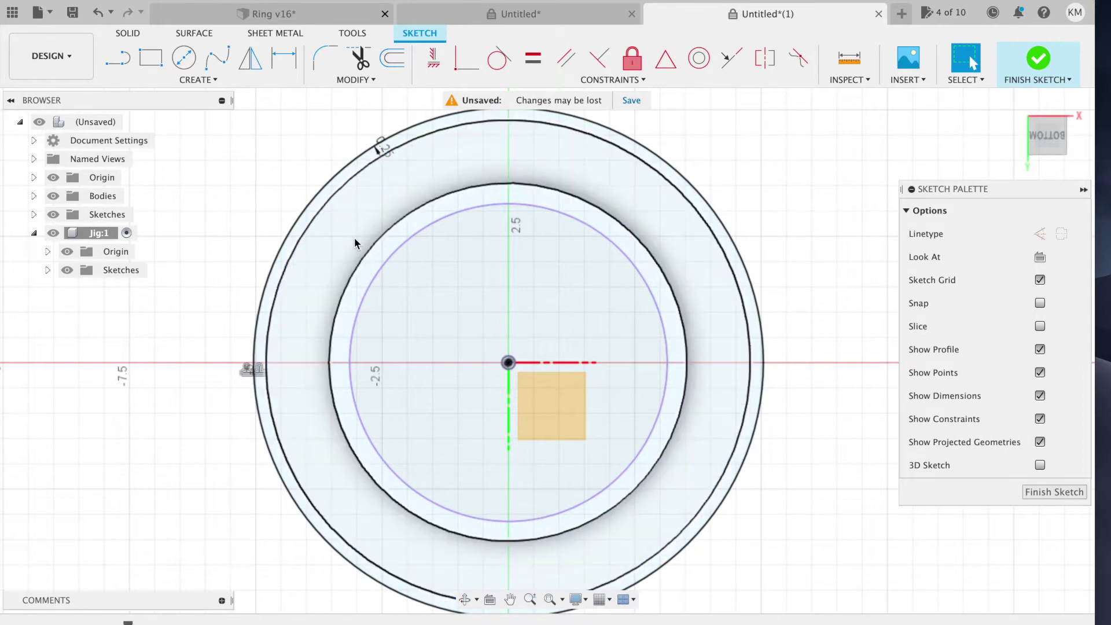
Offset the projected edge circle of the center disc outward by 0.1 in
scroll(425, 290, up, 1)
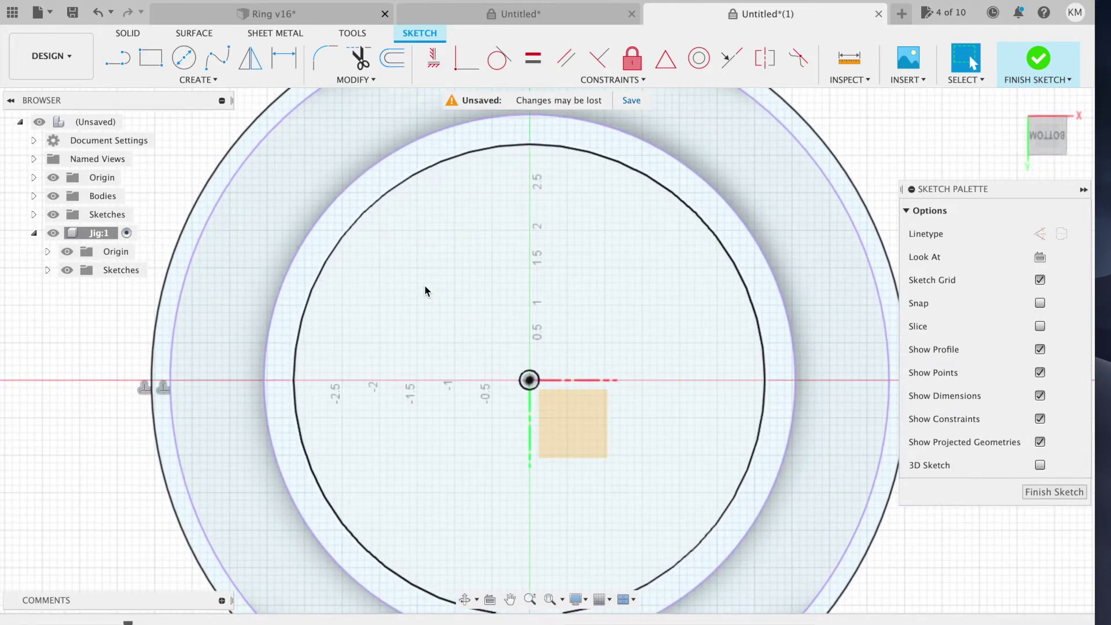
scroll(371, 218, up, 1)
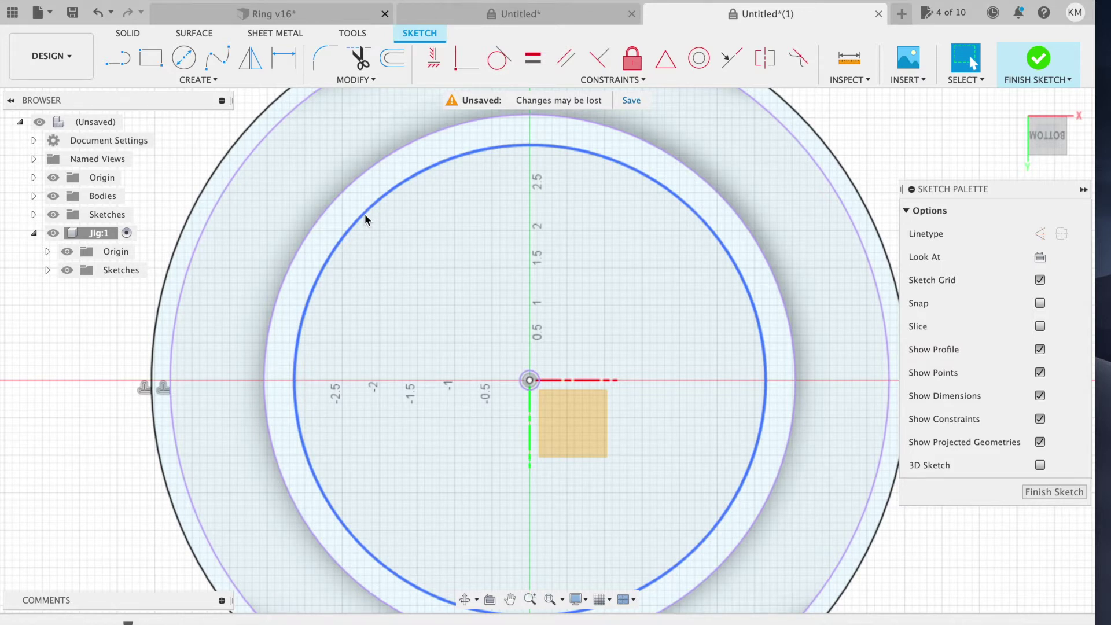
key(o)
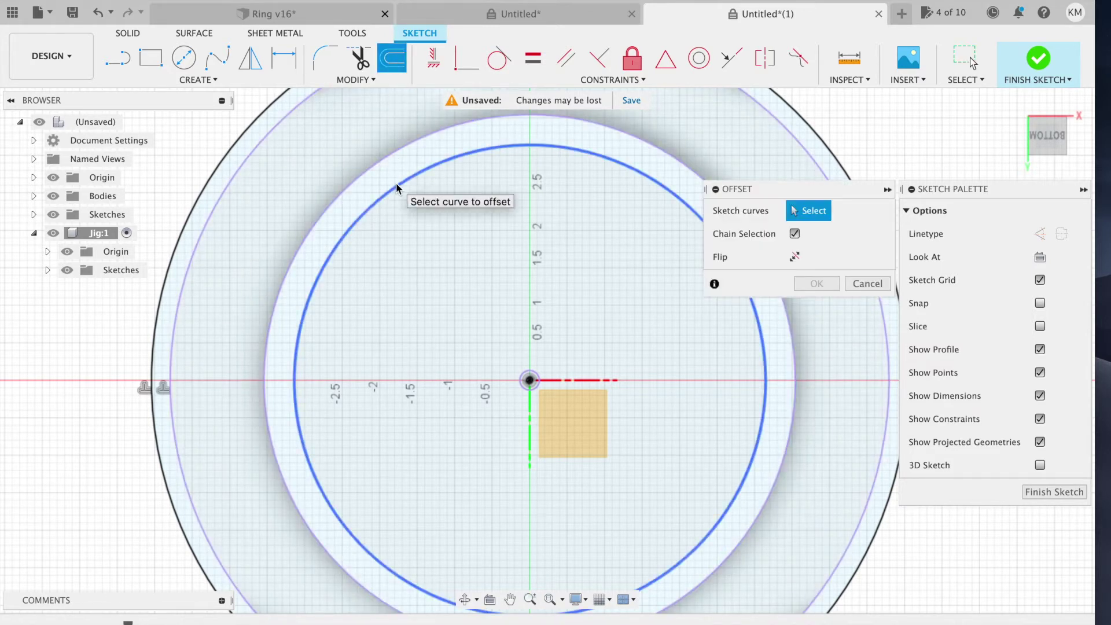
click(396, 186)
text(.1)
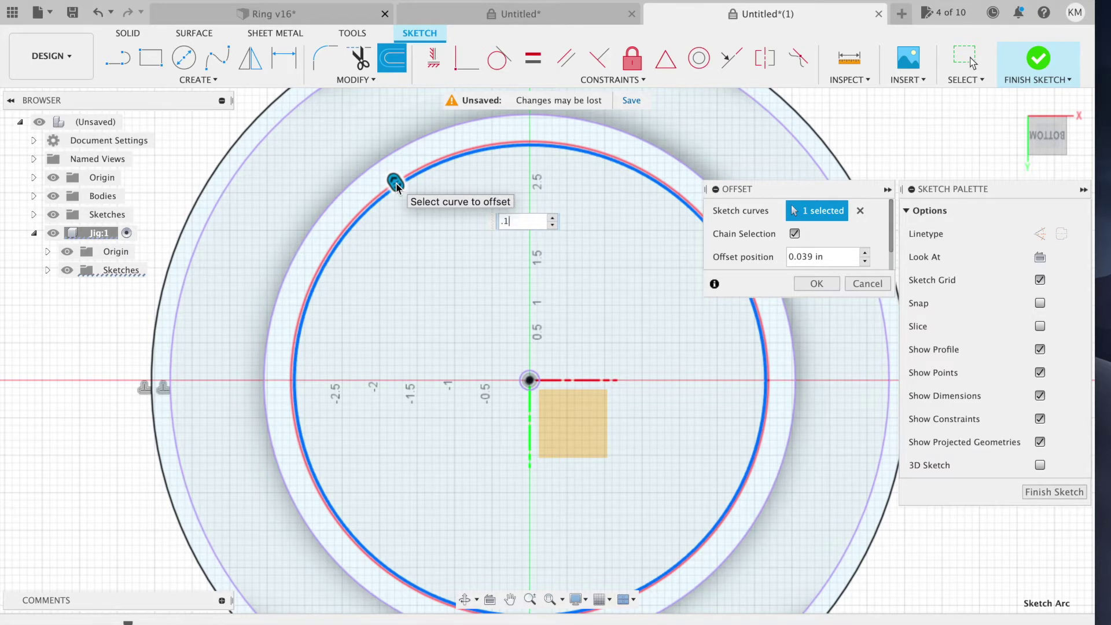
click(824, 289)
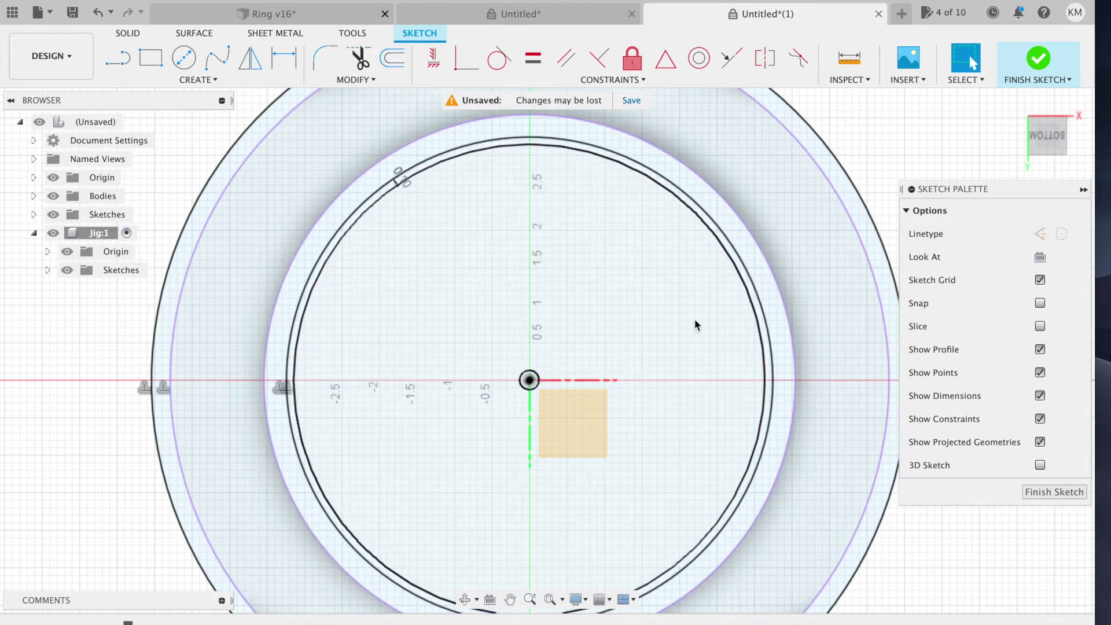
Extrude the three annular profiles outside the disc's offset circle to two sides, 0.1 in downward and 0.4 in upward, as a new body
scroll(670, 350, down, 3)
scroll(670, 350, left, 1)
scroll(539, 242, up, 3)
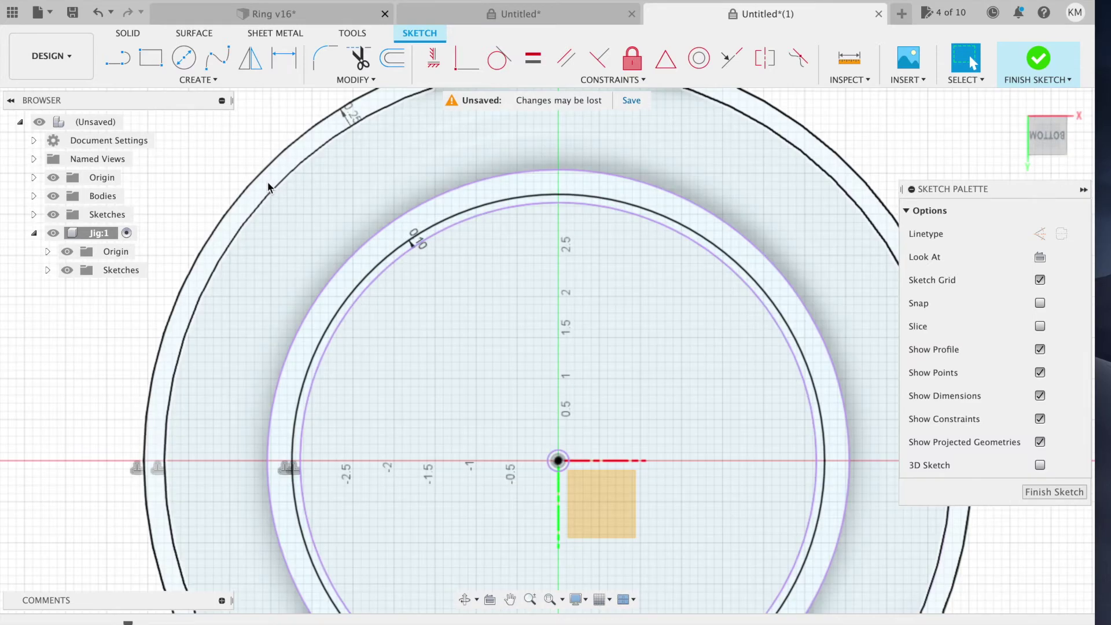
click(268, 187)
shift+click(300, 206)
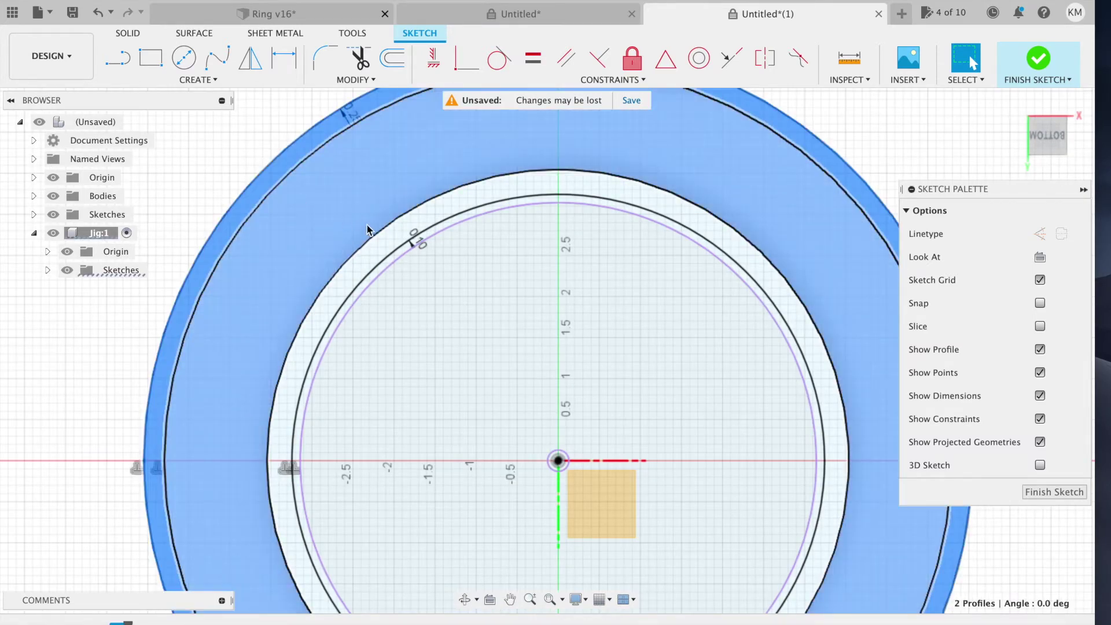
shift+click(384, 243)
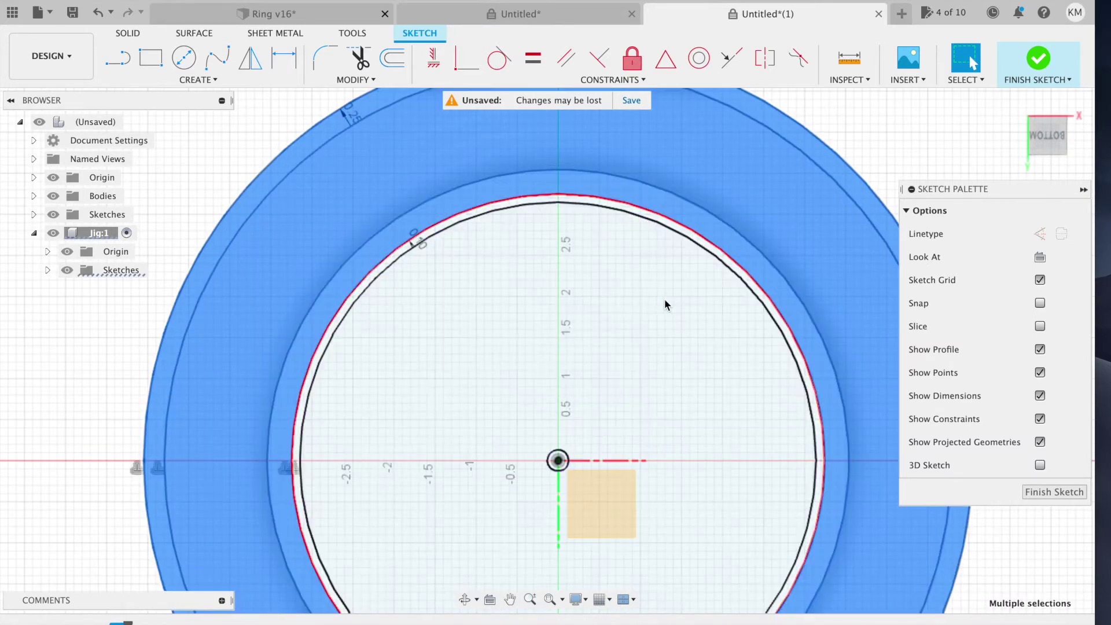
shift+scroll(665, 300, up, 5)
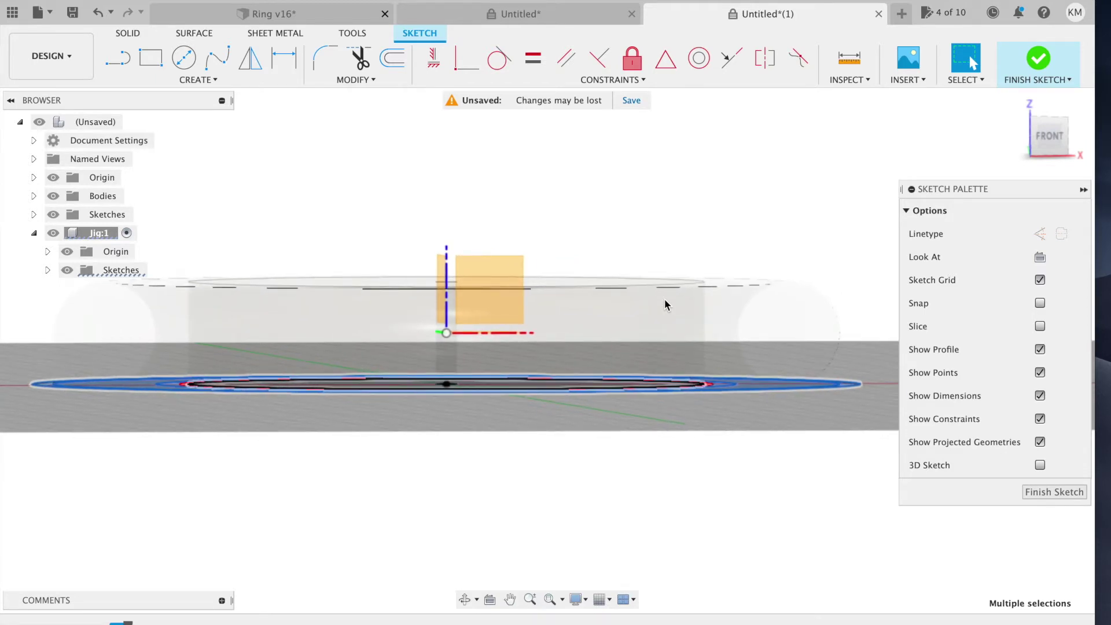
key(e)
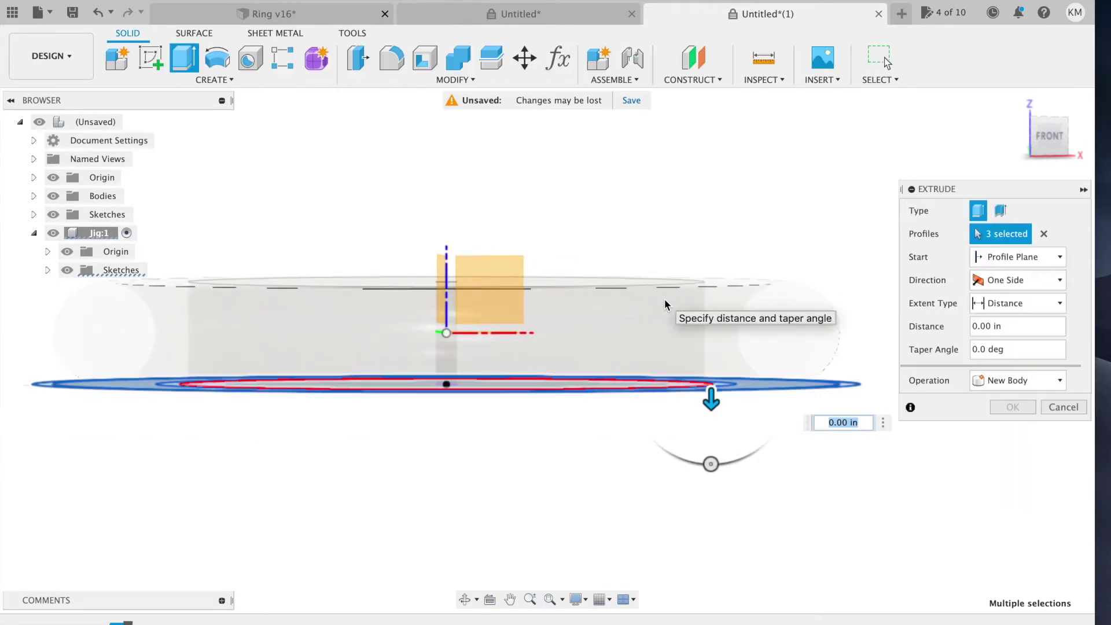
click(1007, 285)
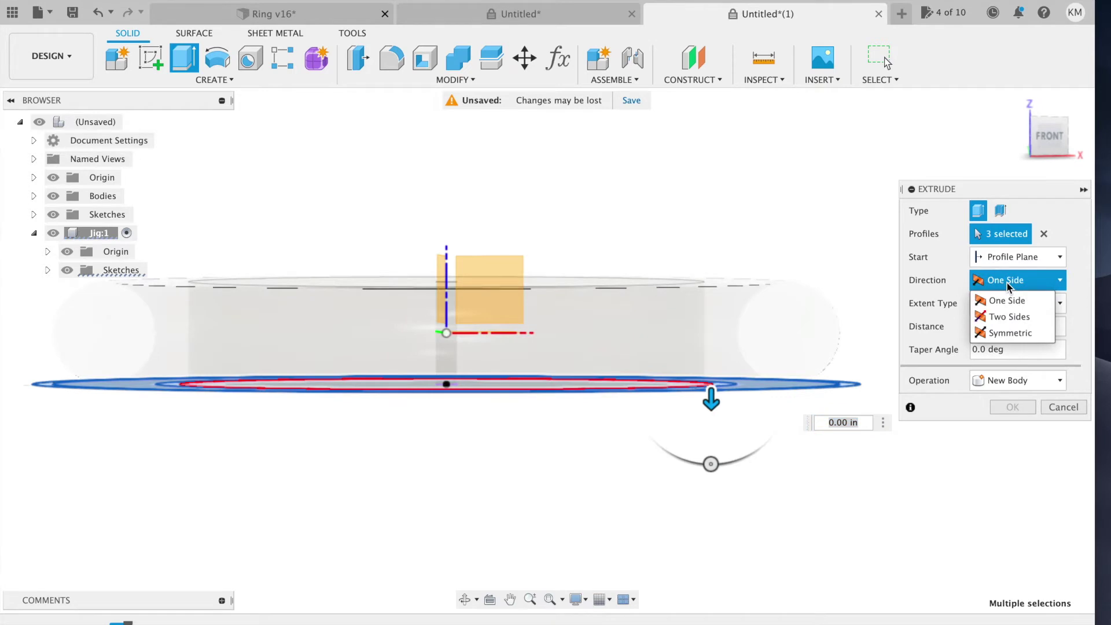
click(1011, 318)
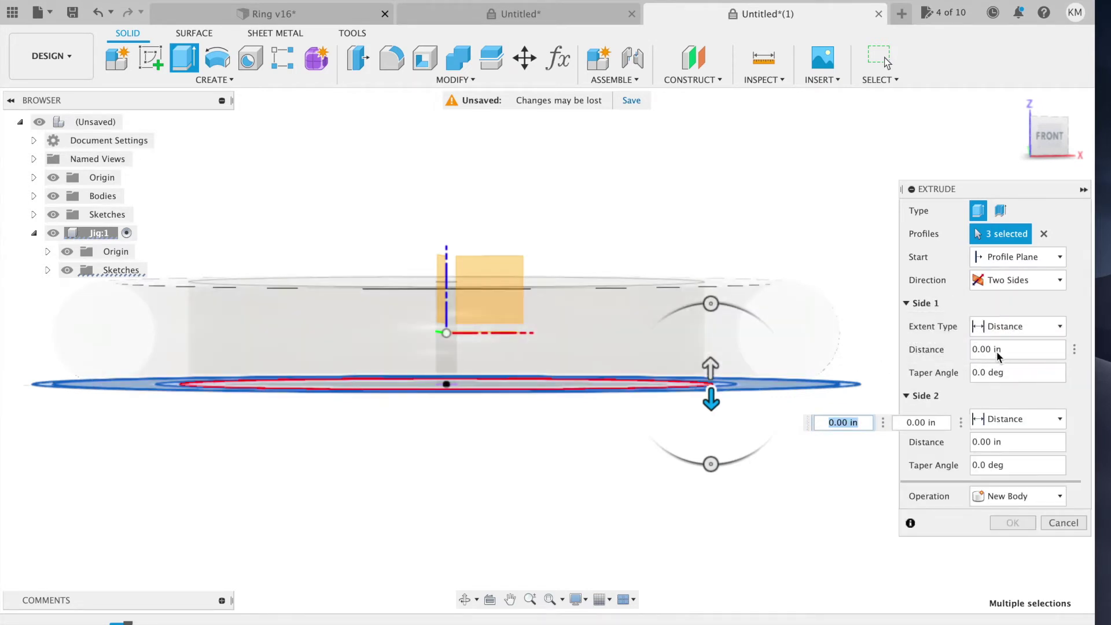
click(1008, 349)
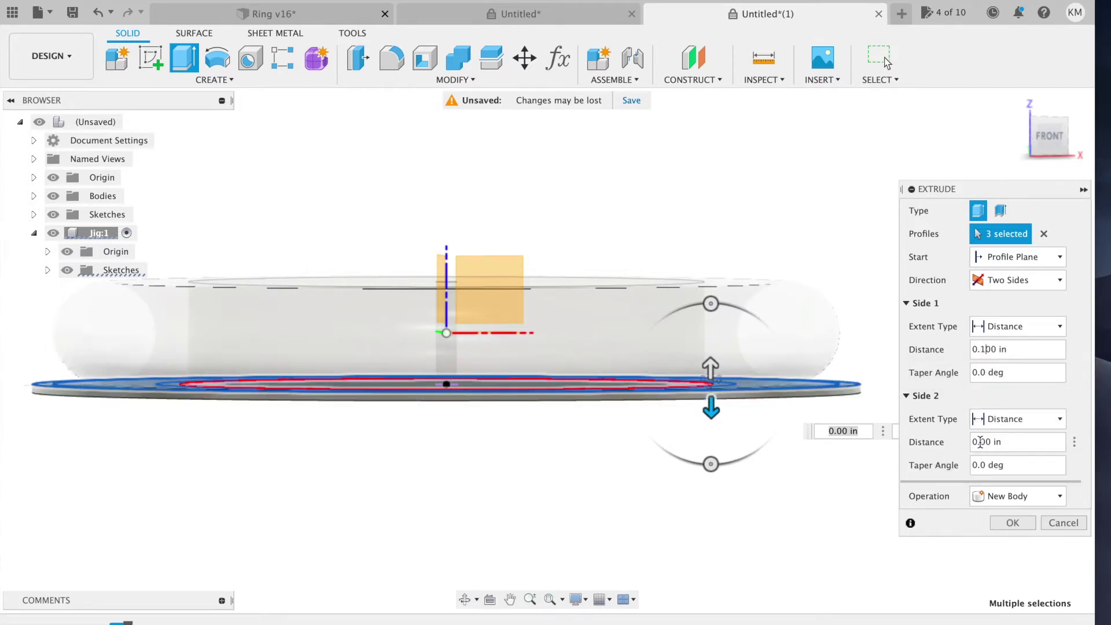
text(4)
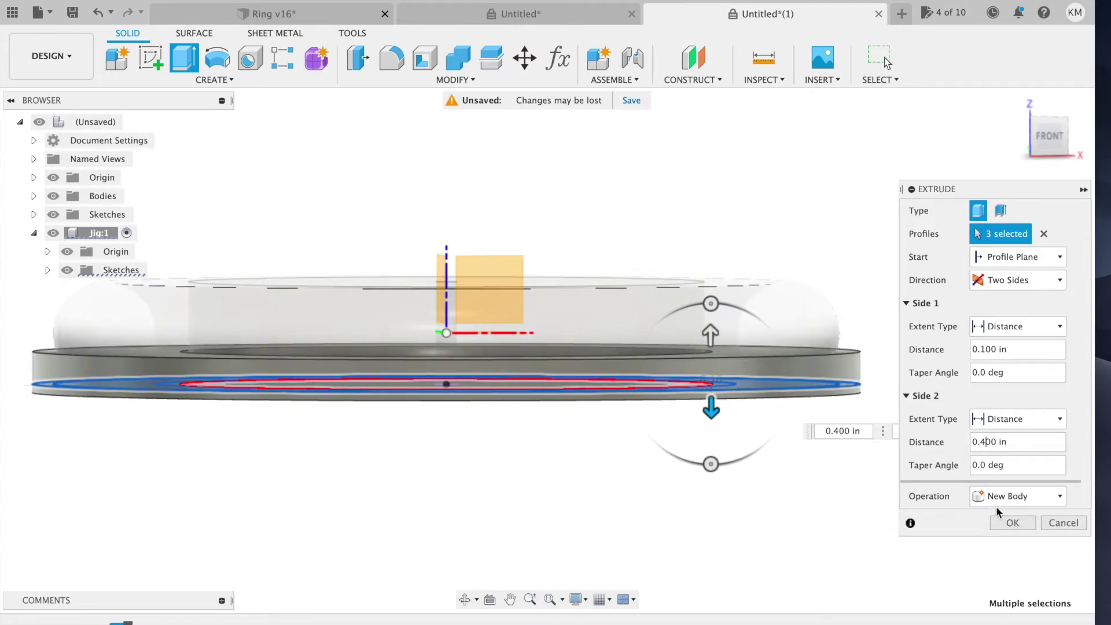
click(1011, 523)
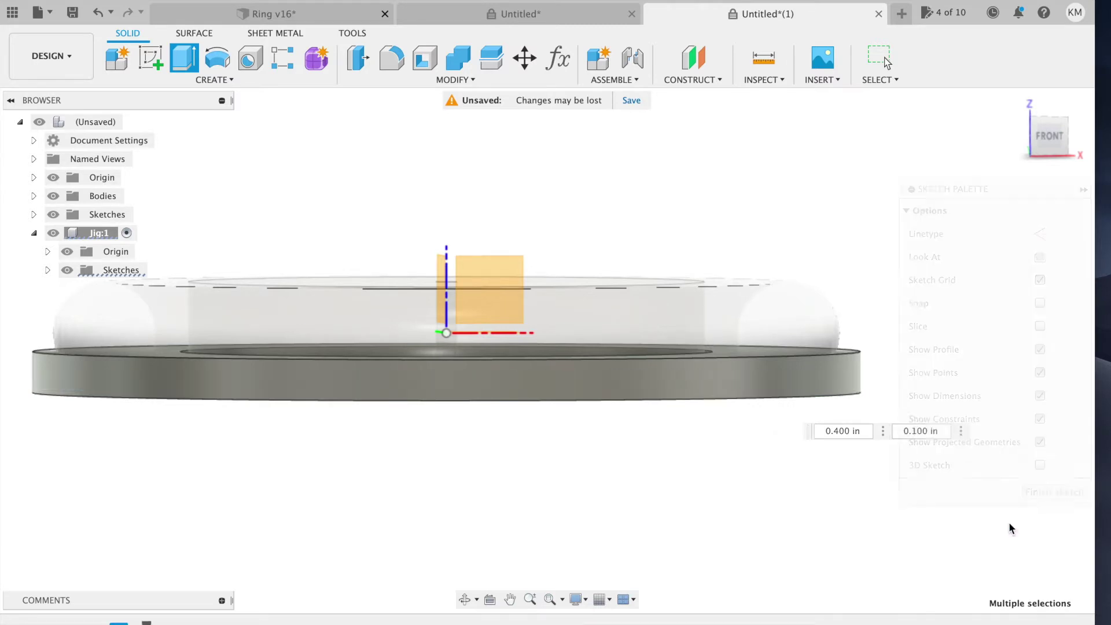
Examine from above and below how the extruded jig body sits against the ring and center disc
shift+scroll(894, 511, up, 5)
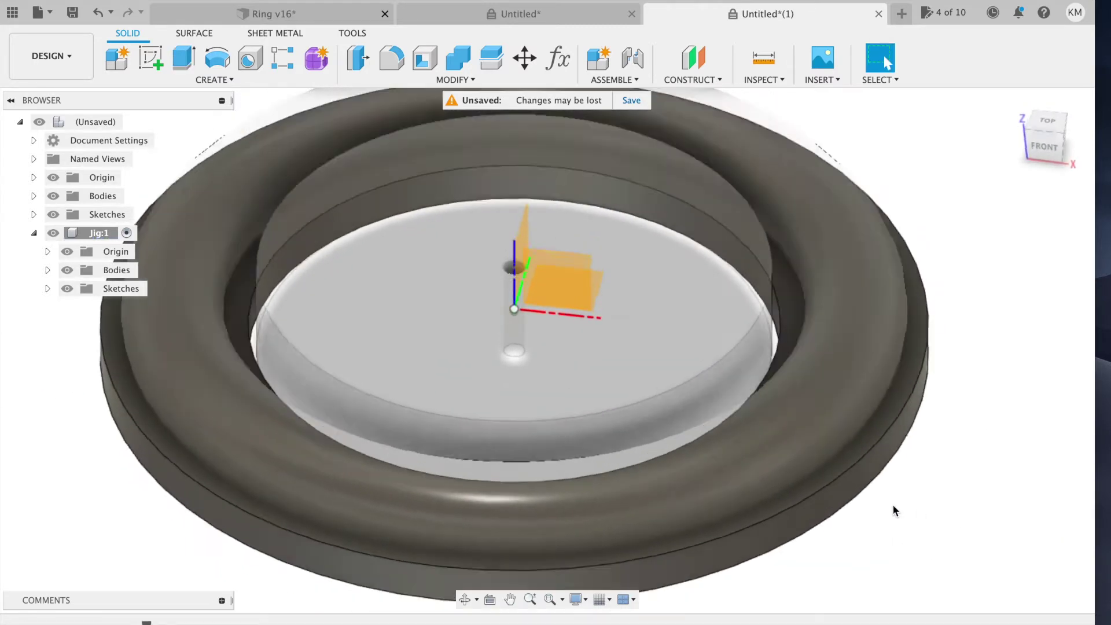
shift+scroll(894, 511, down, 10)
shift+scroll(894, 511, down, 3)
shift+scroll(894, 510, up, 10)
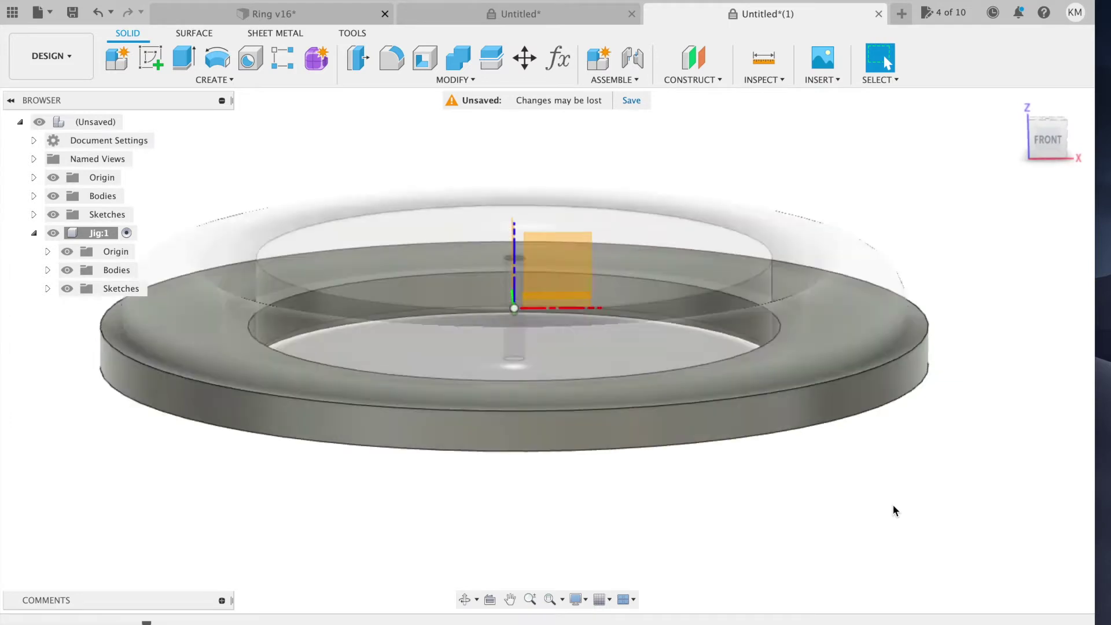
shift+scroll(894, 510, down, 5)
shift+scroll(894, 510, up, 5)
shift+scroll(894, 511, down, 4)
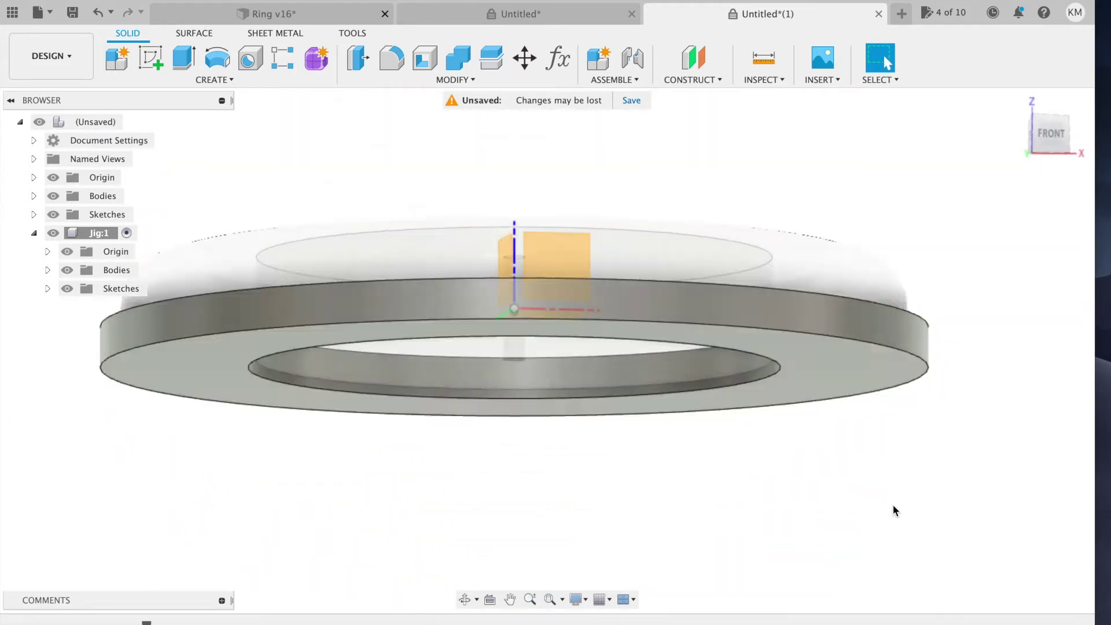
shift+scroll(894, 511, up, 3)
shift+scroll(894, 511, down, 3)
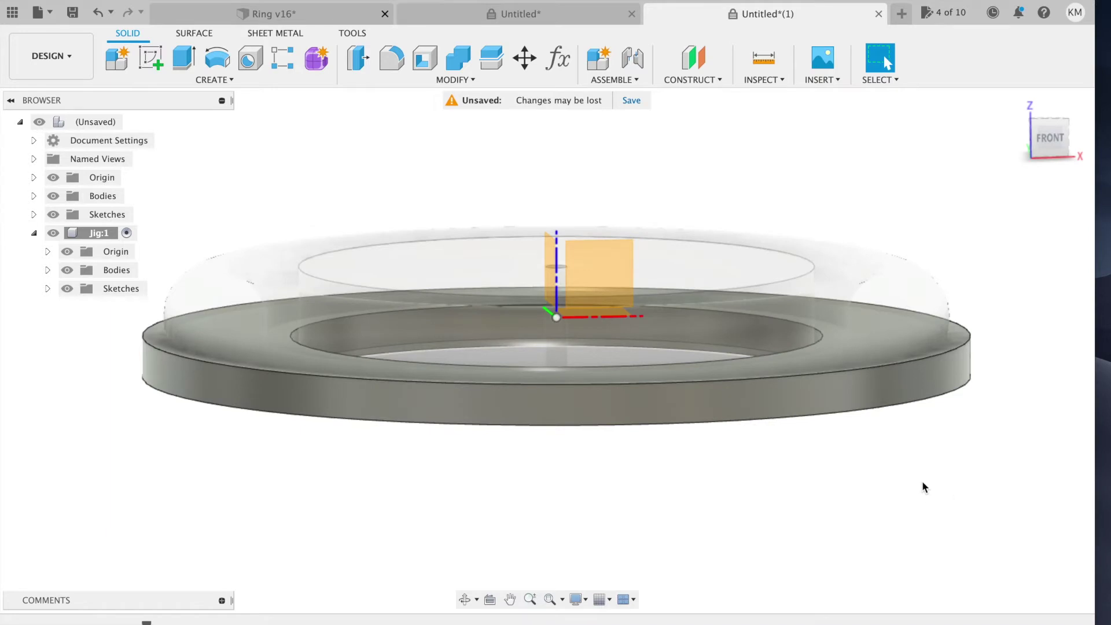
shift+scroll(922, 464, up, 4)
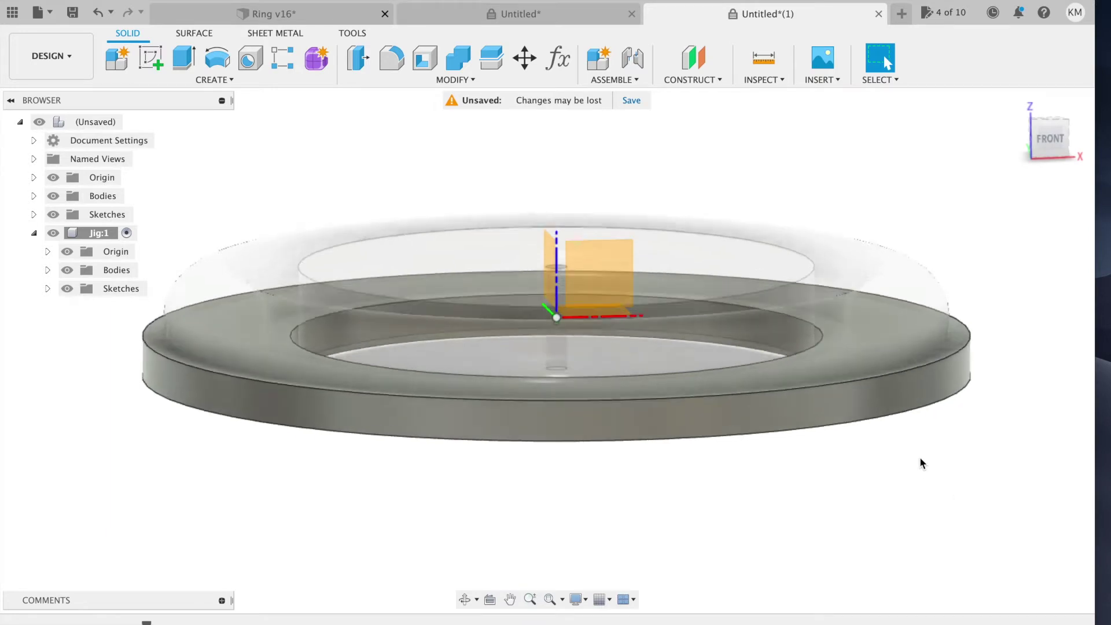
shift+scroll(922, 464, down, 3)
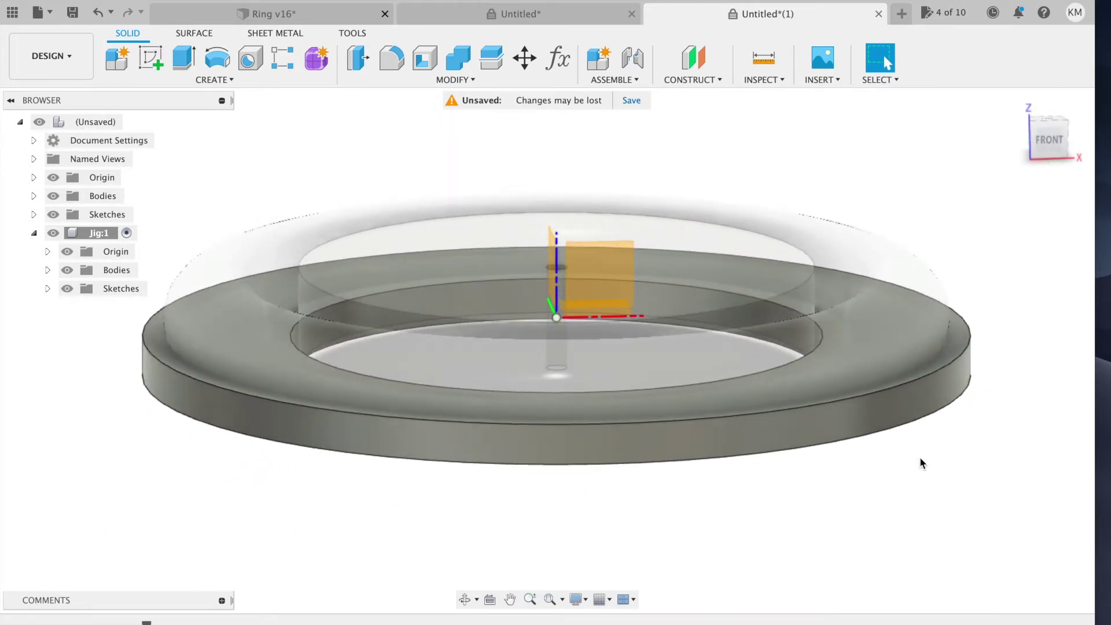
Cut the ring body's shape out of the jig body with Combine, keeping the tool body, and hide the root component's bodies
click(457, 67)
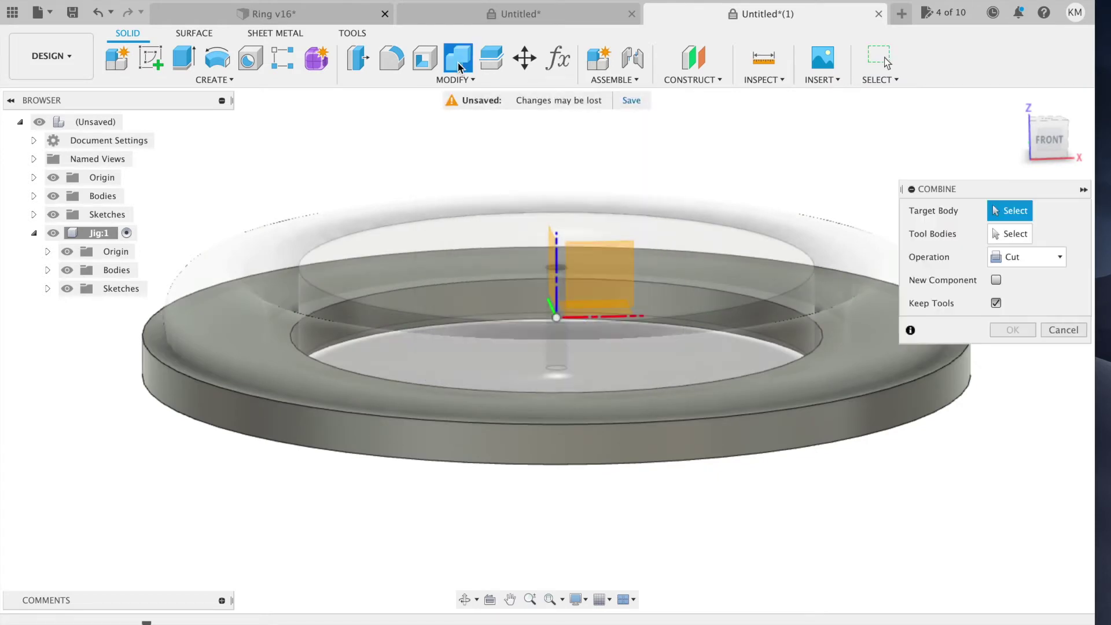
click(952, 389)
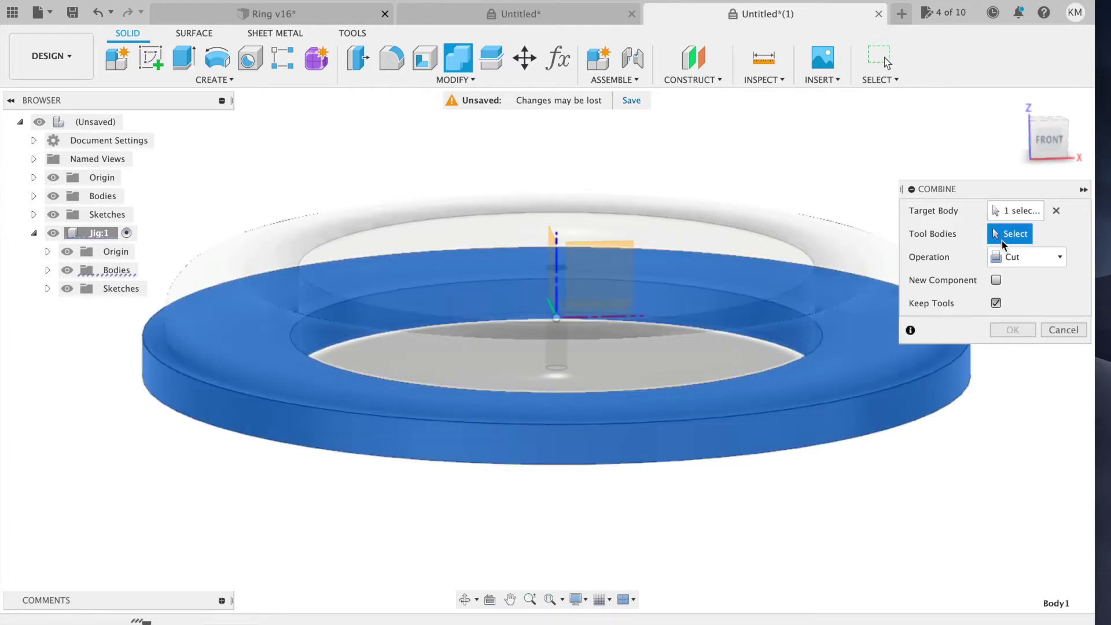
click(851, 225)
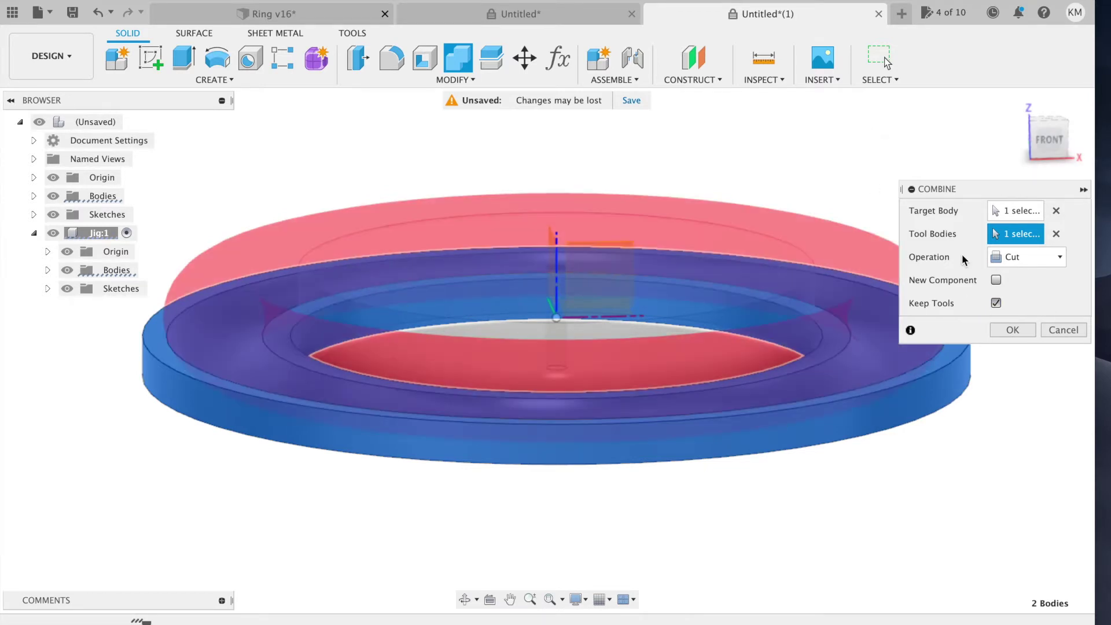
click(1013, 329)
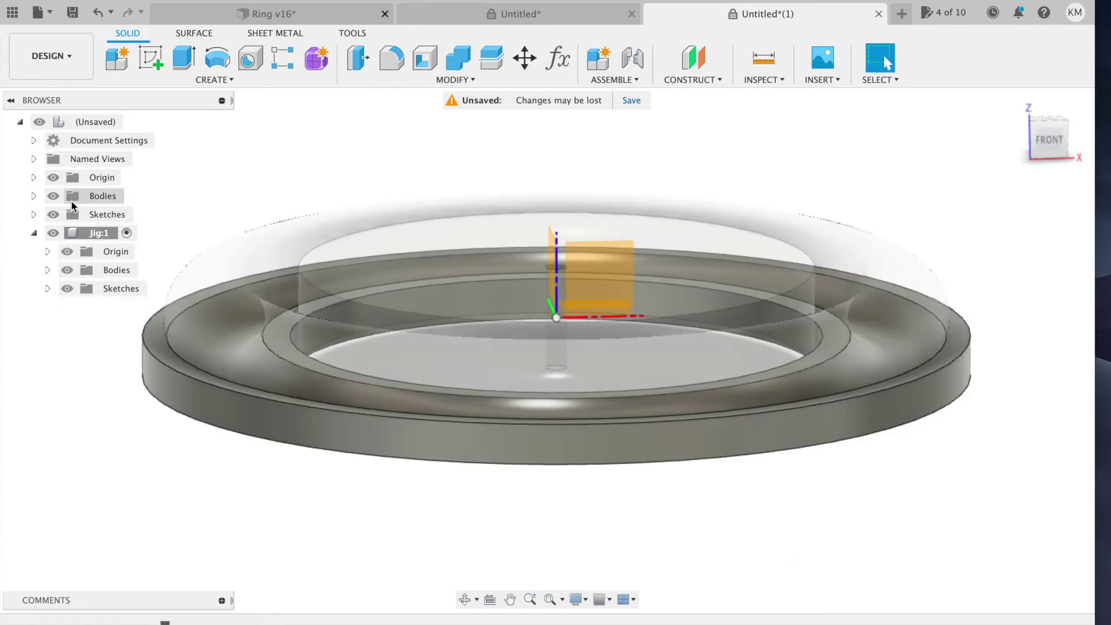
click(53, 196)
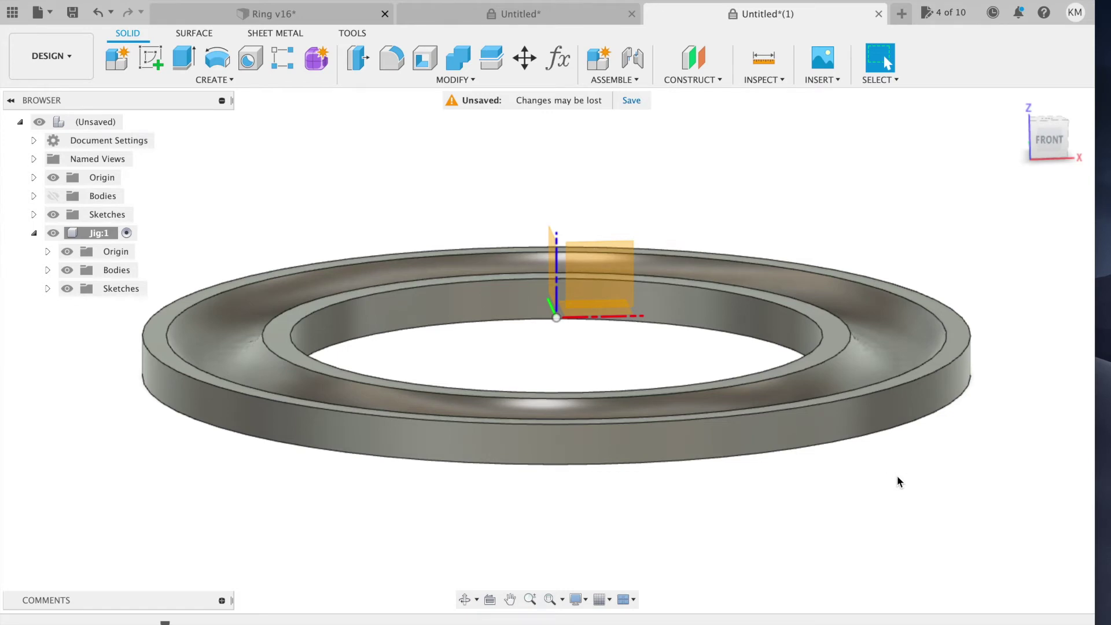
Examine the groove cut into the jig from the side and from above
shift+scroll(898, 482, up, 5)
shift+scroll(898, 482, down, 7)
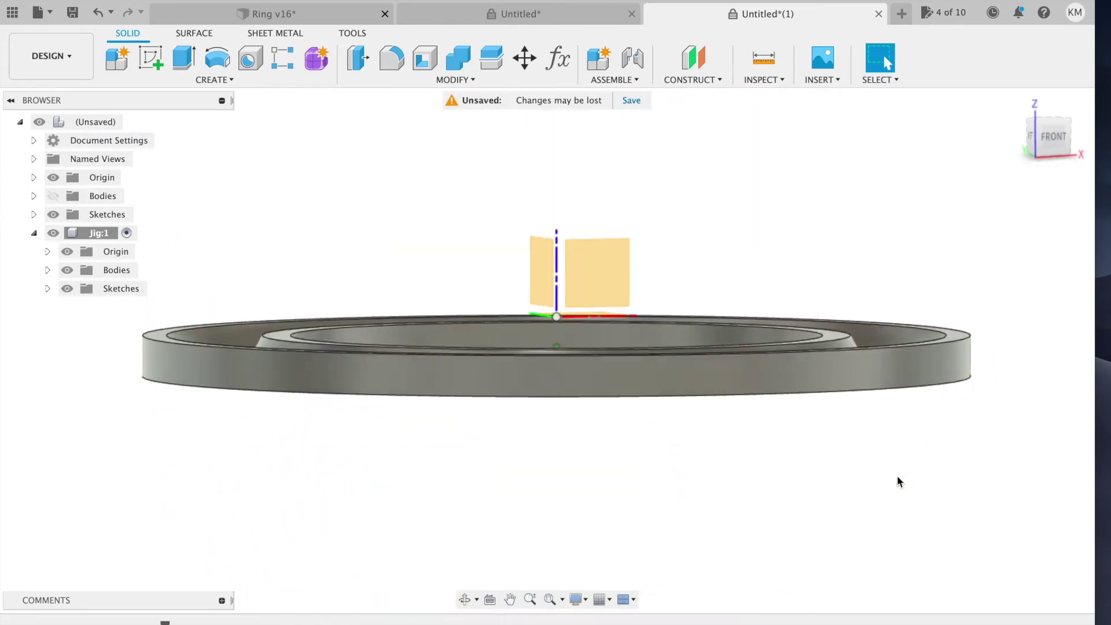
shift+scroll(898, 481, up, 5)
scroll(898, 482, down, 3)
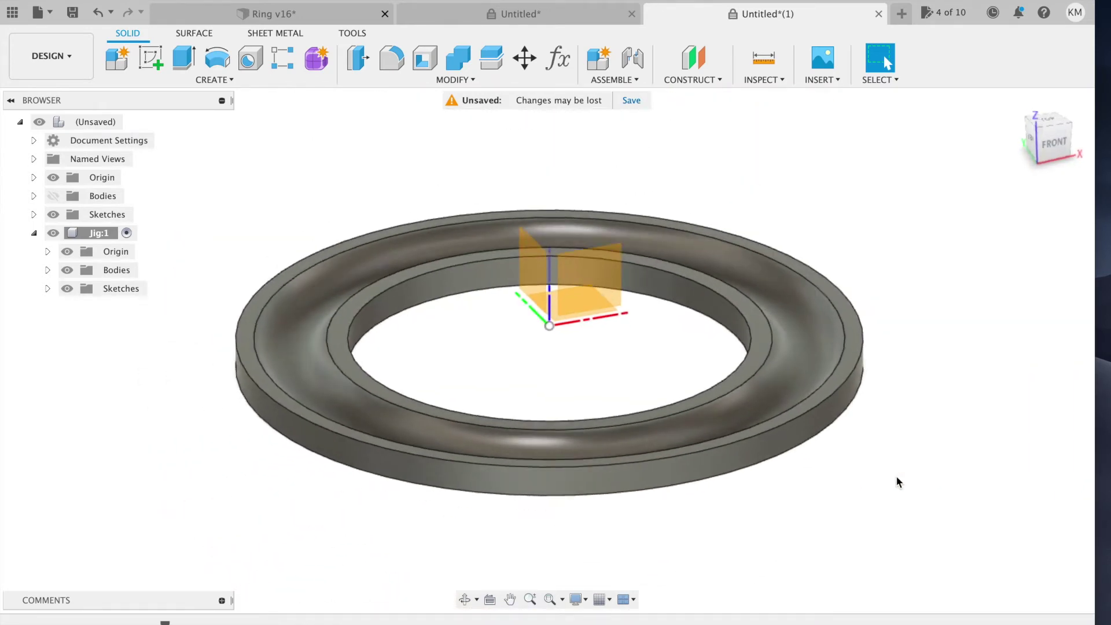
shift+scroll(899, 482, up, 5)
shift+scroll(899, 481, down, 7)
shift+scroll(898, 481, down, 2)
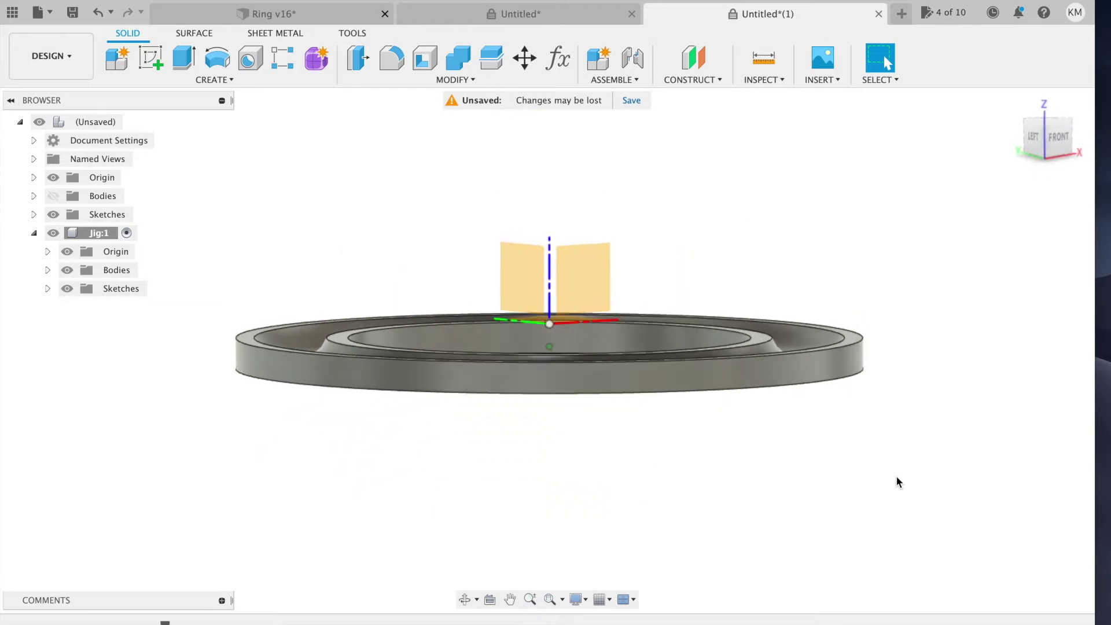
shift+scroll(899, 481, up, 3)
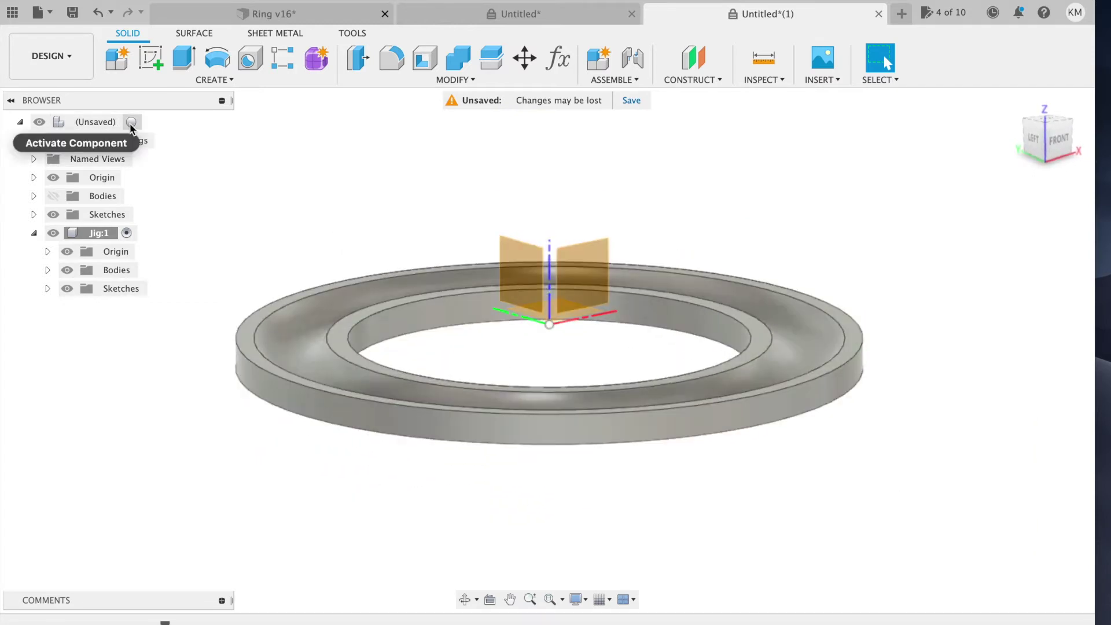
Activate the root component and show its bodies to view the ring and center disc seated in the jig
click(134, 122)
click(54, 196)
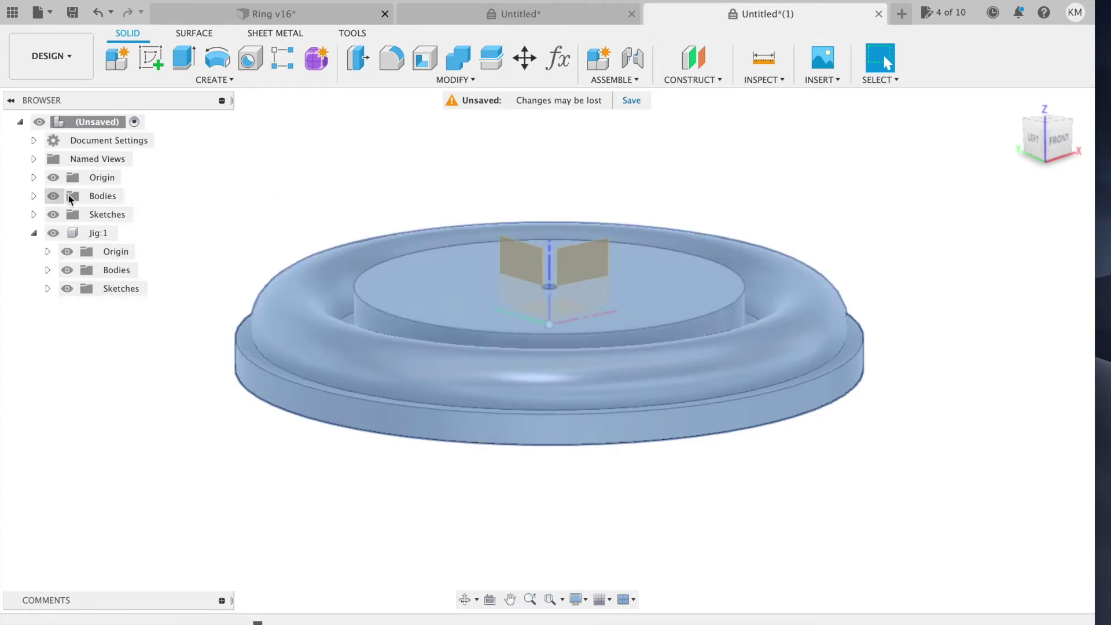
shift+scroll(957, 341, up, 5)
shift+scroll(957, 341, down, 8)
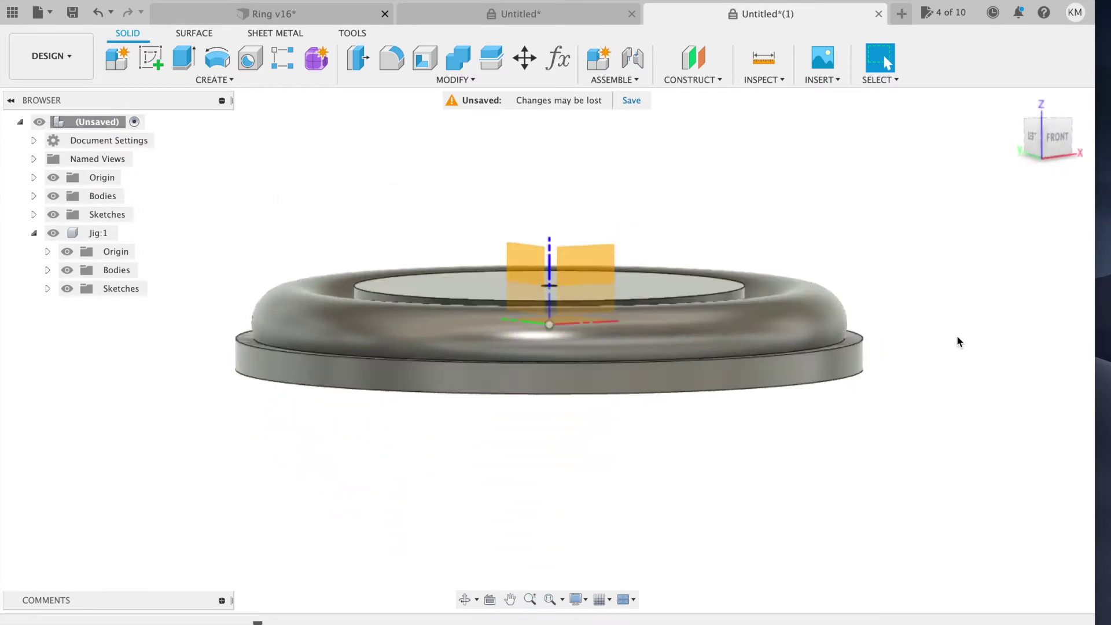
shift+scroll(958, 342, down, 10)
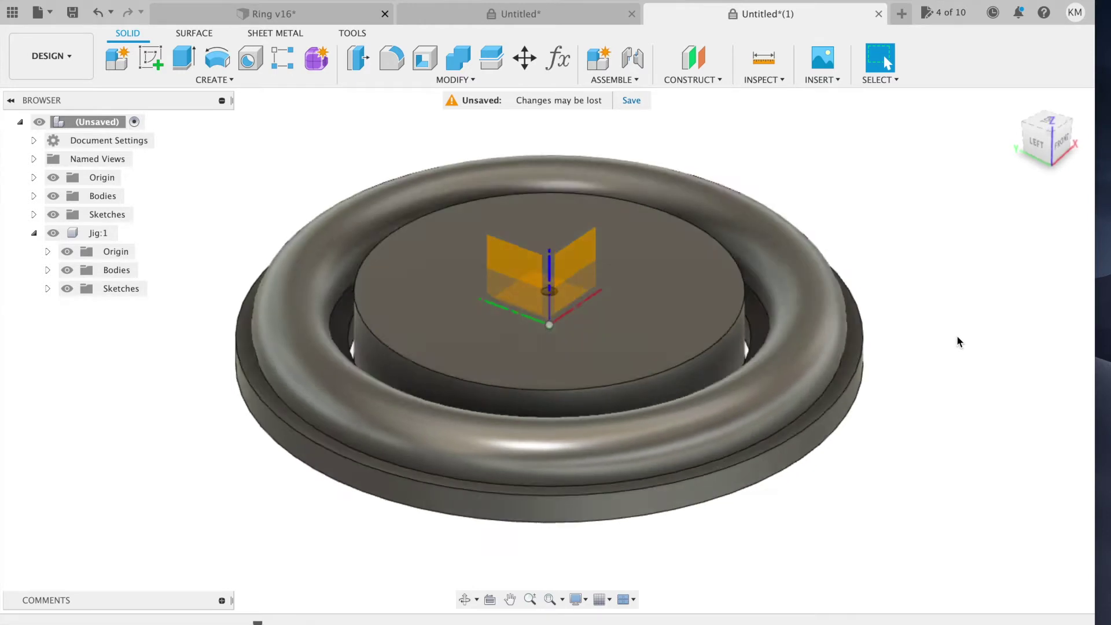
shift+scroll(958, 341, up, 5)
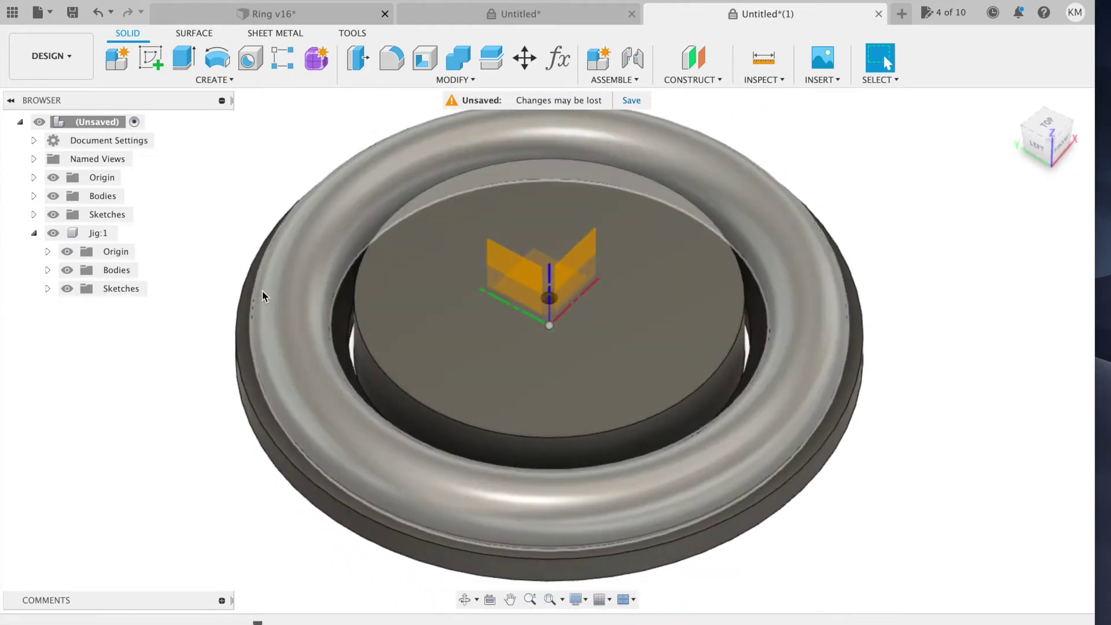
Compare the jig alone with the ring and disc alone by hiding and reshowing the root bodies and the jig bodies
click(54, 197)
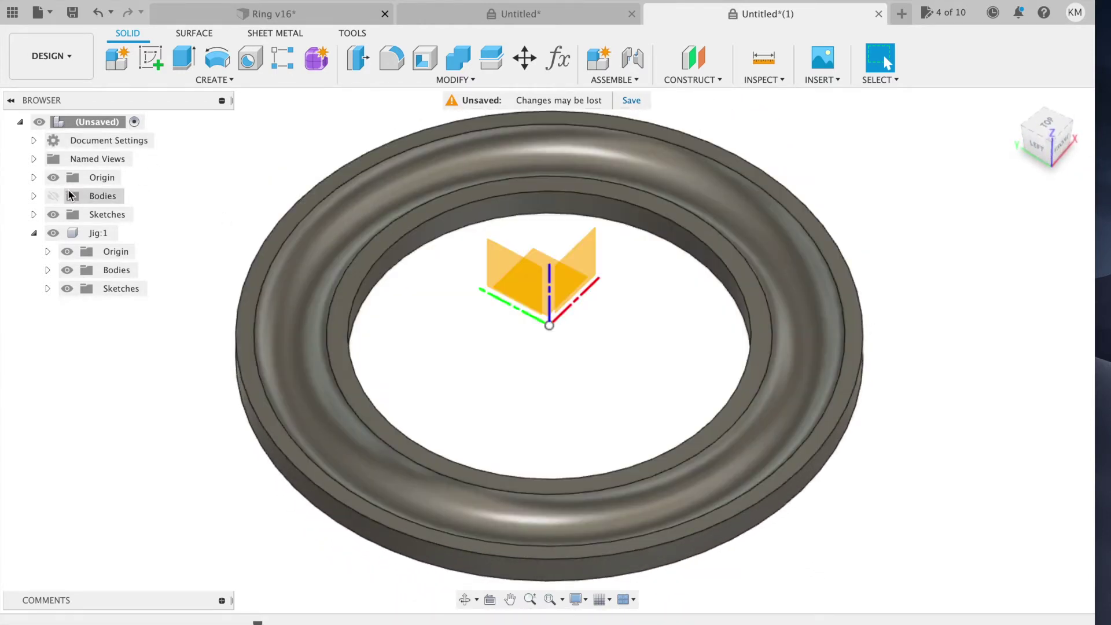
click(54, 196)
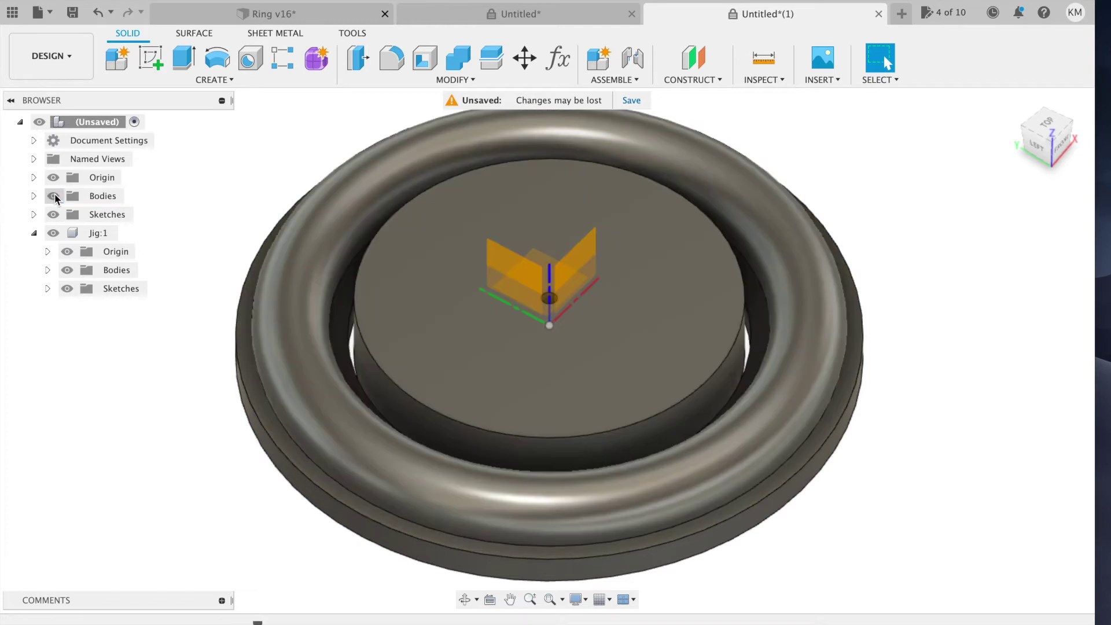
click(68, 271)
click(68, 272)
shift+scroll(194, 526, up, 5)
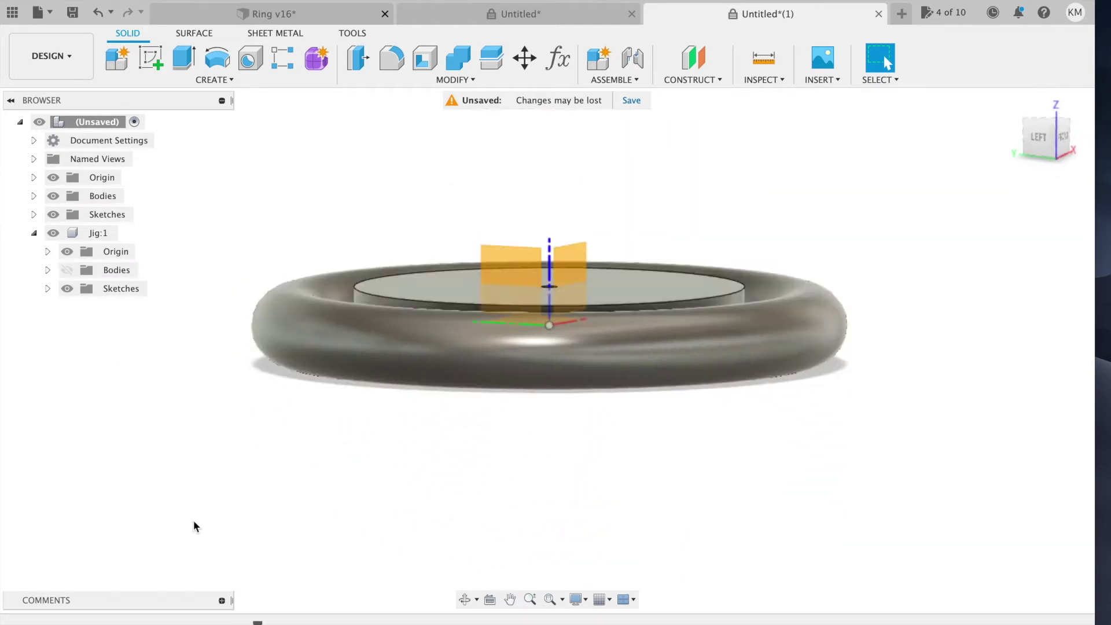
shift+scroll(194, 526, down, 4)
shift+scroll(193, 526, up, 1)
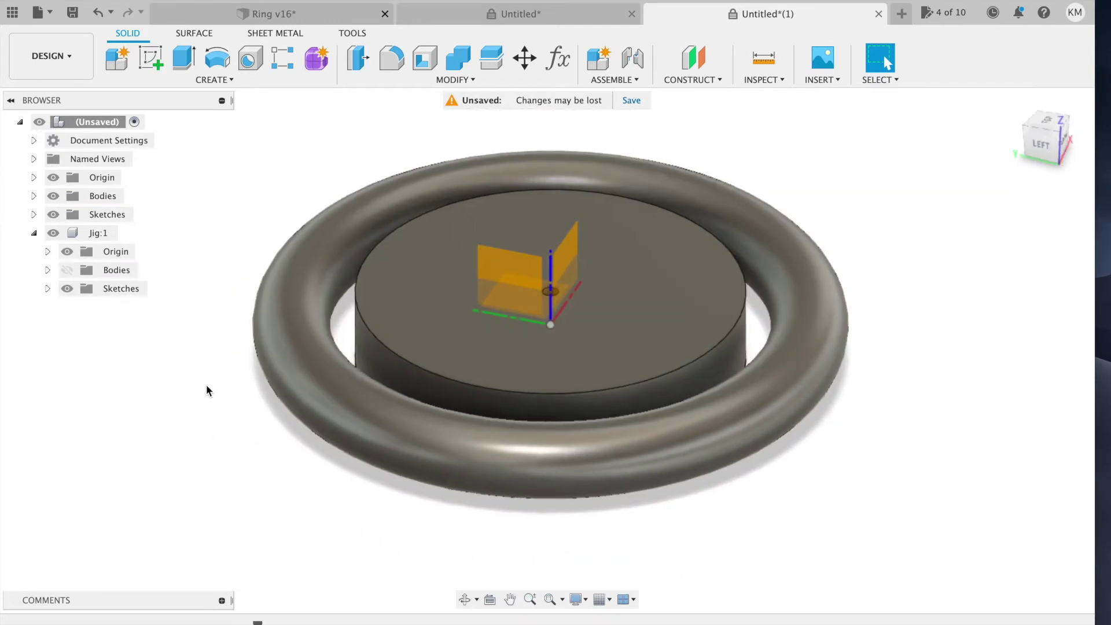
click(67, 271)
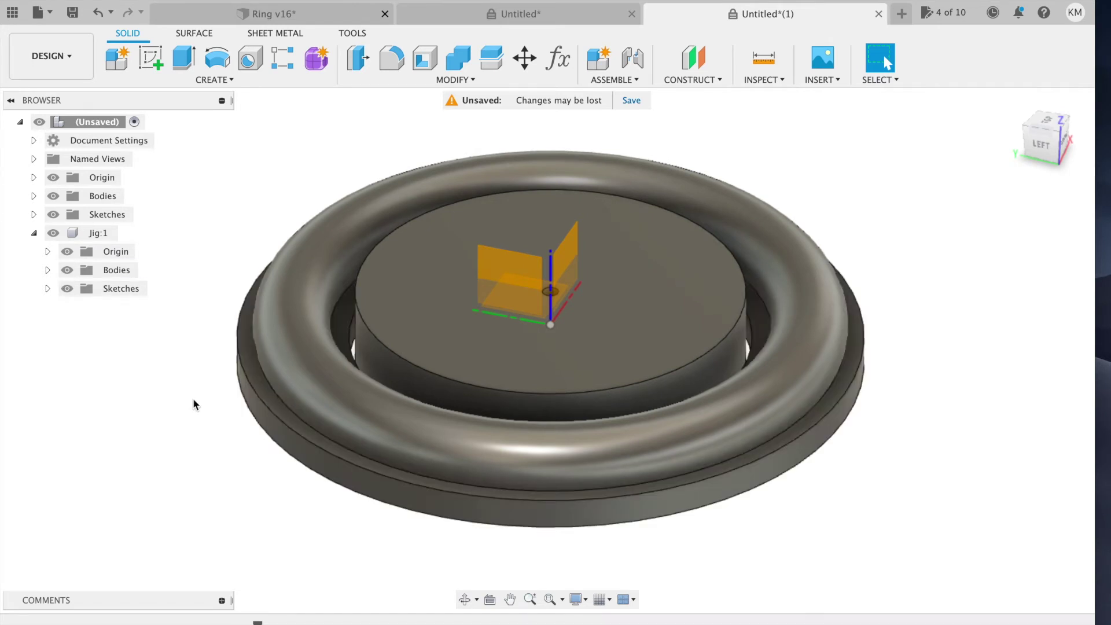
Switch to the Ring v16 design, enter the Manufacture workspace, and deselect the Jig setup
key(ctrl+Tab)
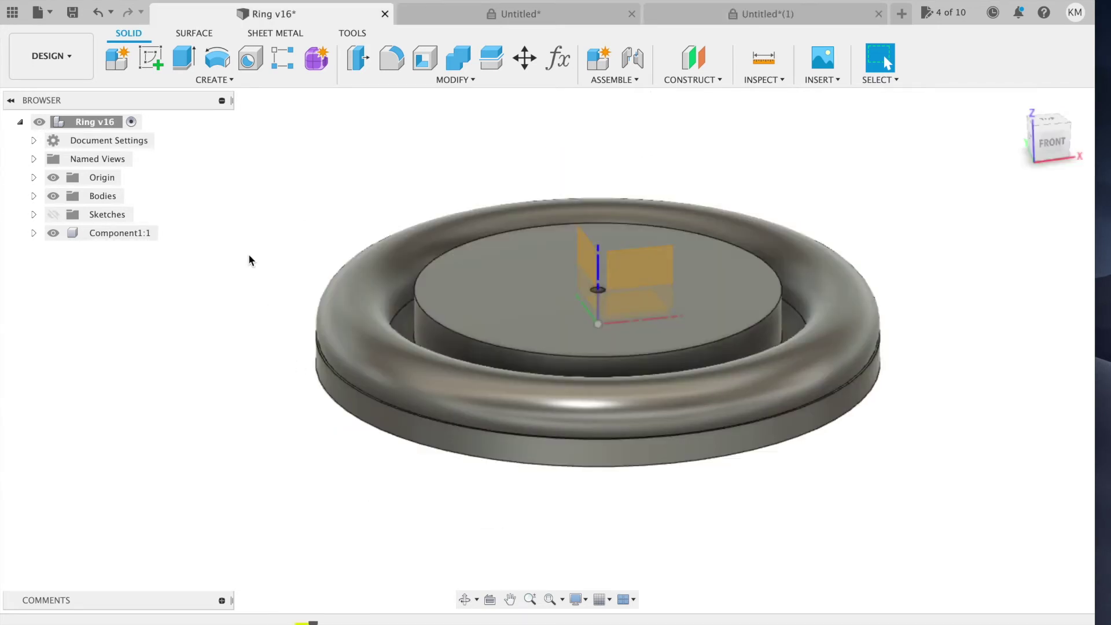
click(87, 58)
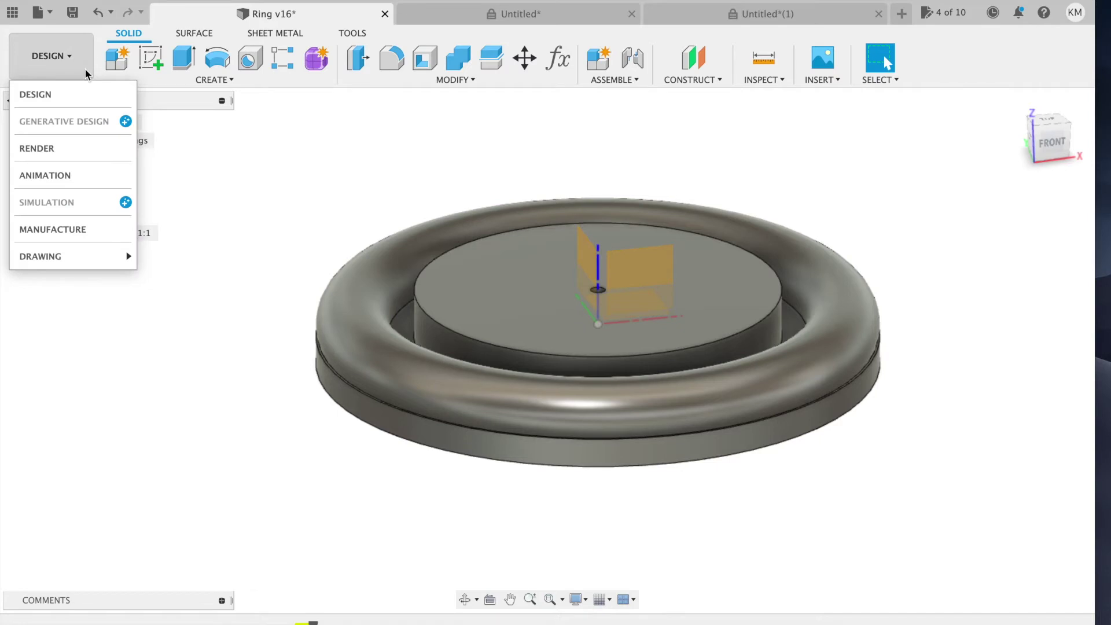
click(73, 231)
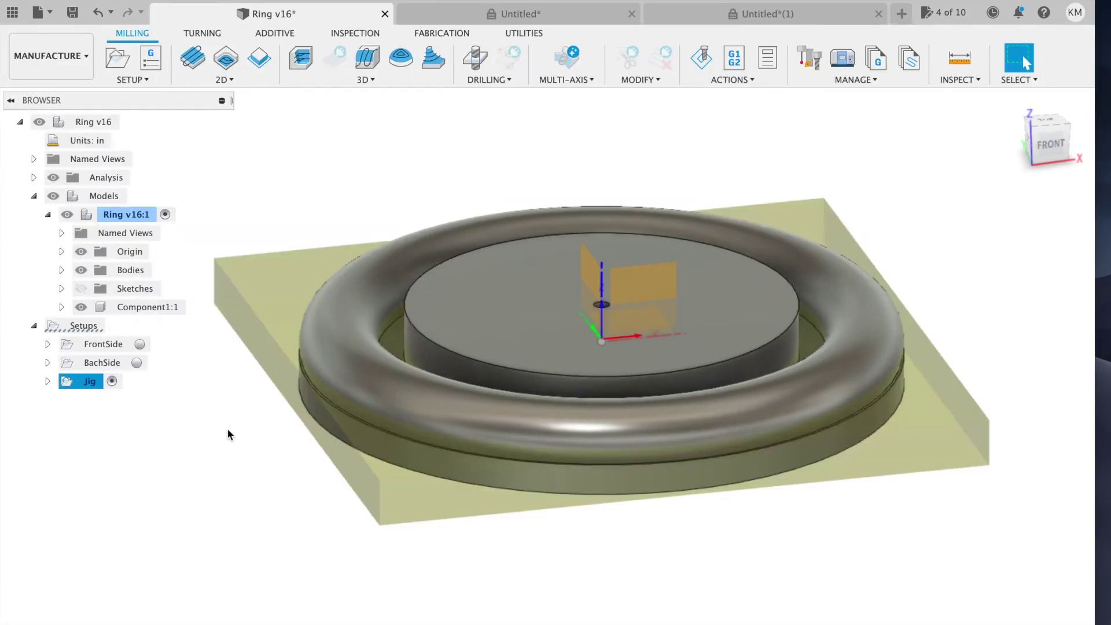
click(228, 430)
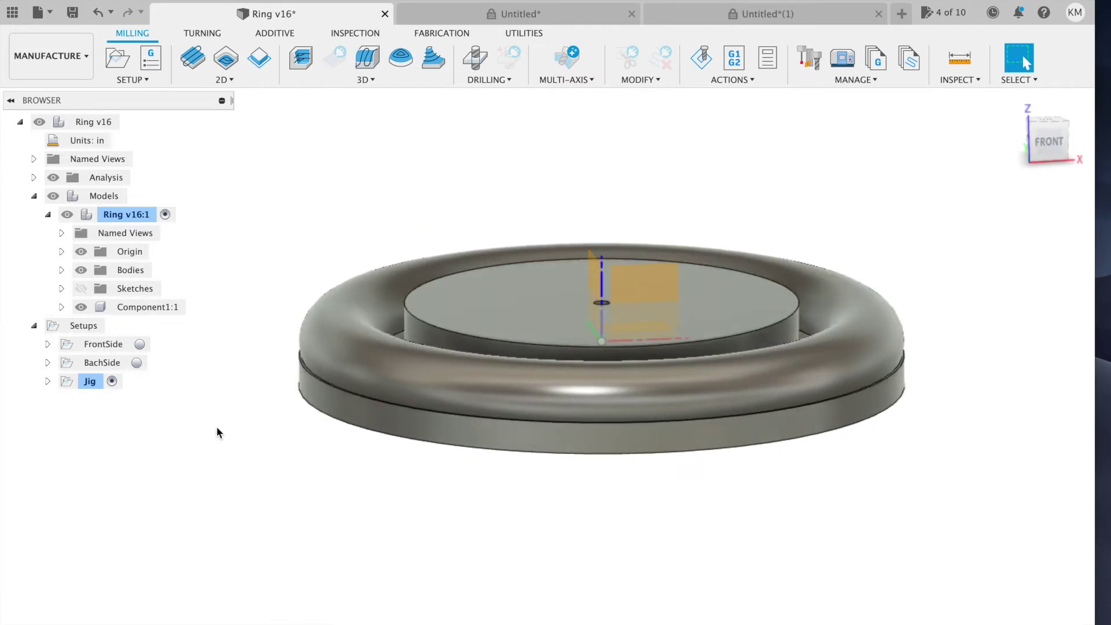
scroll(216, 427, up, 2)
scroll(216, 427, down, 1)
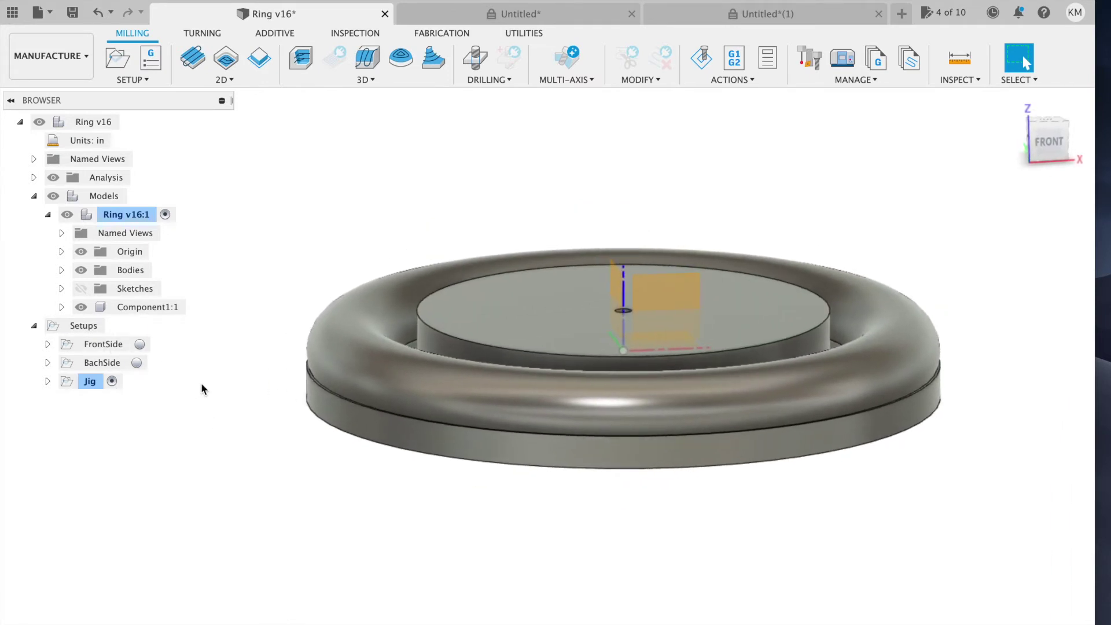
Hide the Ring v16:1 model's bodies and select the Jig setup to inspect its stock around the jig
click(139, 270)
click(81, 270)
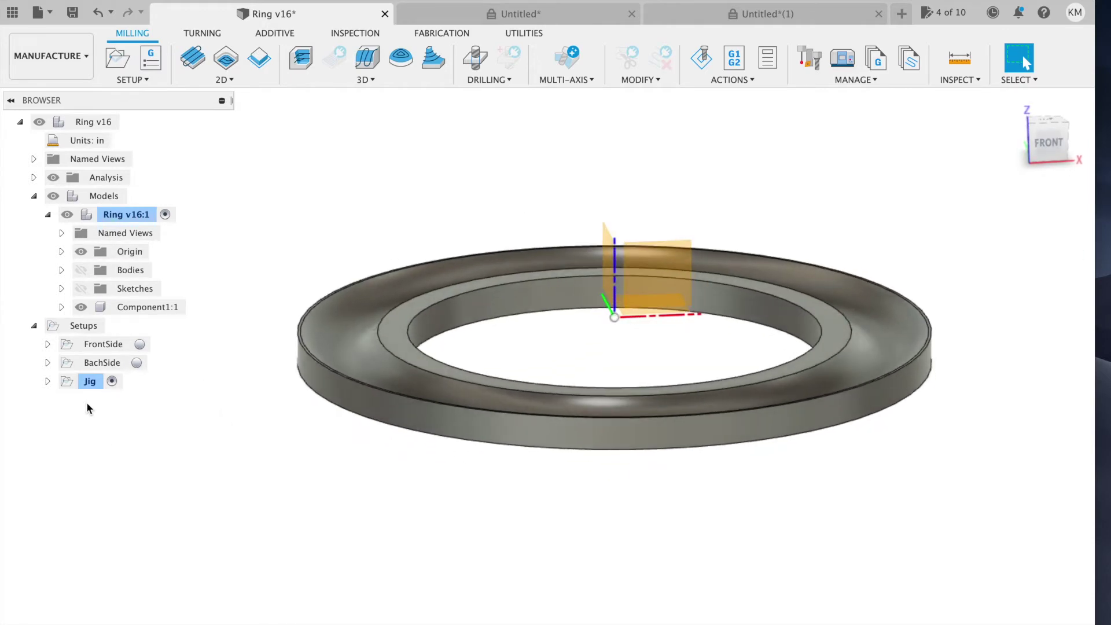
click(89, 382)
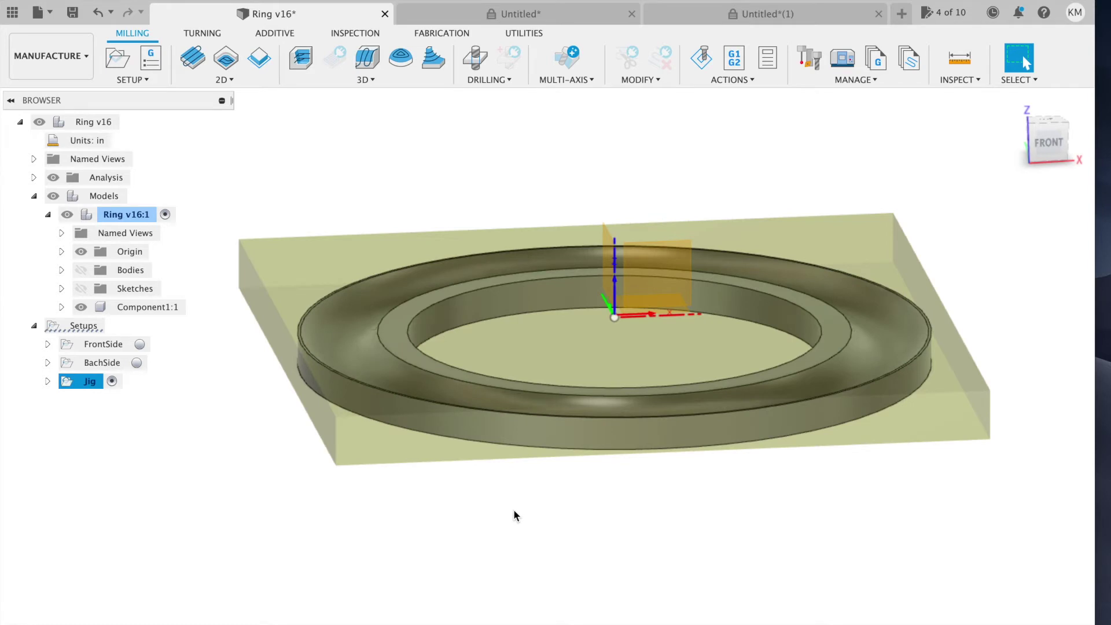
shift+scroll(514, 511, down, 5)
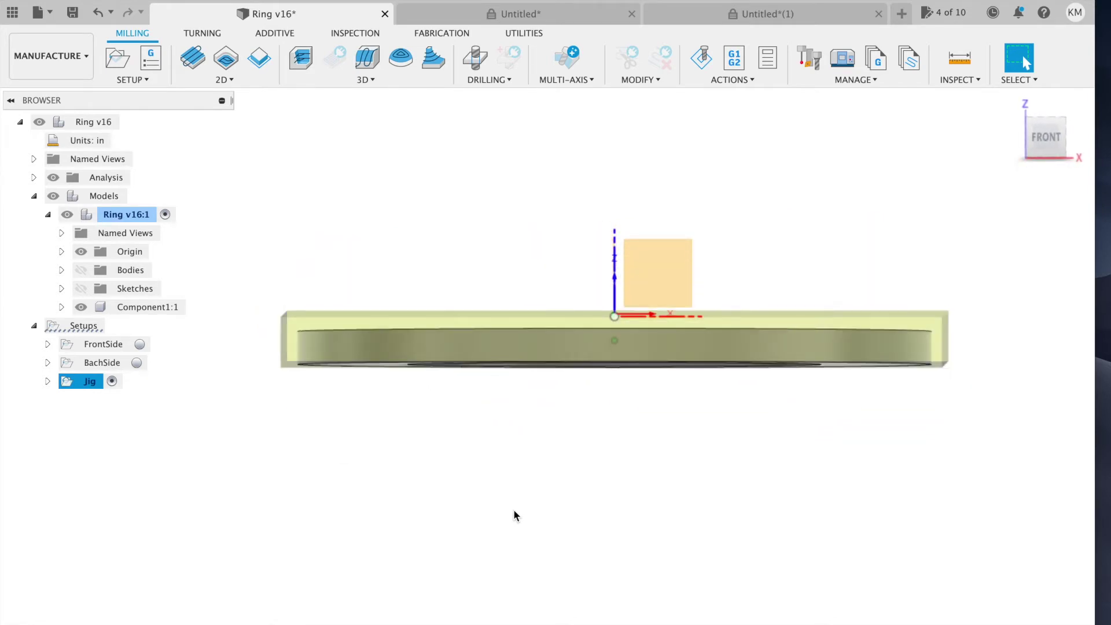
scroll(513, 509, up, 3)
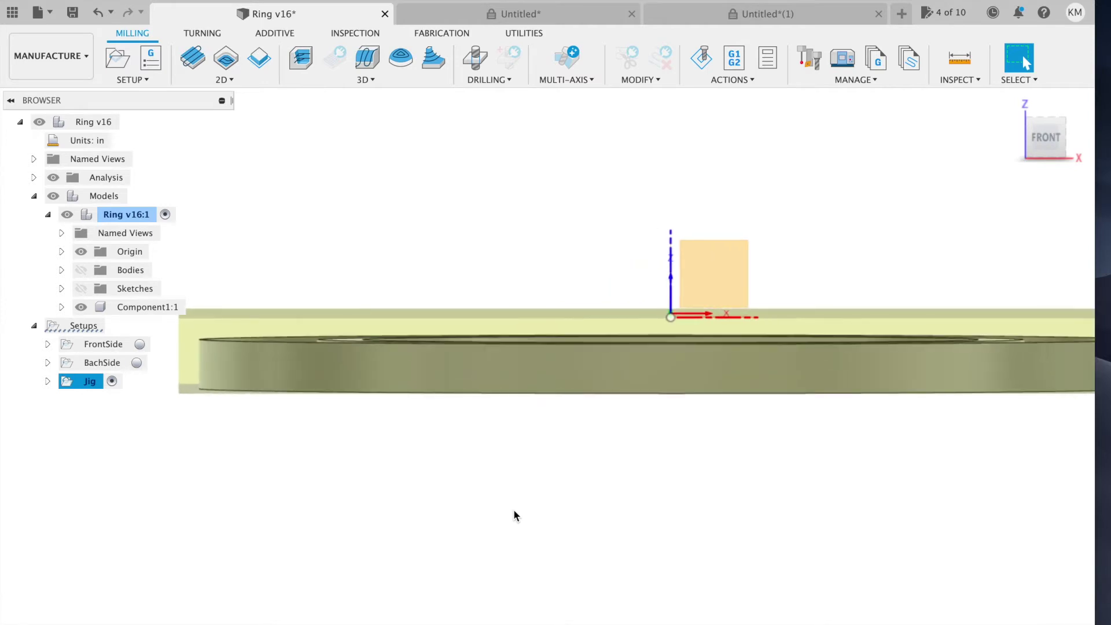
scroll(513, 509, down, 1)
shift+scroll(513, 509, up, 1)
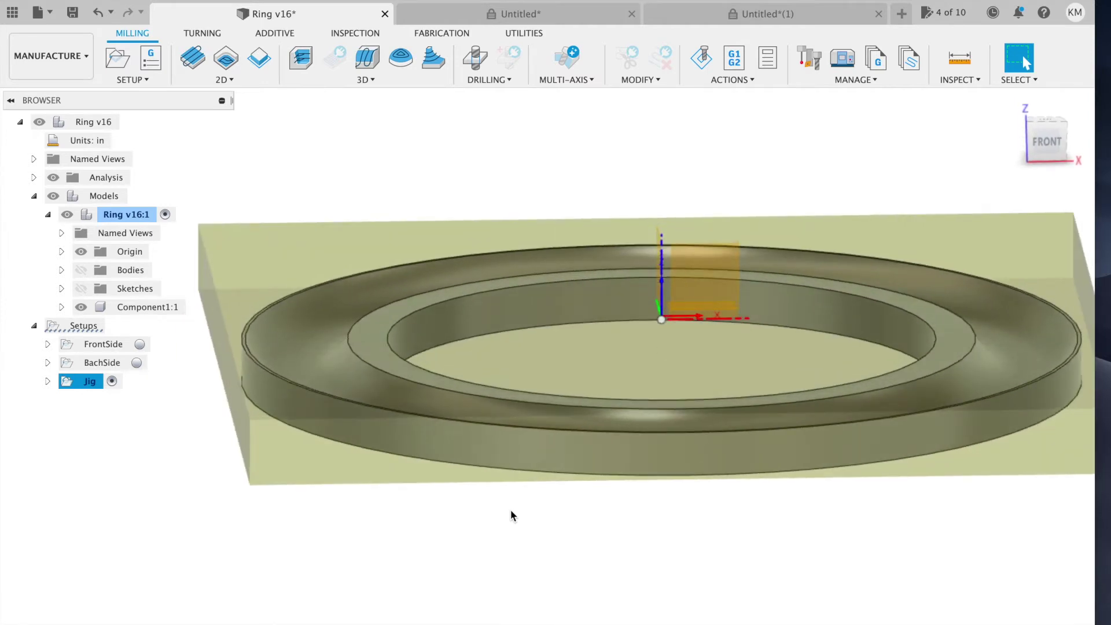
Expand the Jig setup and review the Face3 and Scallop2 toolpaths
click(47, 381)
click(162, 399)
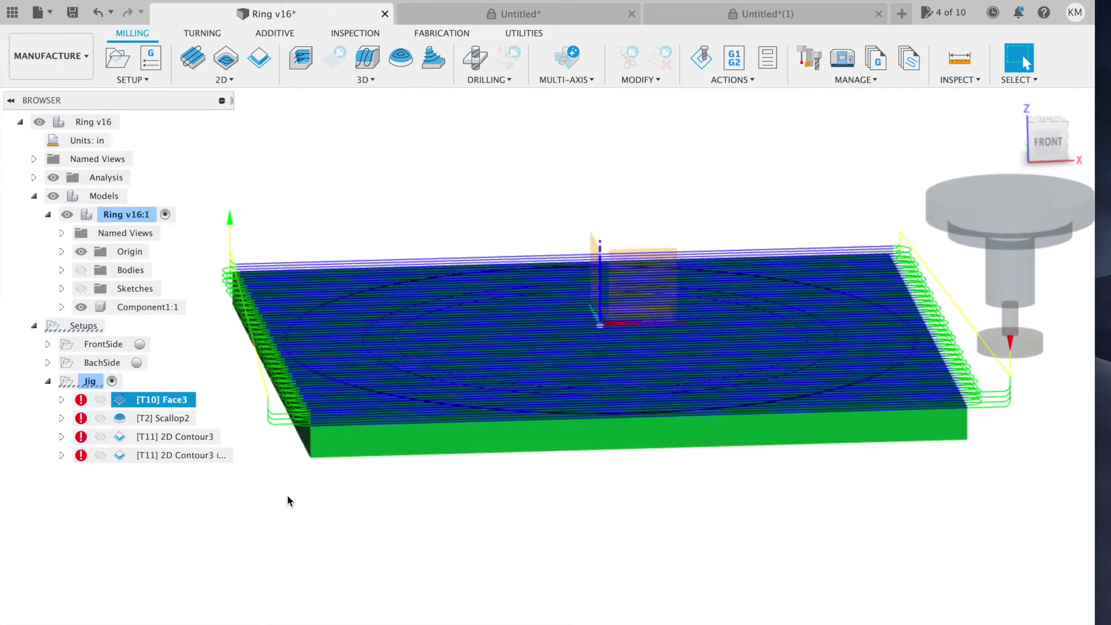
click(183, 418)
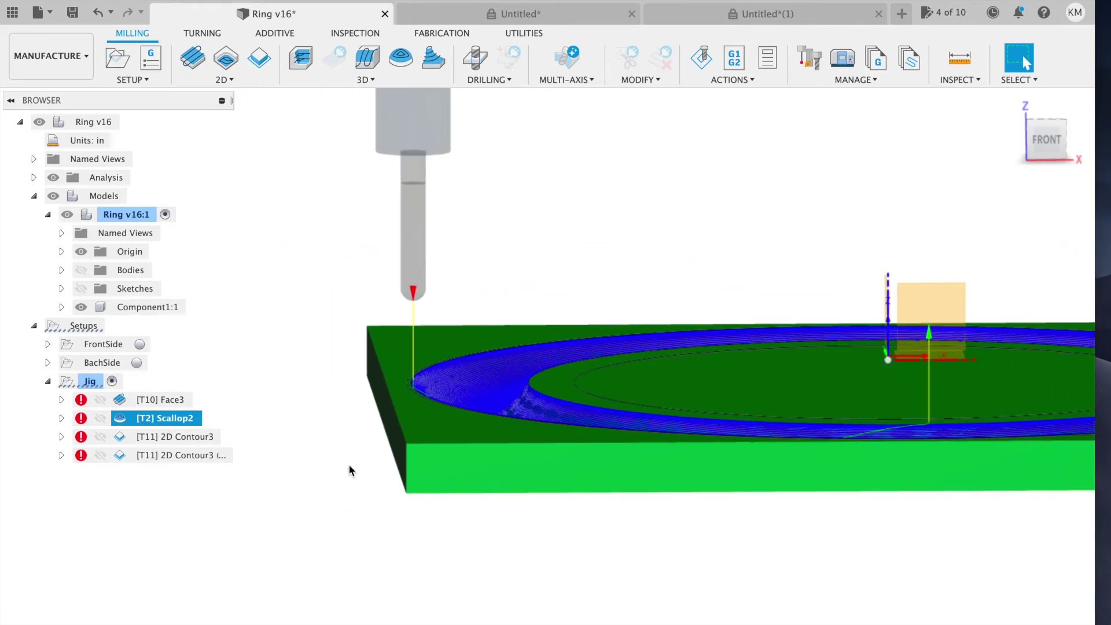
click(272, 478)
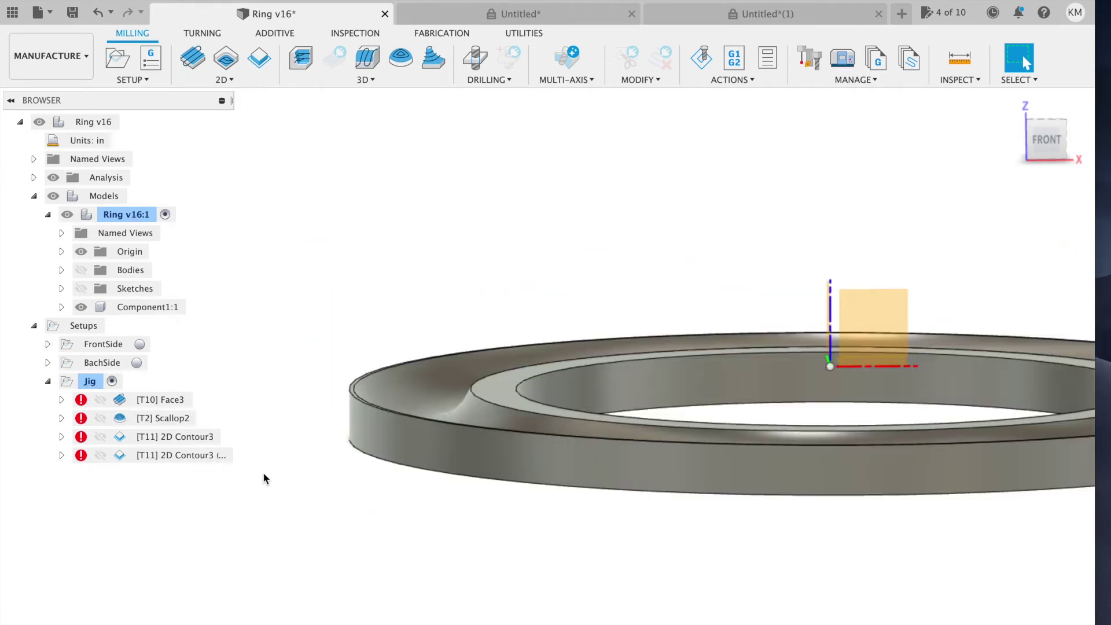
Review the 2D Contour3 toolpath around the jig's outer edge and the 2D Contour3 (2) toolpath around its inner edge
click(203, 441)
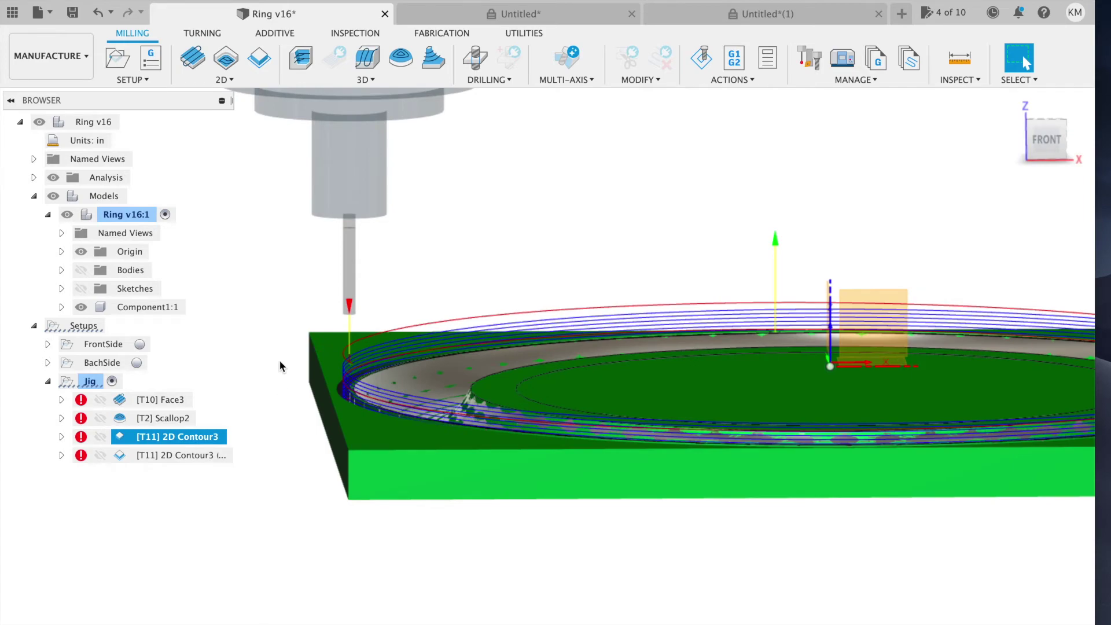
scroll(279, 359, up, 5)
scroll(279, 360, down, 5)
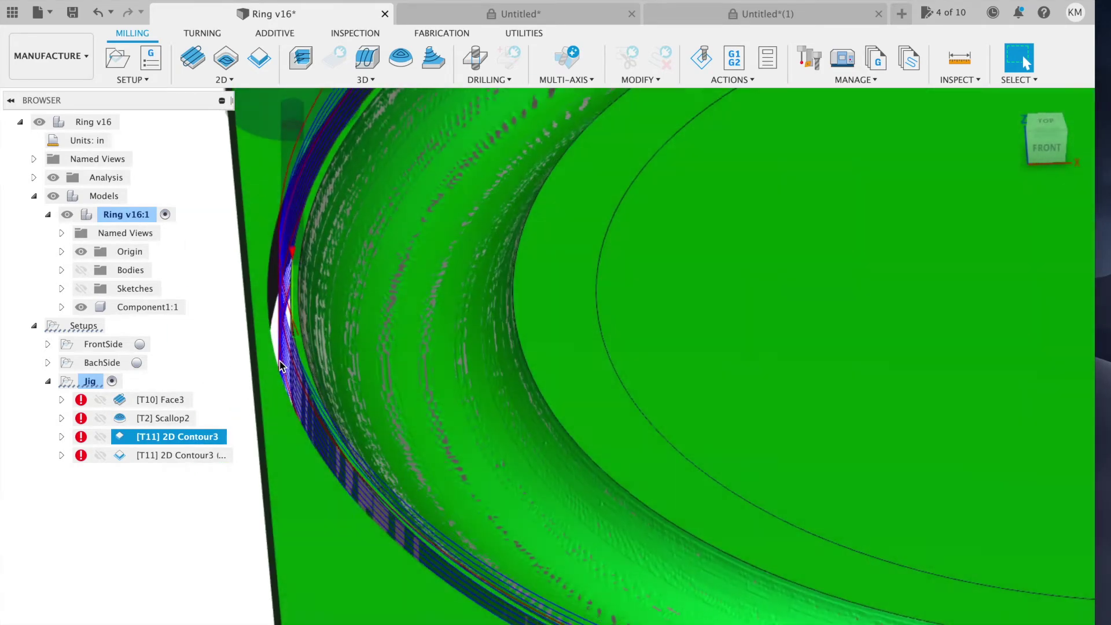
scroll(279, 361, down, 3)
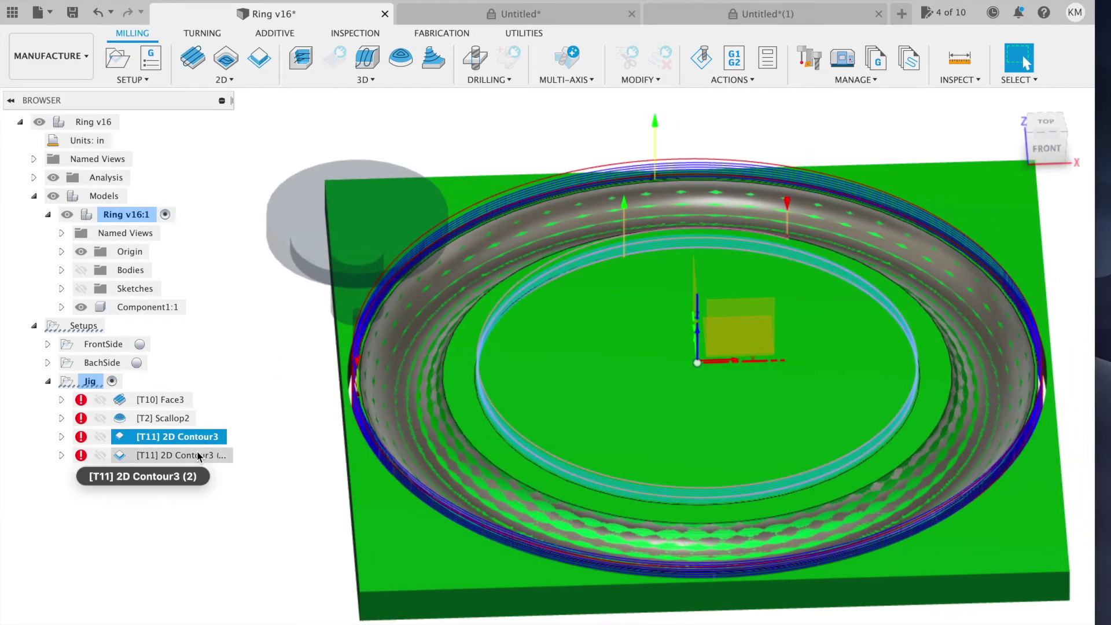
click(198, 453)
shift+scroll(555, 409, up, 3)
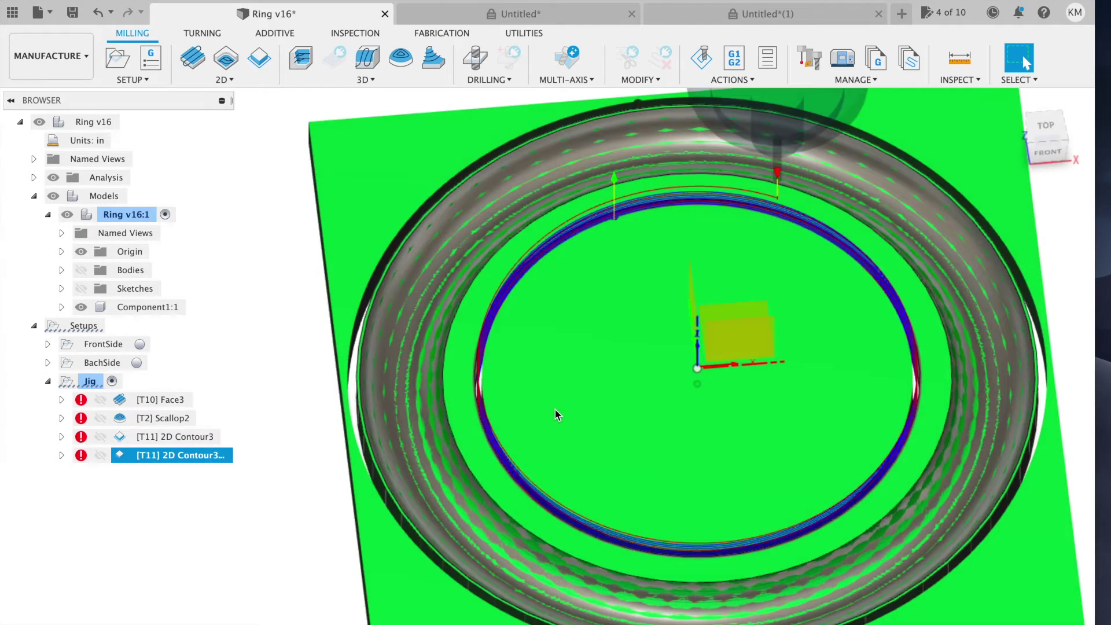
shift+scroll(555, 409, up, 3)
shift+scroll(554, 409, down, 5)
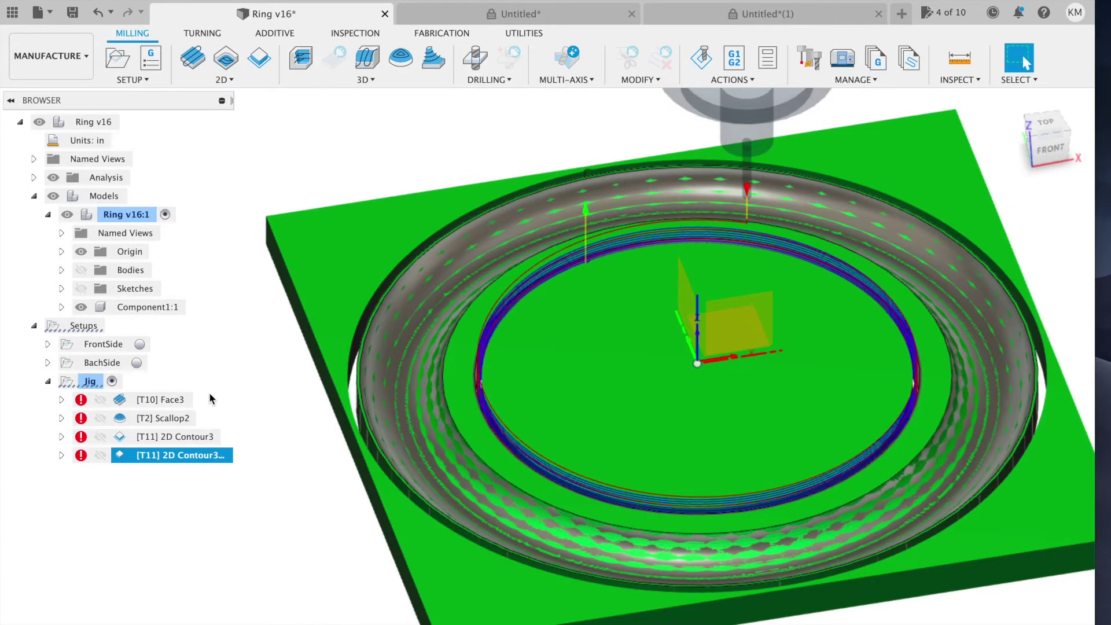
Inspect the Jig setup's stock box around the part again, then clear the selection
click(90, 381)
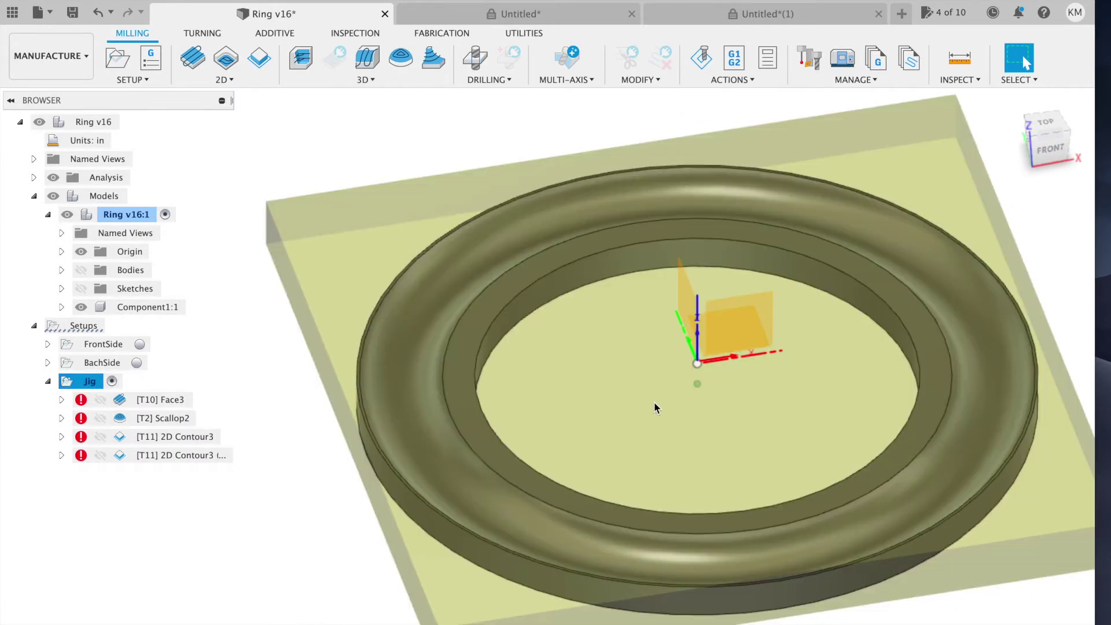
shift+scroll(654, 401, down, 5)
shift+scroll(653, 402, up, 4)
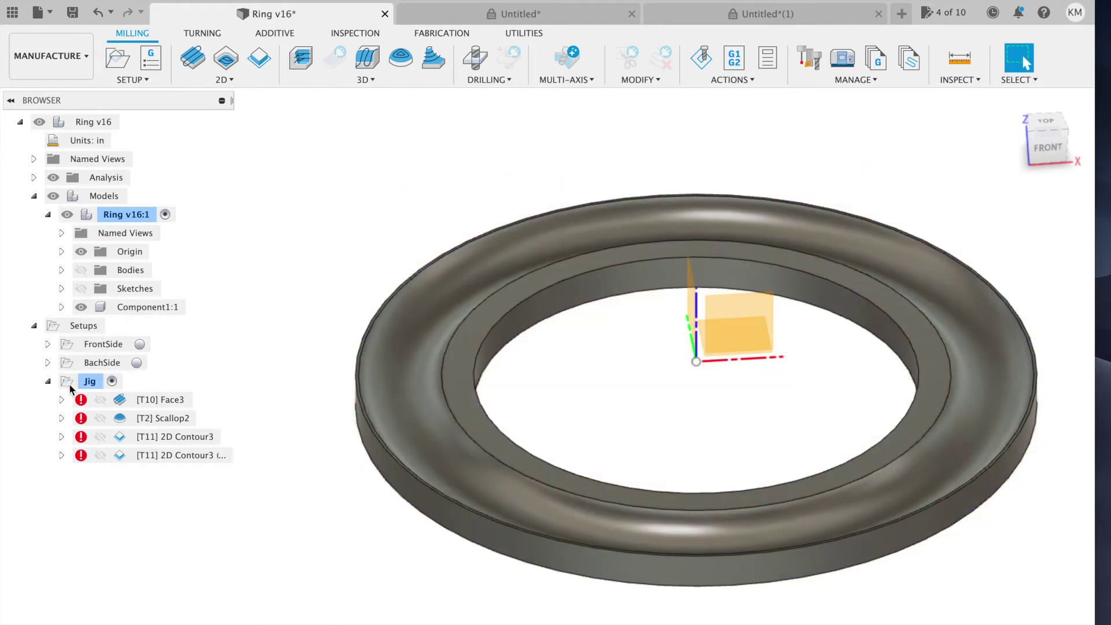
Collapse the Jig setup, hide Component1:1, and show the ring and center disc bodies
click(48, 381)
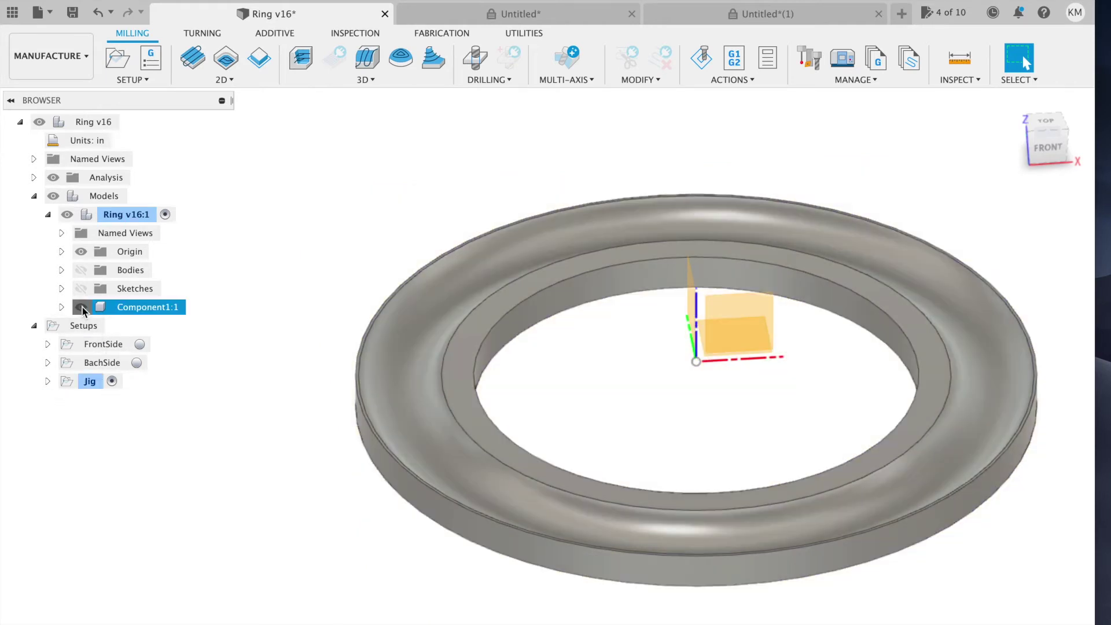
click(80, 307)
click(82, 270)
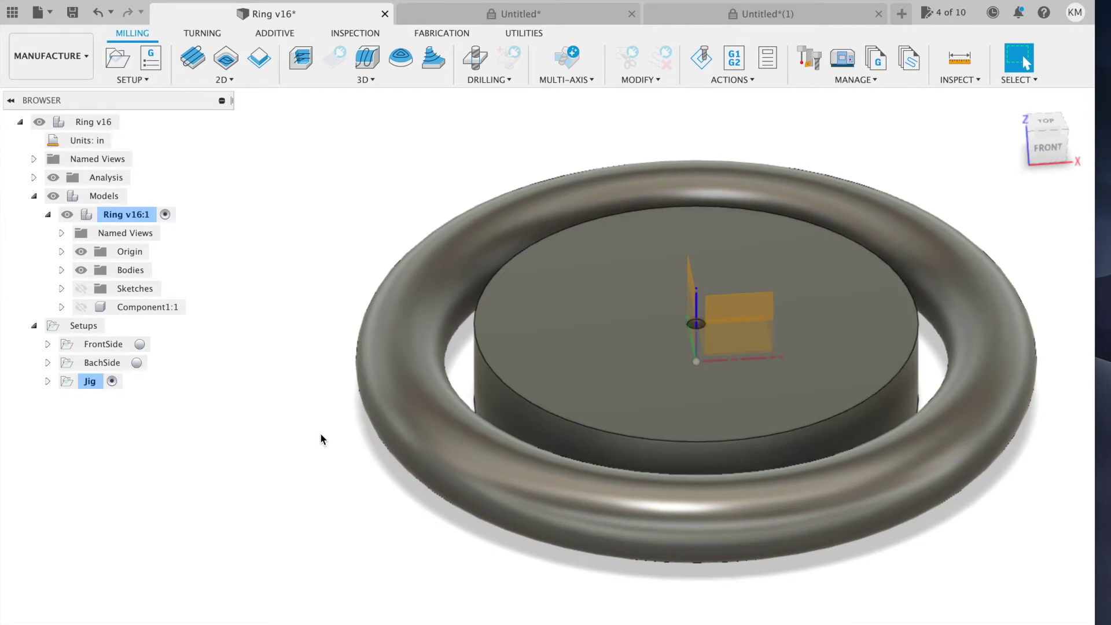
Inspect the FrontSide setup's stock box around the ring and center disc from the side and from above, and expand the setup
scroll(321, 434, right, 2)
shift+scroll(321, 434, down, 2)
scroll(321, 434, up, 1)
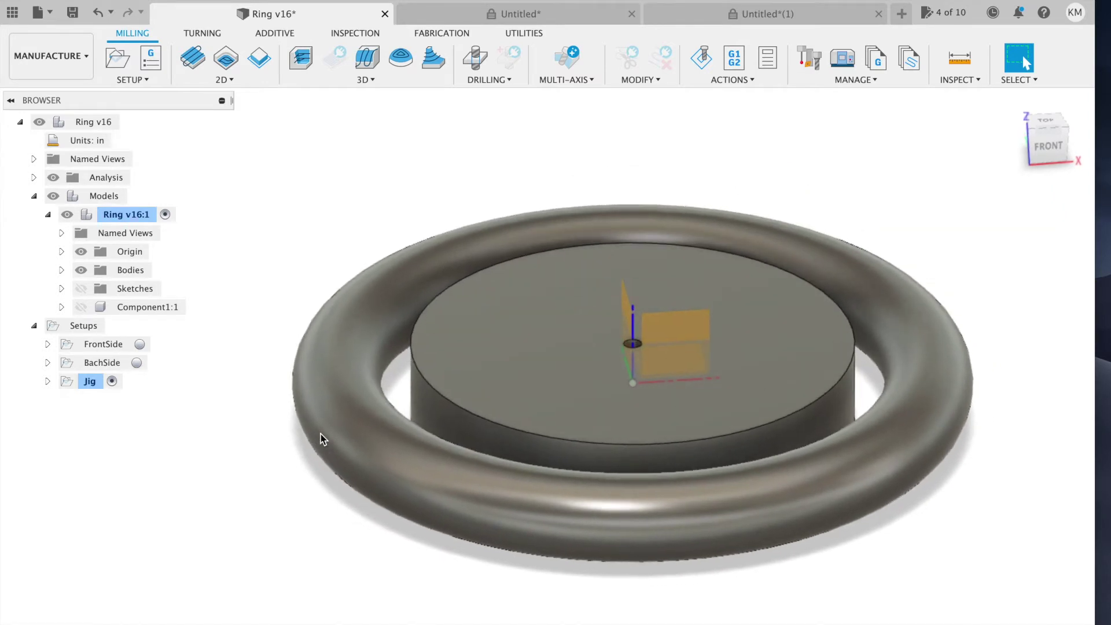
shift+scroll(276, 456, down, 3)
shift+scroll(276, 457, up, 3)
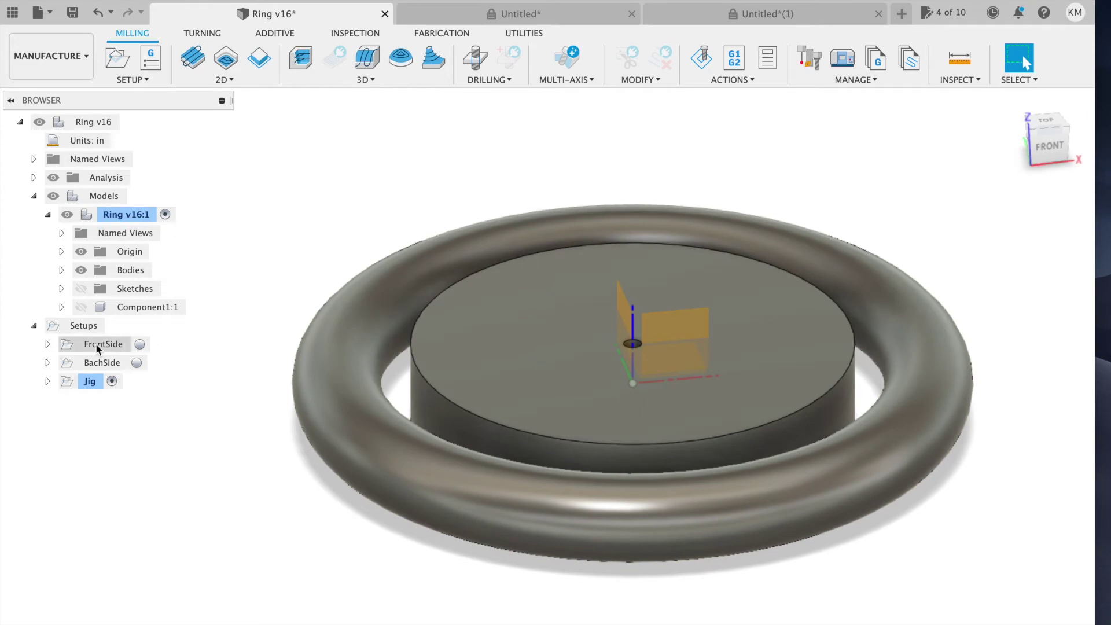
click(96, 346)
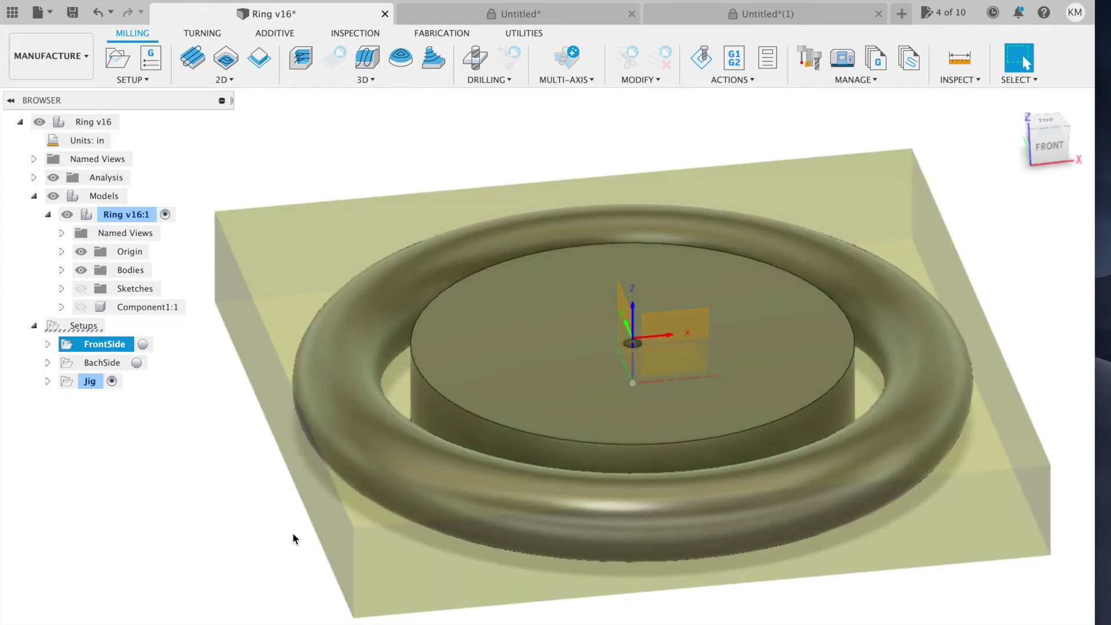
shift+scroll(270, 521, down, 3)
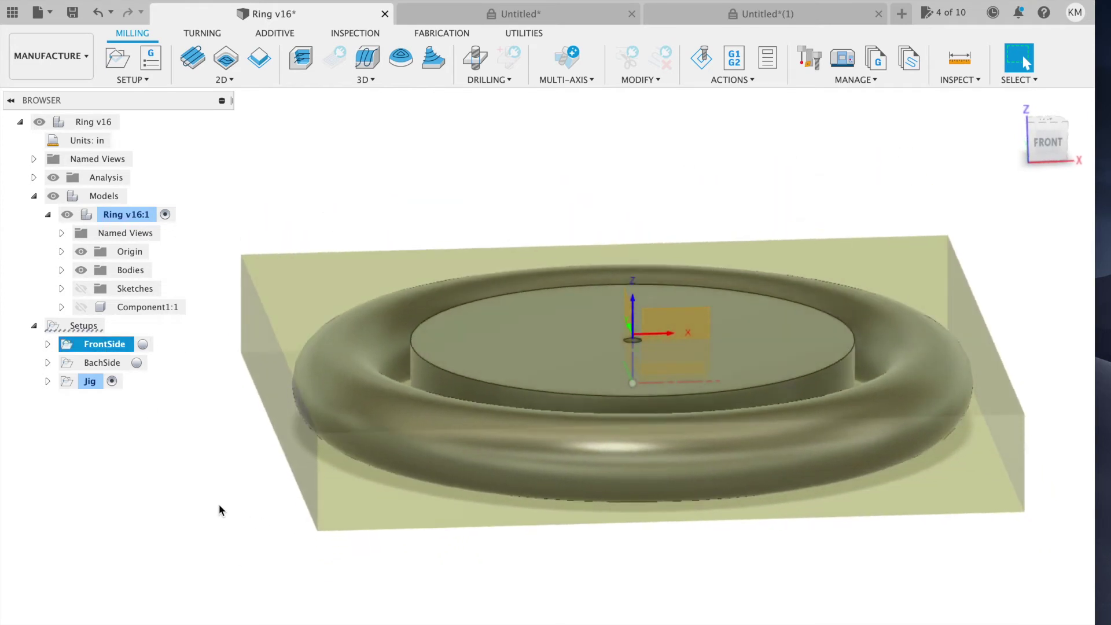
shift+scroll(219, 505, up, 3)
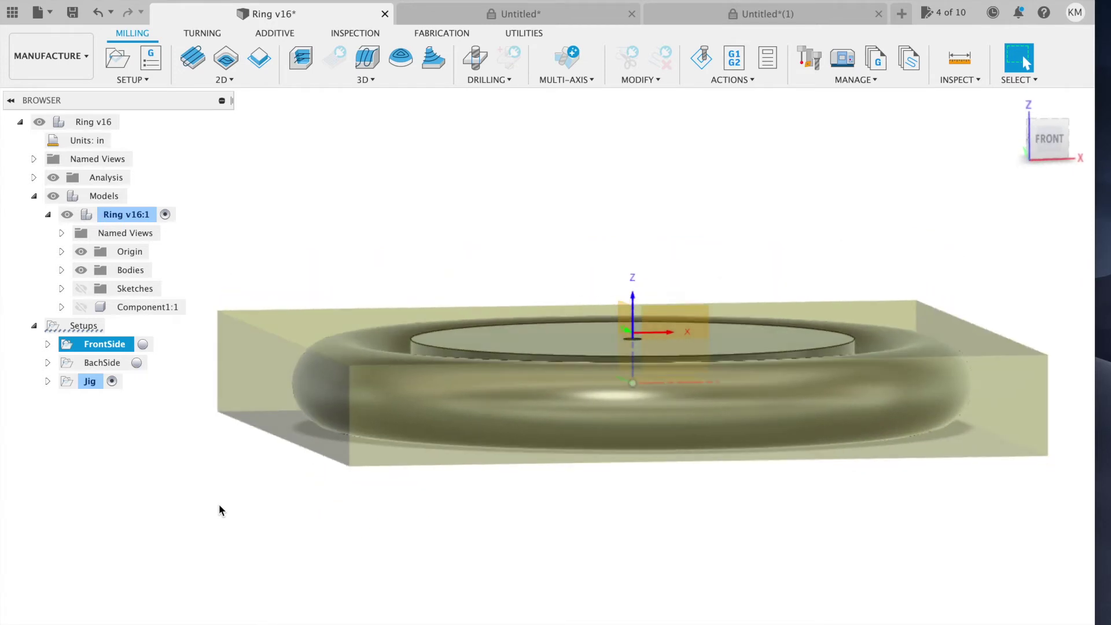
scroll(219, 505, up, 3)
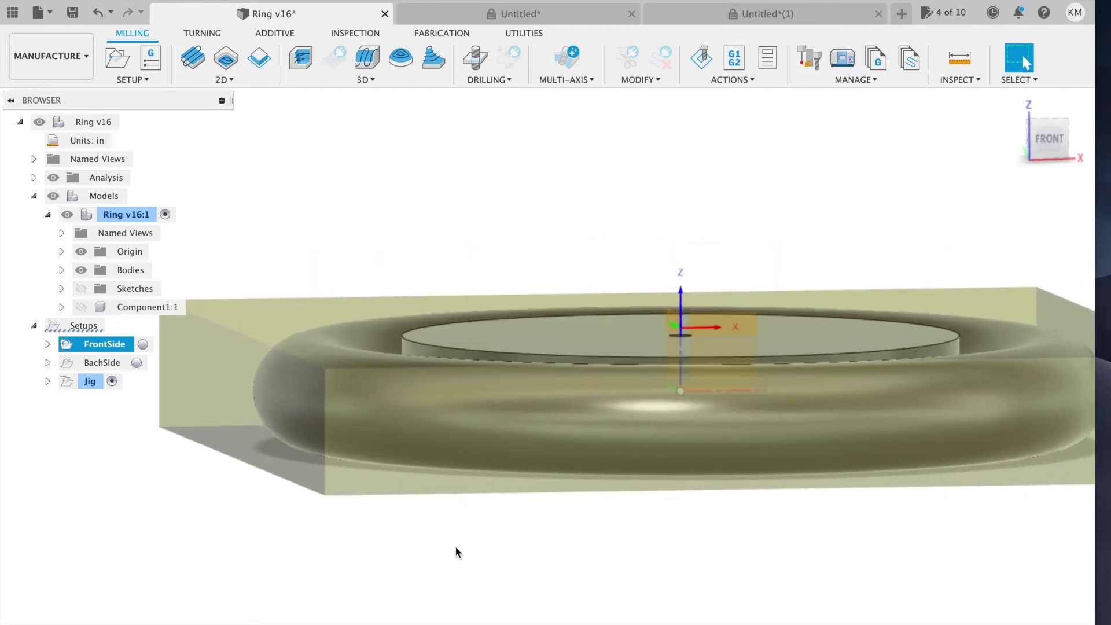
shift+scroll(476, 550, down, 5)
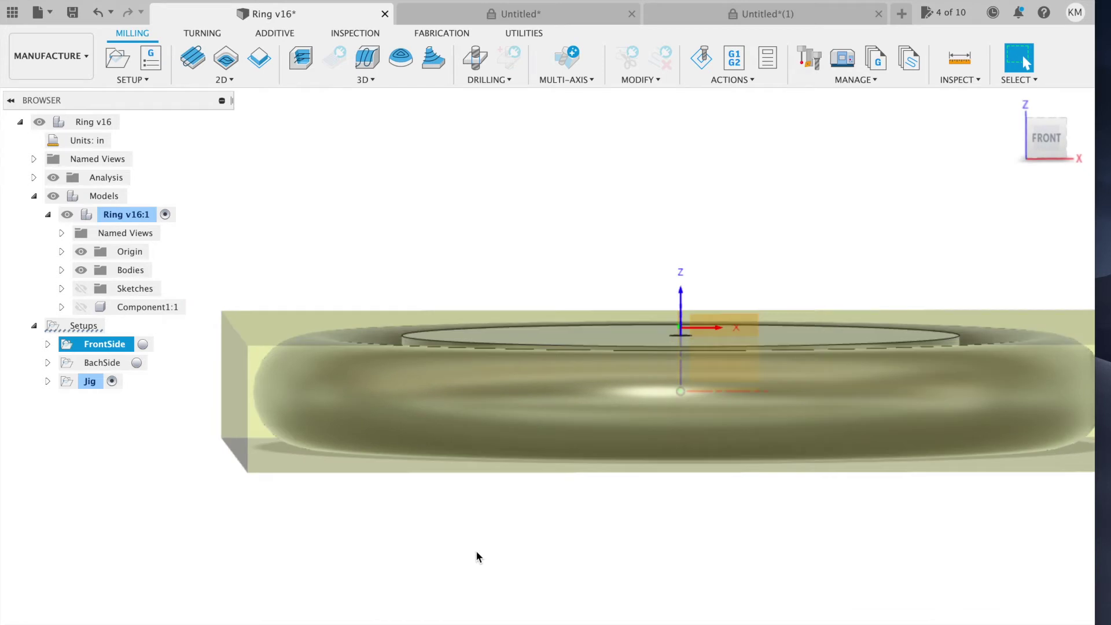
scroll(477, 551, down, 4)
shift+scroll(476, 551, down, 3)
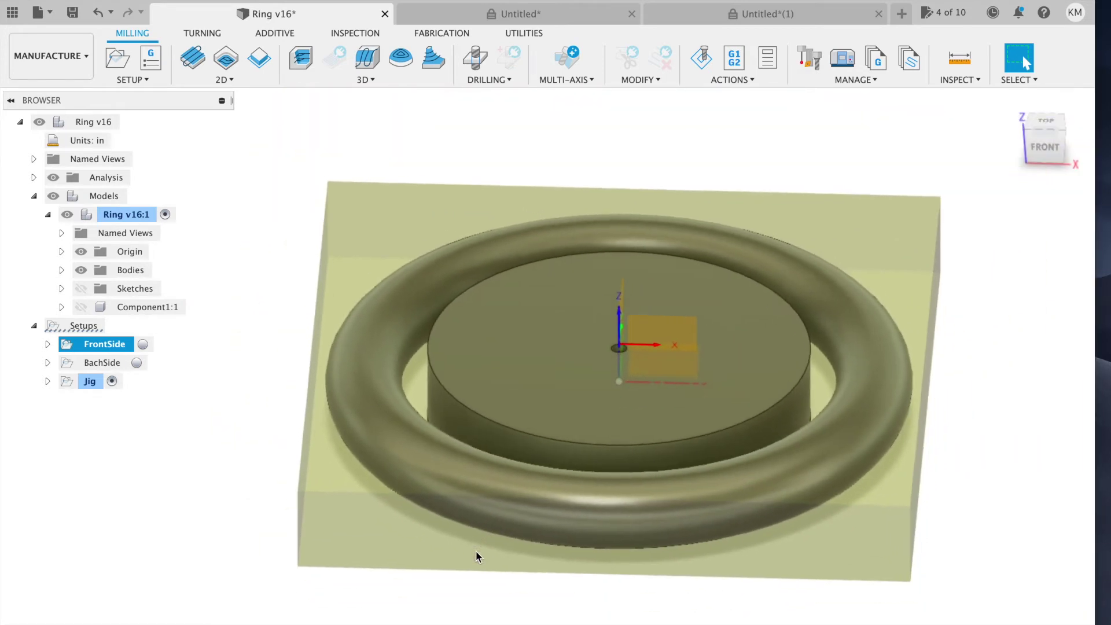
shift+scroll(475, 550, down, 3)
shift+scroll(475, 551, up, 8)
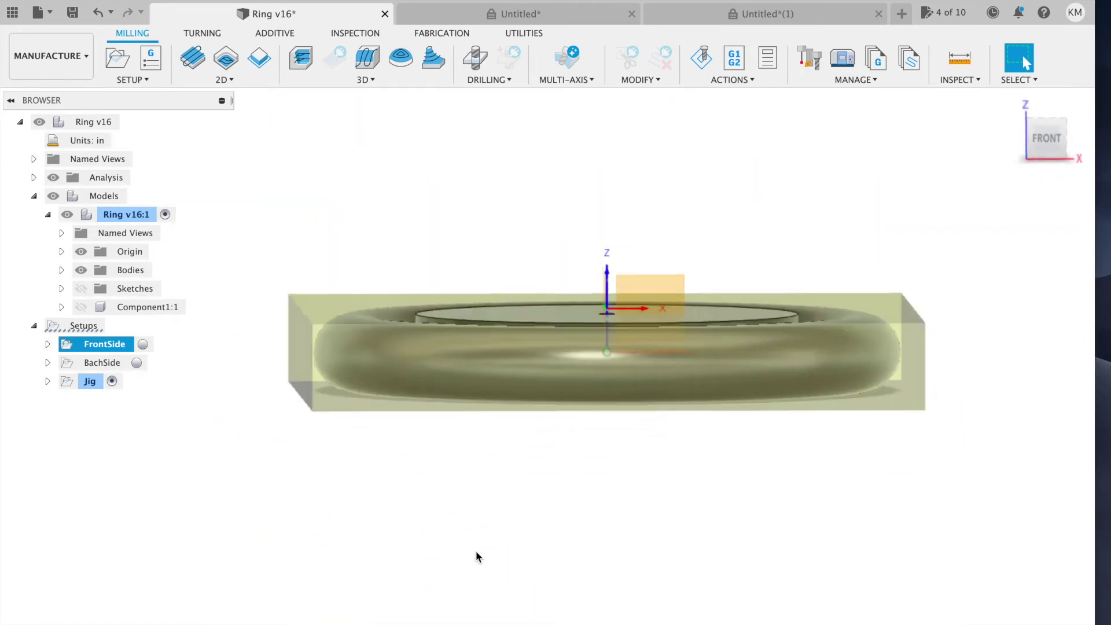
shift+scroll(476, 550, down, 4)
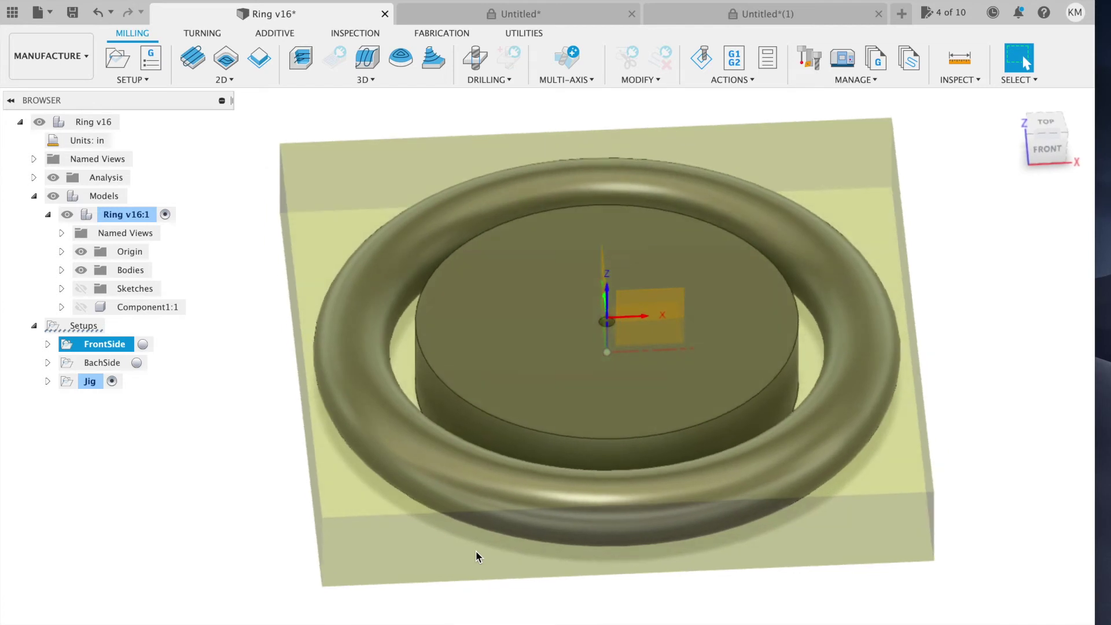
scroll(475, 550, up, 2)
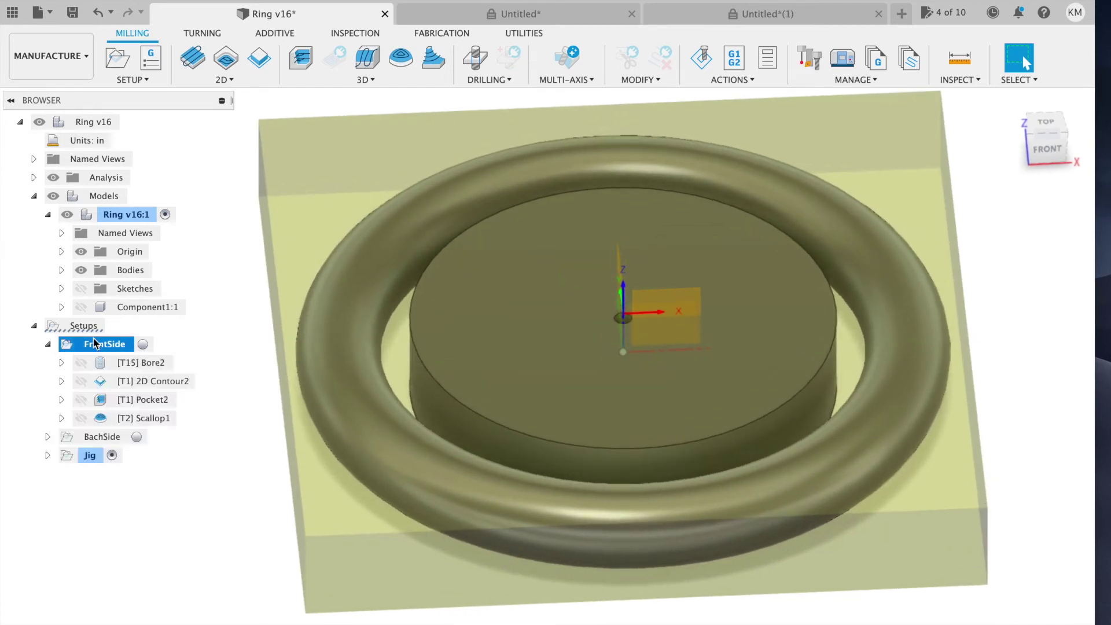
Review the Bore2 toolpath at the center hole, examining its depth at the underside of the stock
click(160, 363)
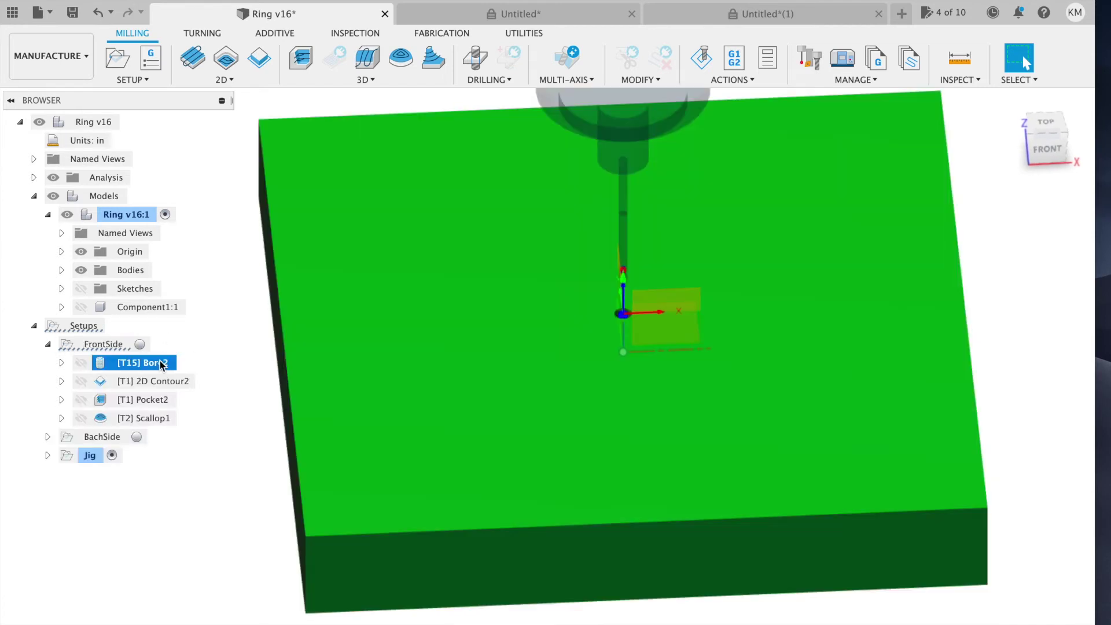
scroll(724, 345, up, 4)
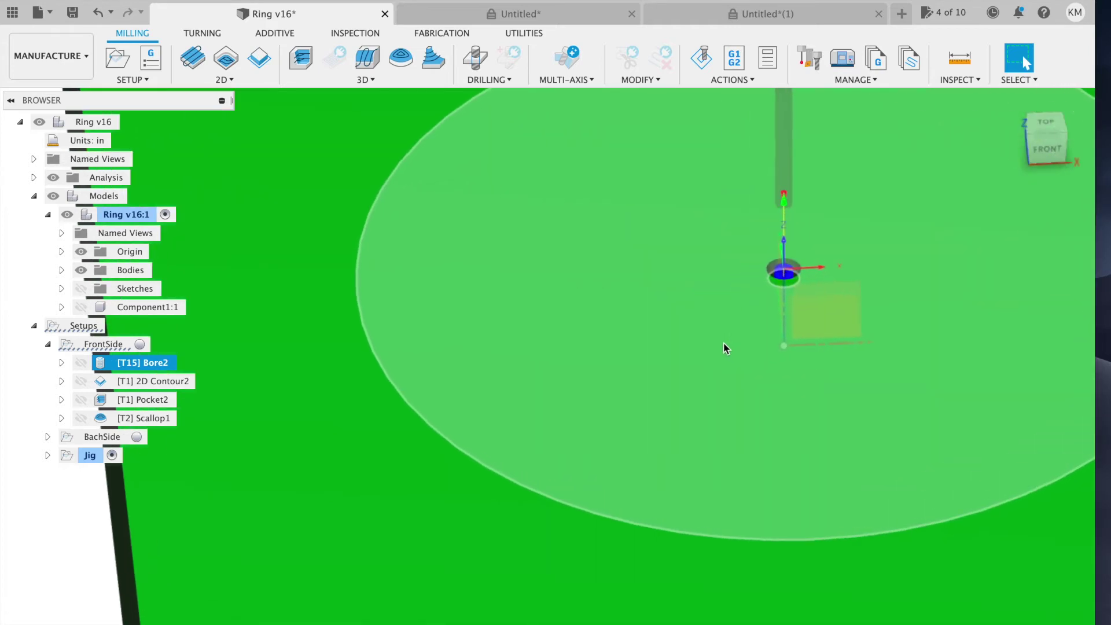
scroll(724, 347, down, 6)
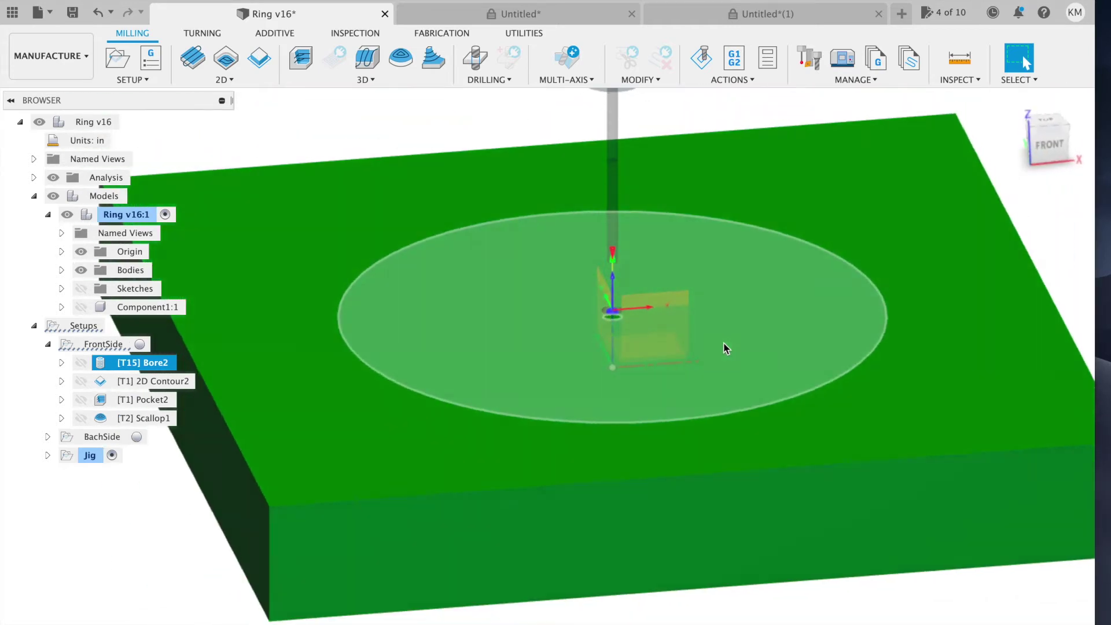
shift+scroll(724, 348, down, 5)
scroll(724, 348, up, 3)
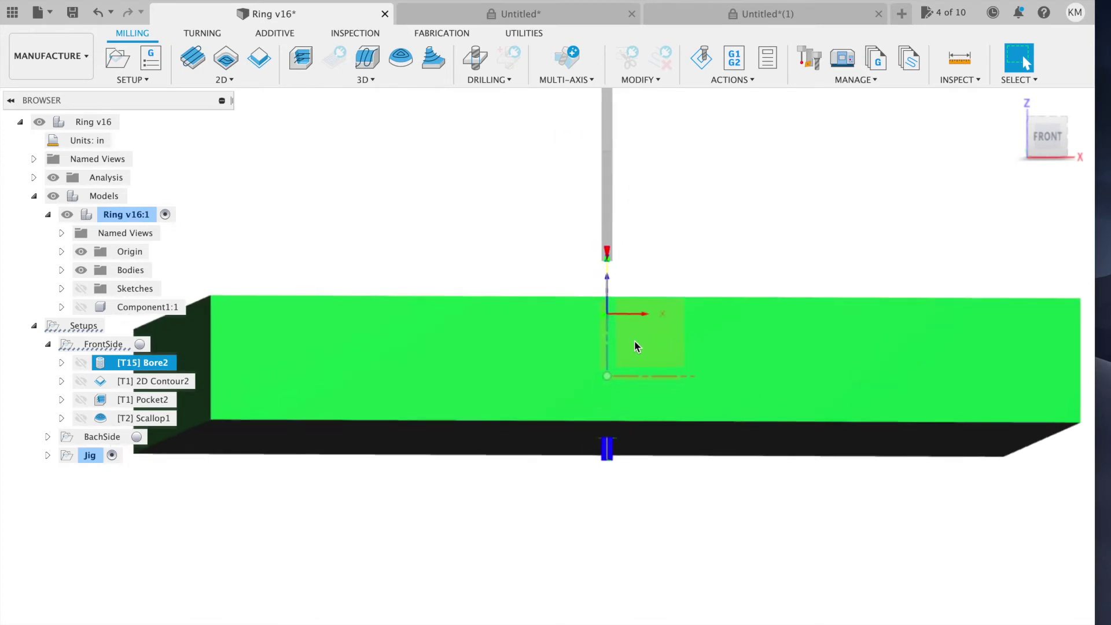
scroll(686, 520, up, 5)
scroll(686, 520, right, 4)
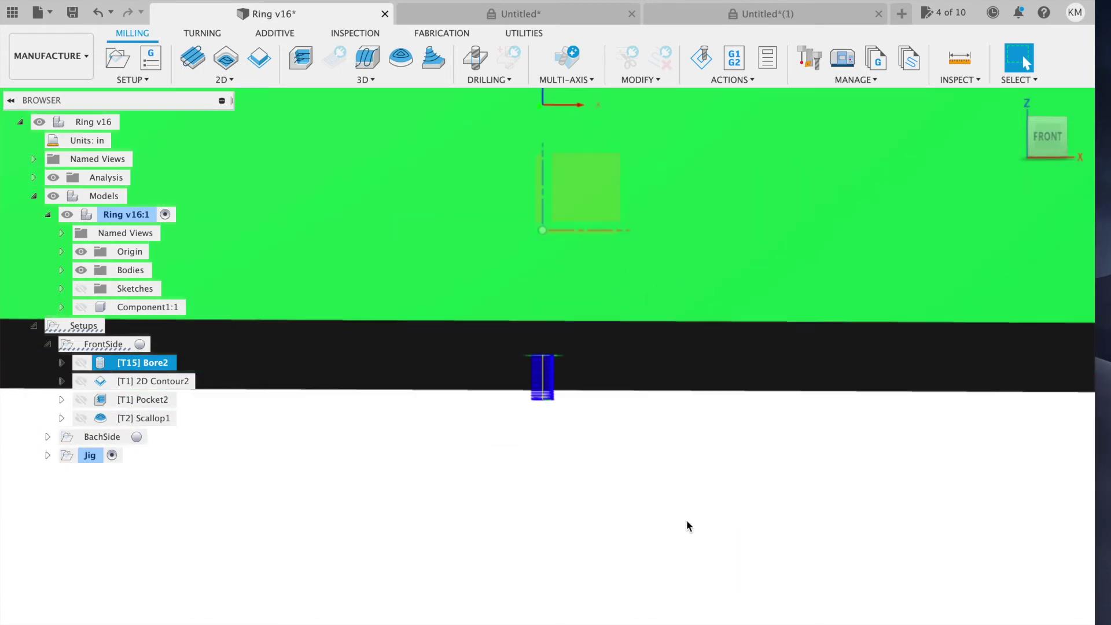
scroll(686, 520, up, 3)
scroll(686, 520, right, 1)
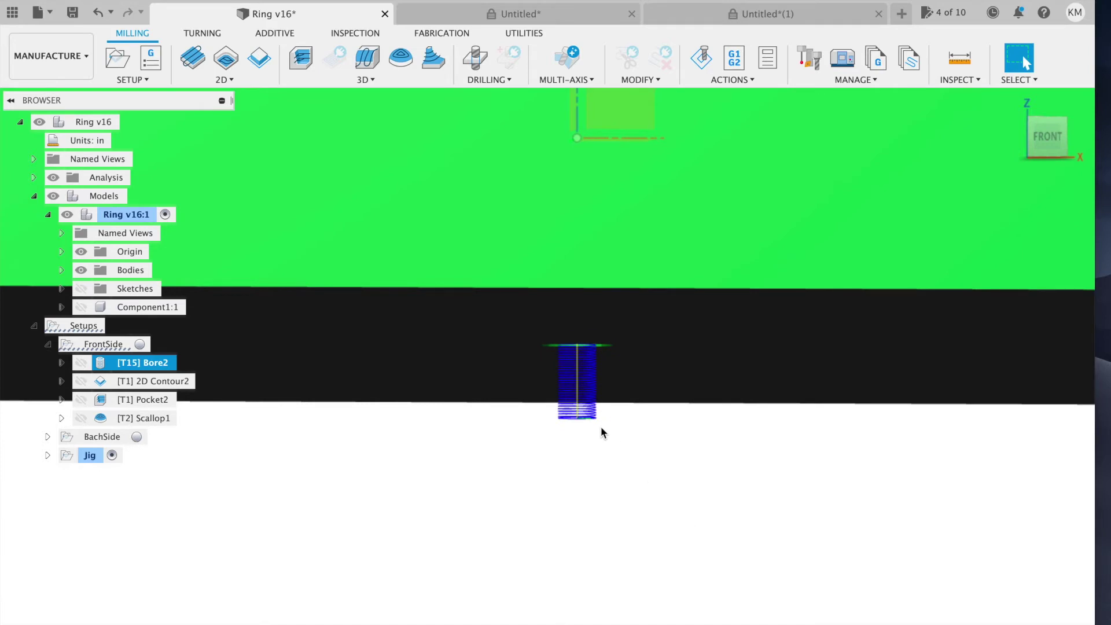
scroll(649, 461, down, 10)
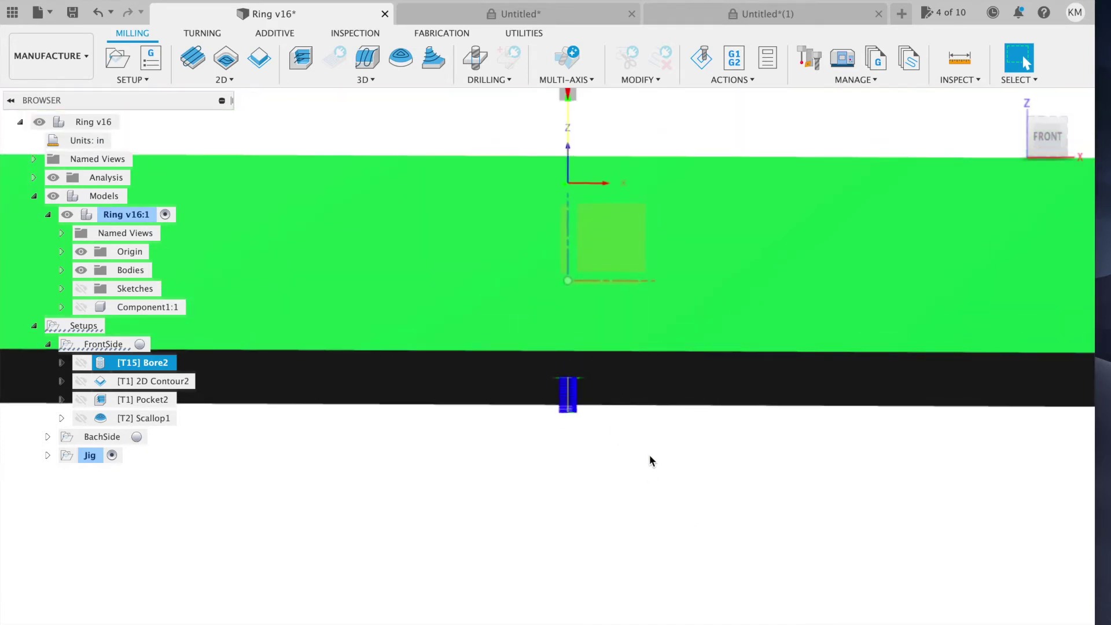
shift+scroll(650, 456, up, 5)
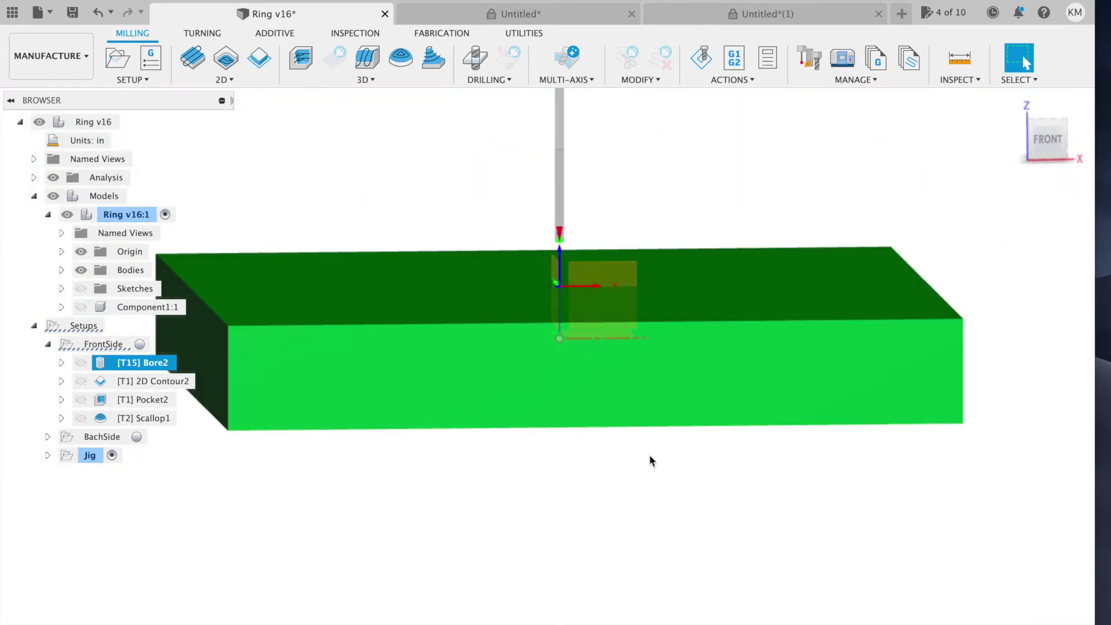
shift+scroll(650, 456, left, 3)
shift+scroll(650, 456, up, 4)
shift+scroll(650, 456, right, 4)
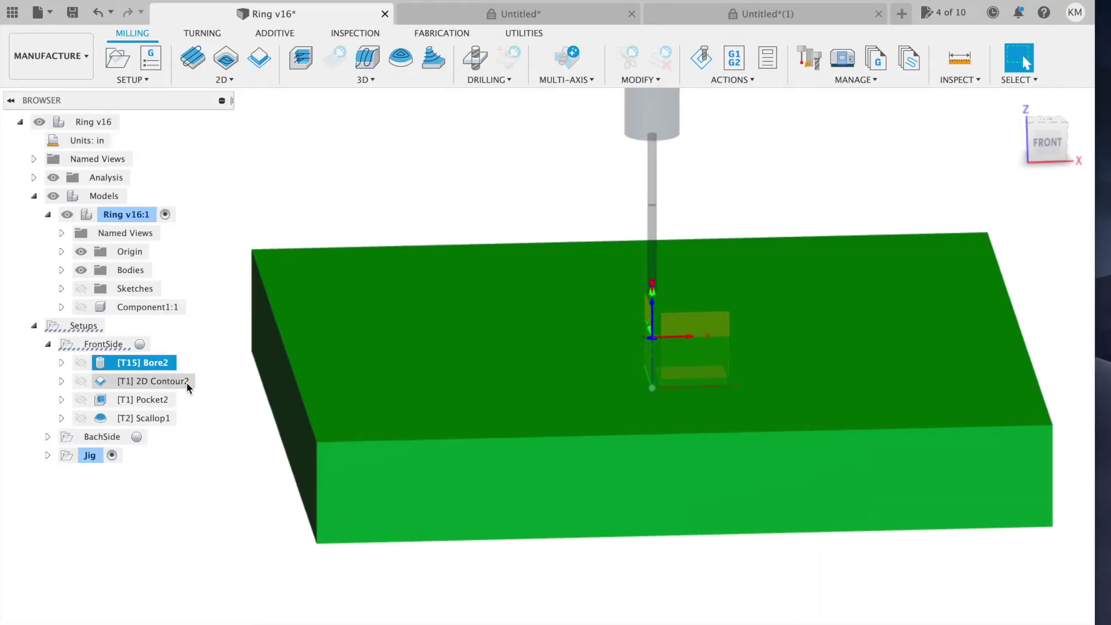
Review the 2D Contour2 toolpath around the ring's outer edge and examine Pocket2's stepped roughing passes over the ring up close
click(184, 380)
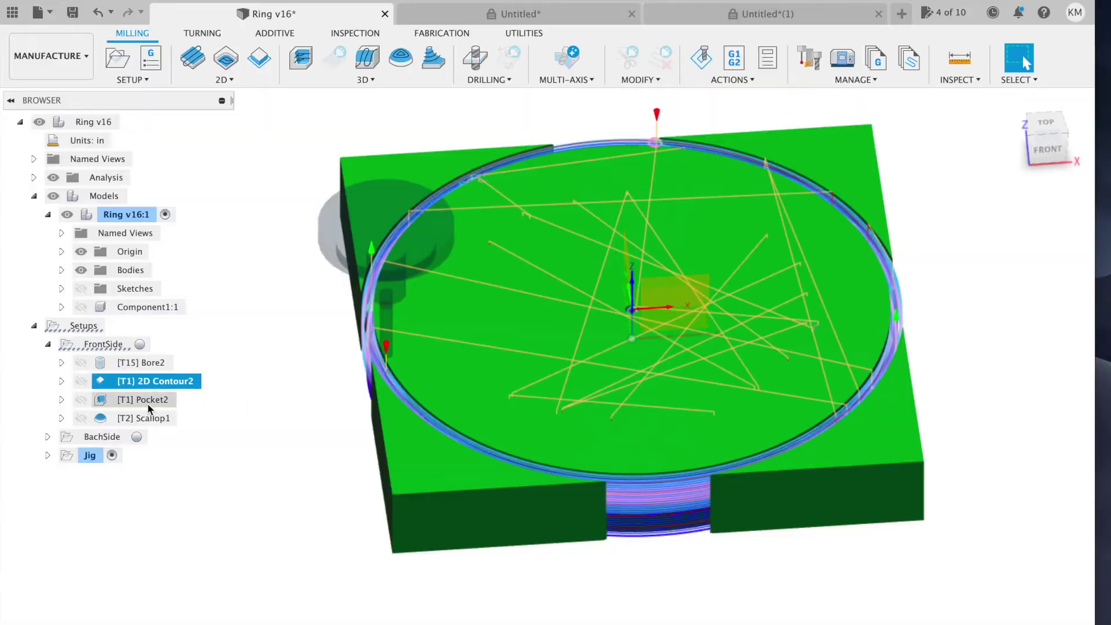
click(148, 399)
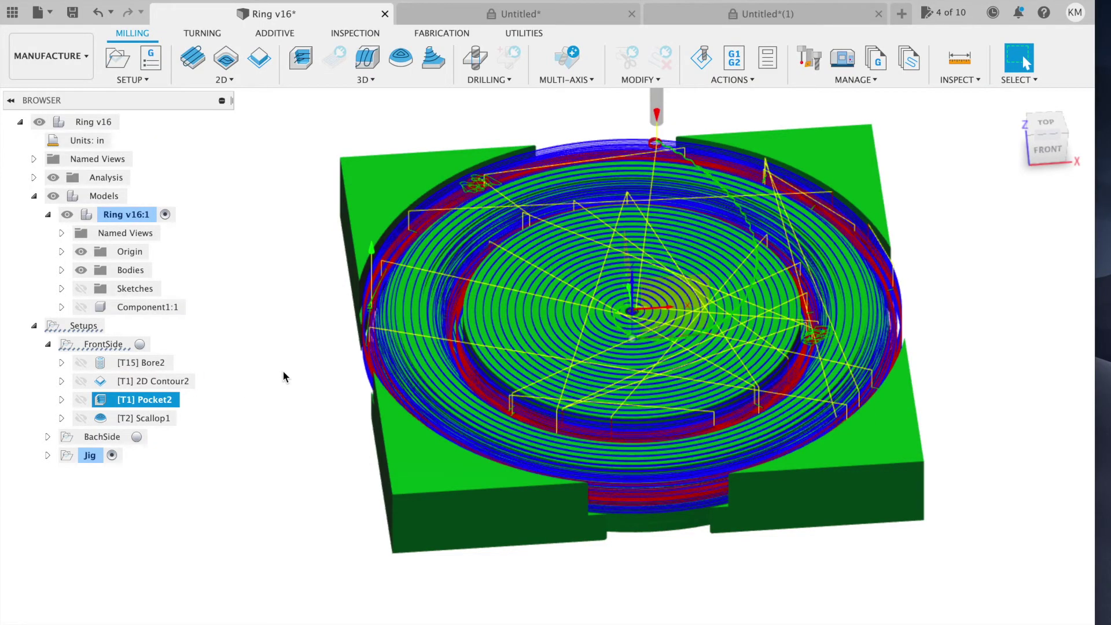
scroll(283, 370, up, 5)
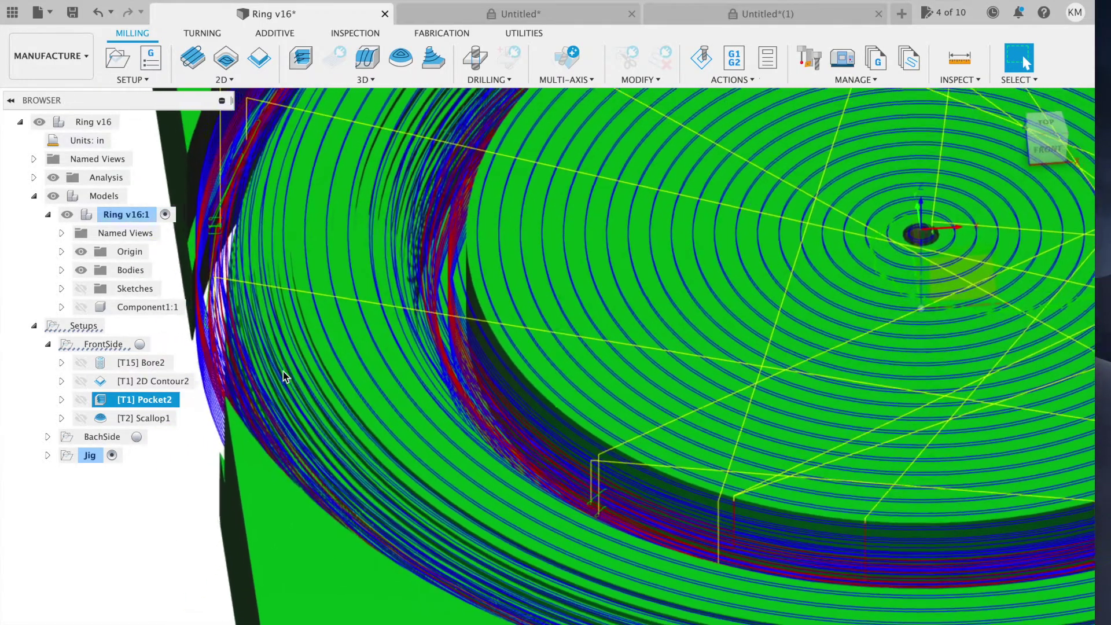
scroll(283, 370, down, 5)
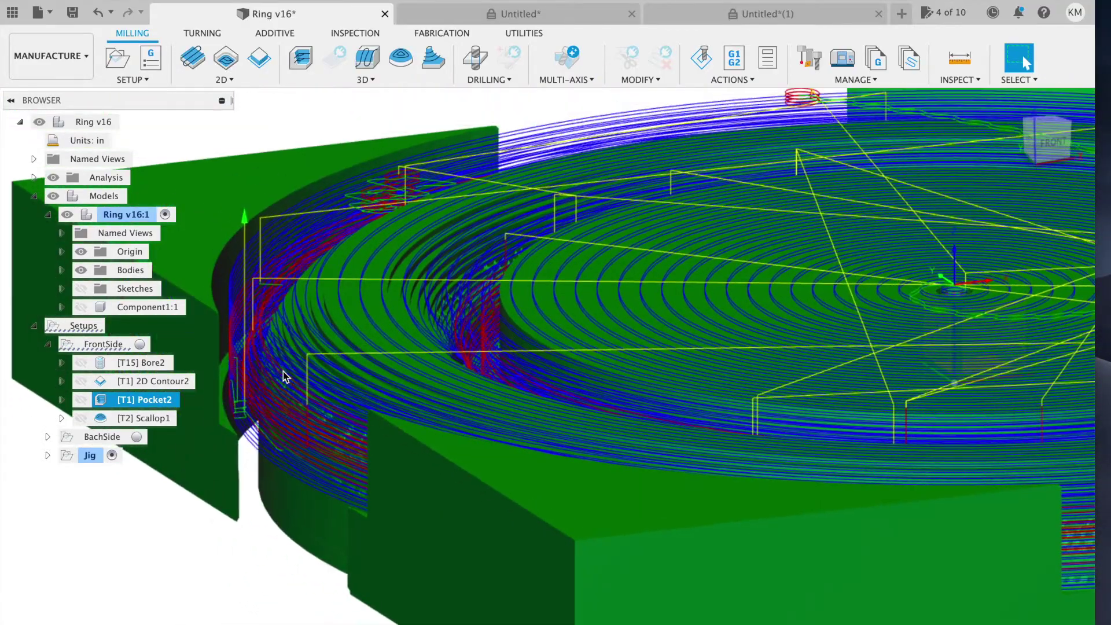
scroll(283, 371, up, 5)
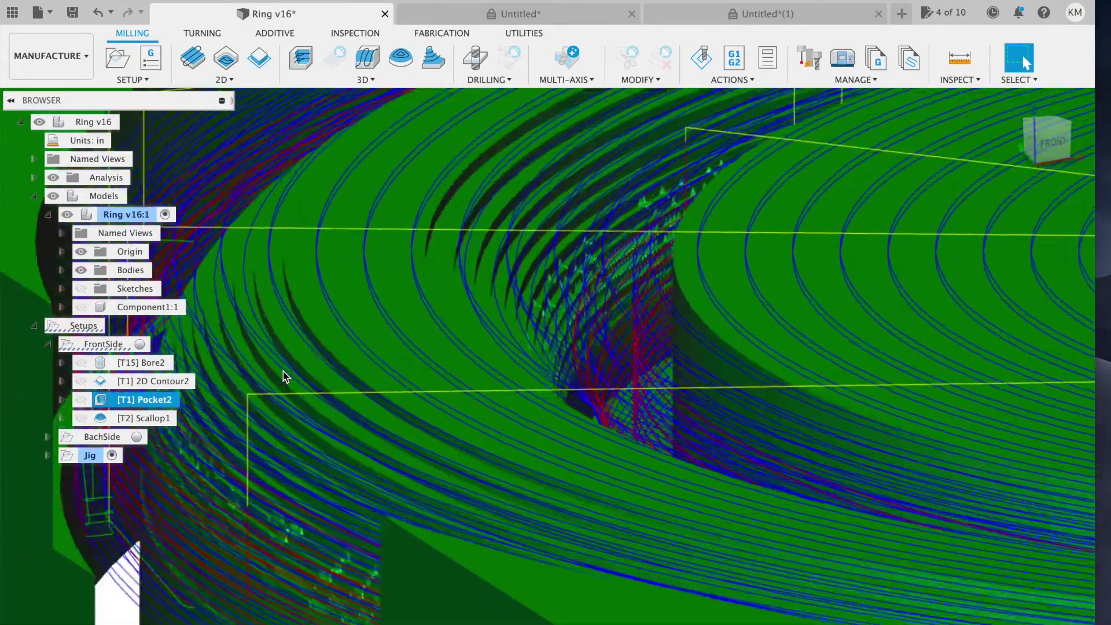
scroll(283, 371, down, 3)
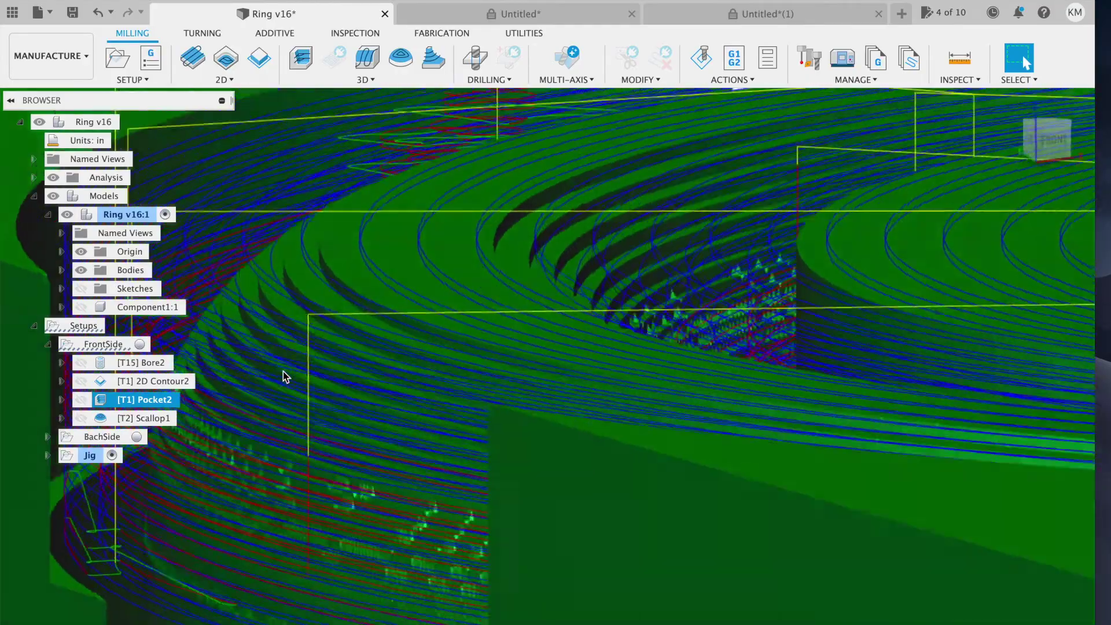
scroll(283, 371, down, 3)
scroll(283, 370, up, 3)
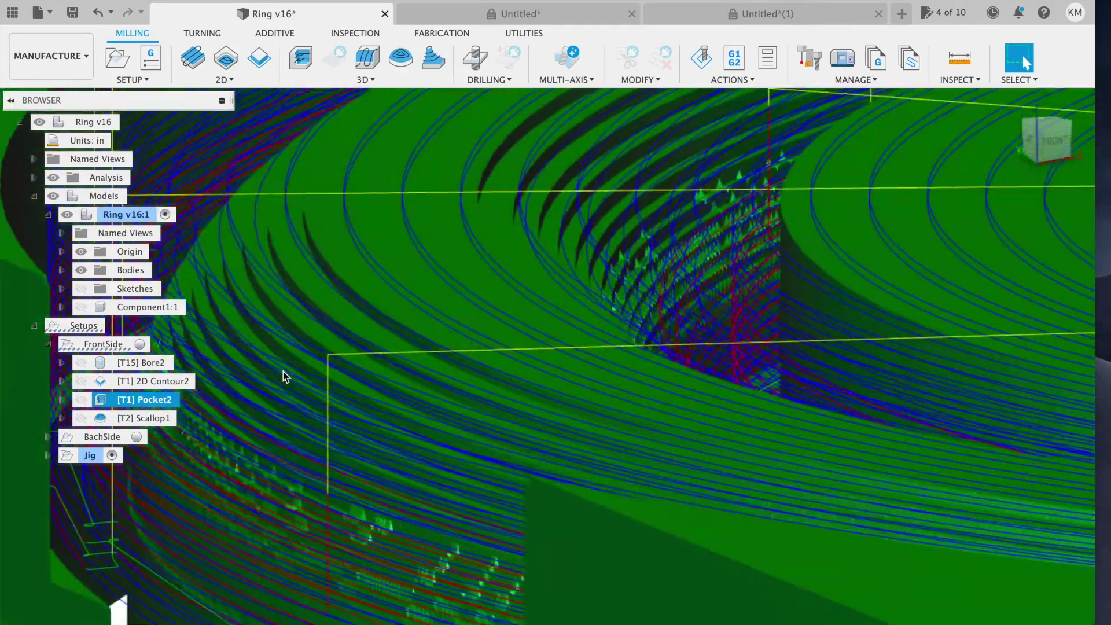
scroll(282, 370, down, 5)
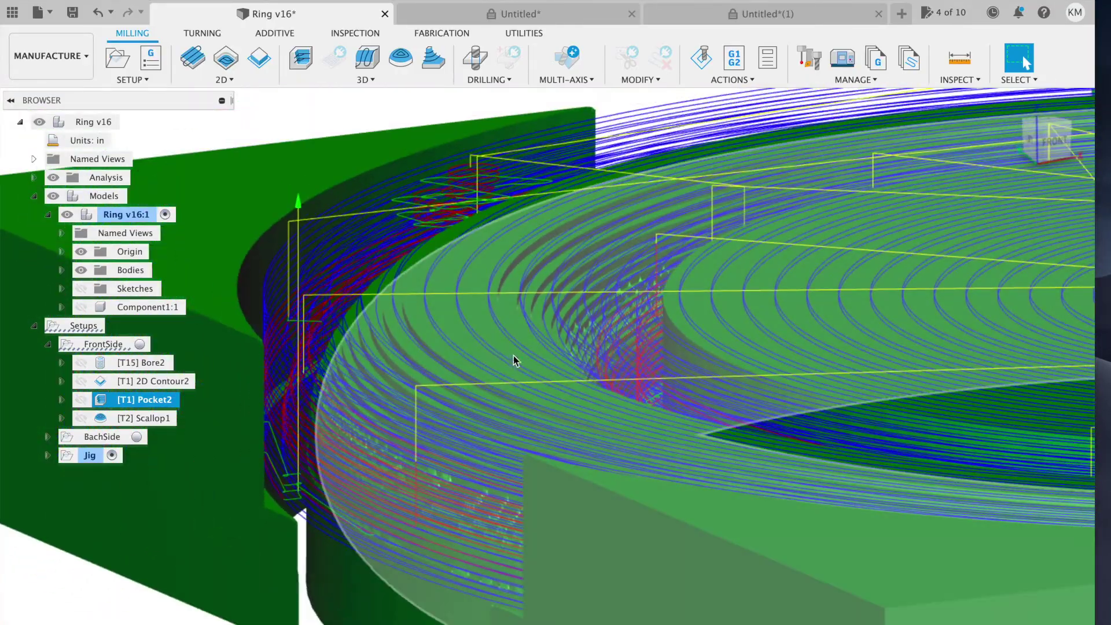
Examine the Pocket2 toolpath across the center disc and the gap between disc and ring from several angles
scroll(565, 363, up, 5)
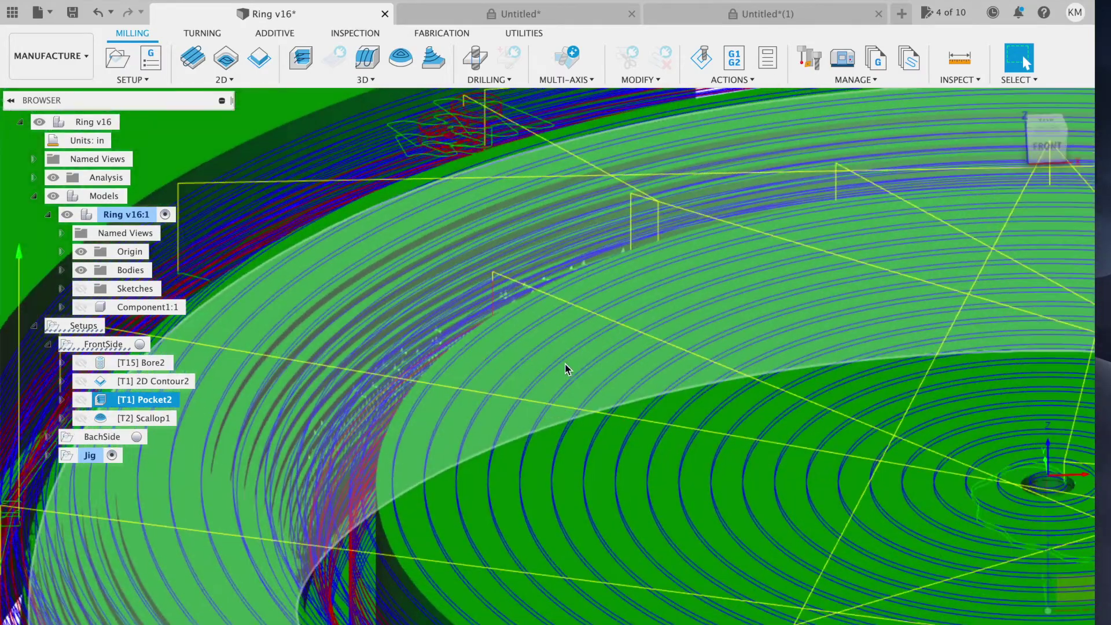
scroll(565, 364, down, 5)
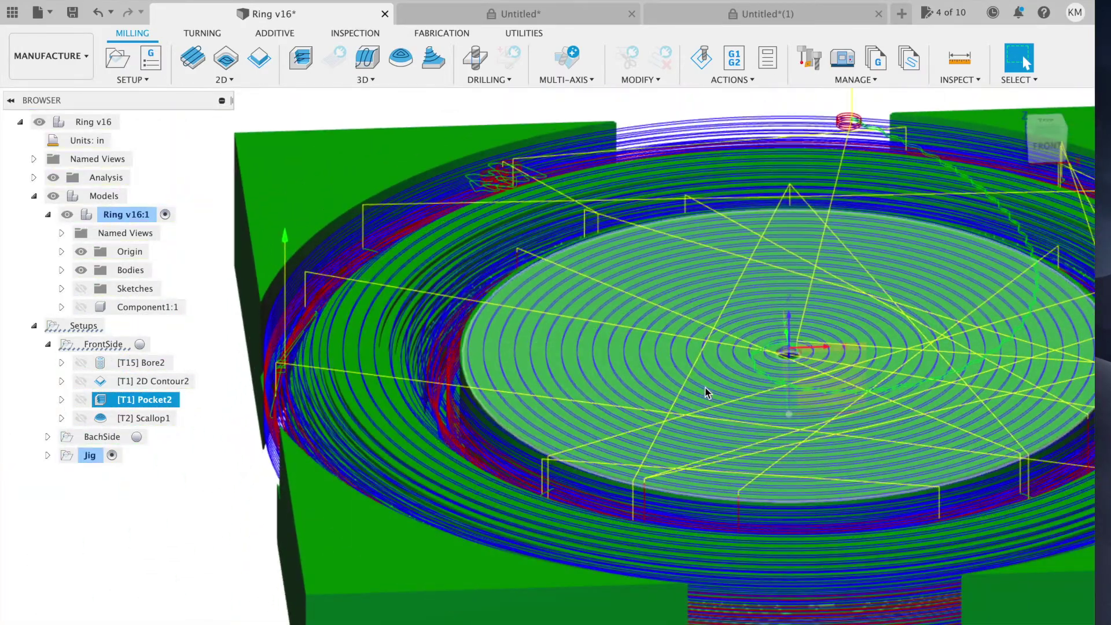
scroll(655, 359, down, 3)
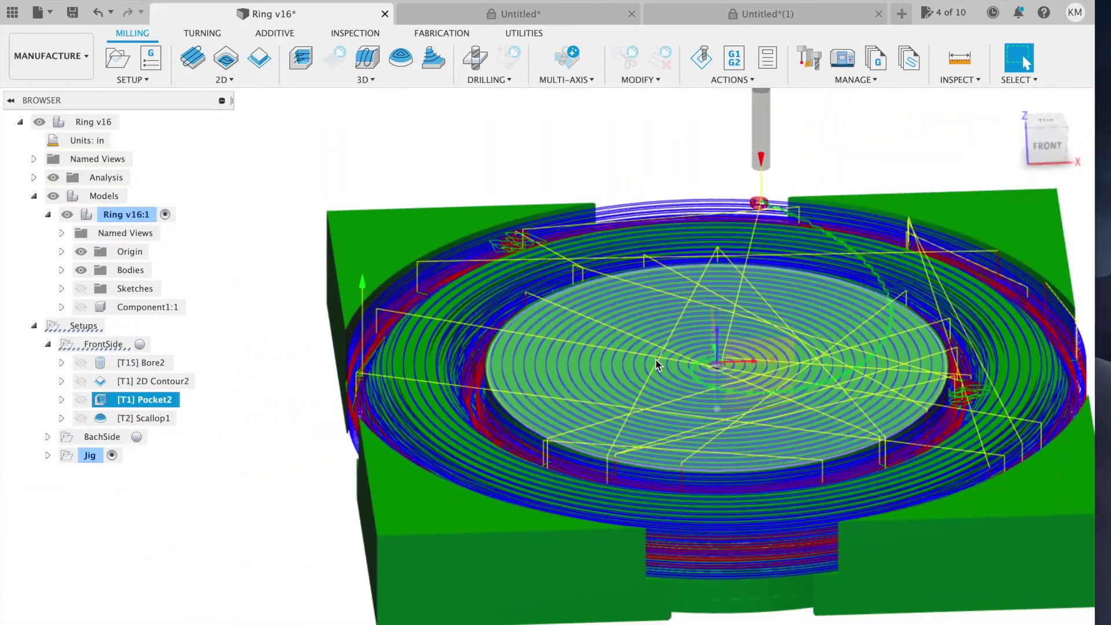
shift+scroll(655, 359, up, 5)
shift+scroll(655, 365, up, 1)
shift+scroll(656, 365, down, 5)
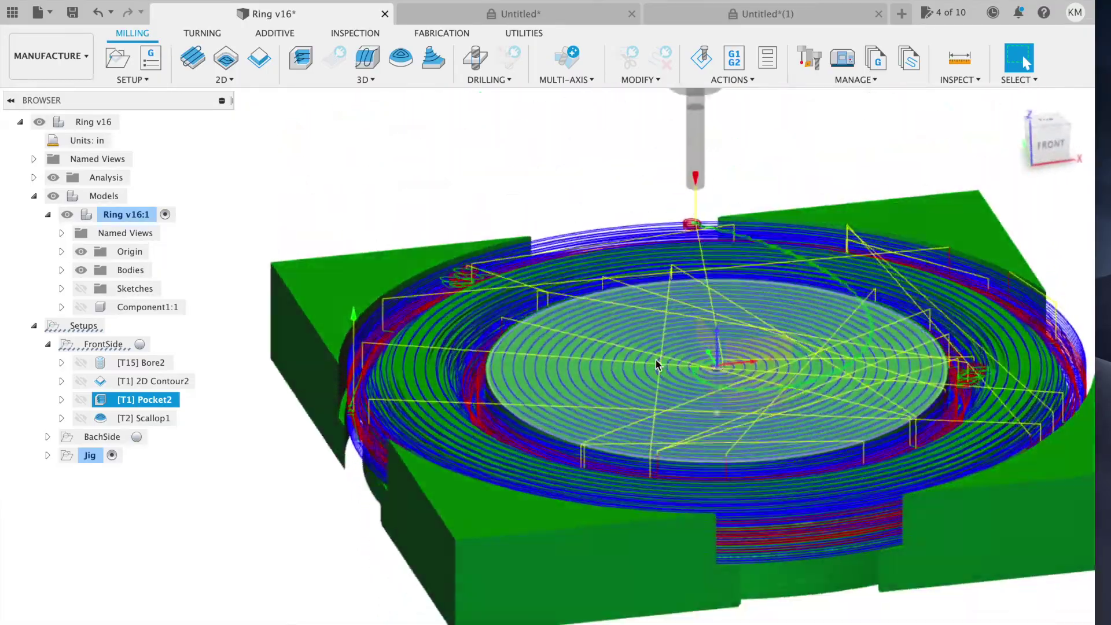
scroll(656, 360, down, 3)
scroll(656, 360, up, 5)
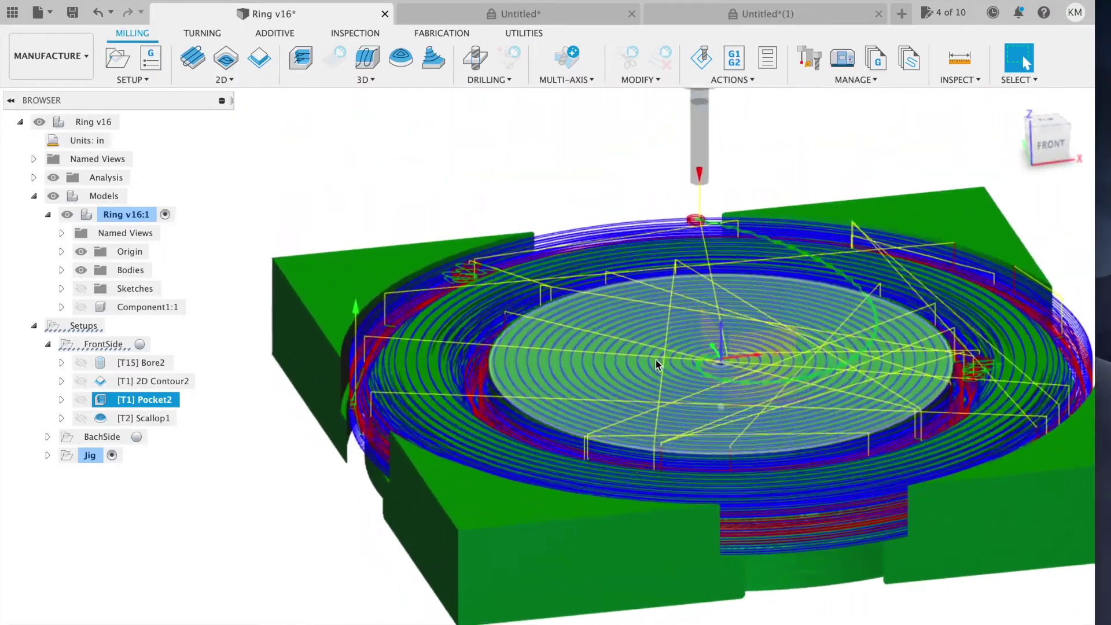
scroll(648, 360, left, 2)
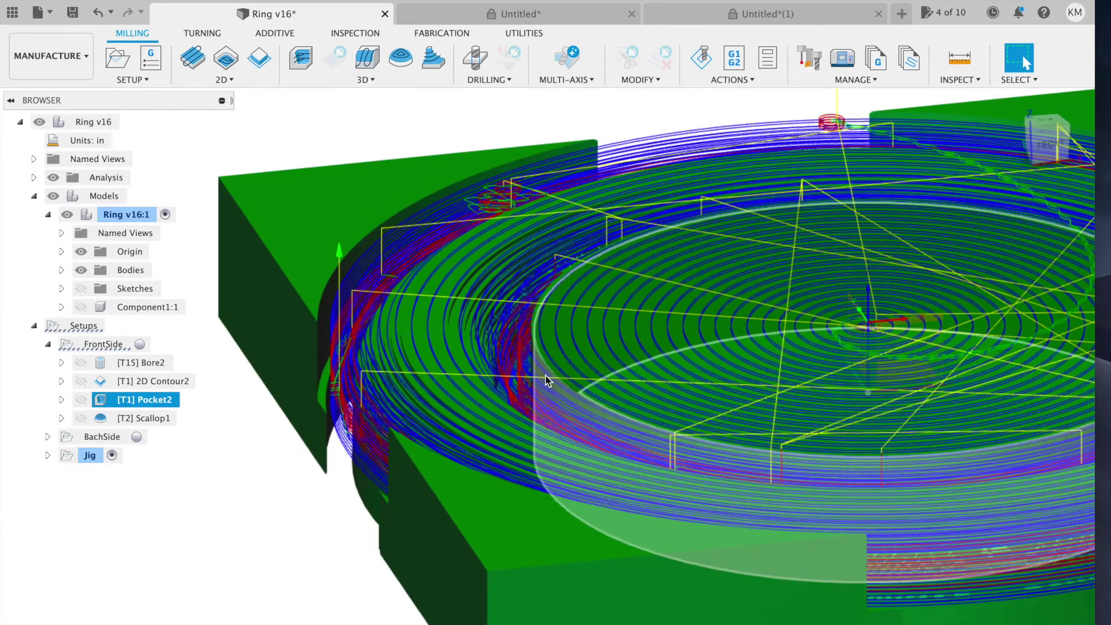
scroll(552, 369, up, 2)
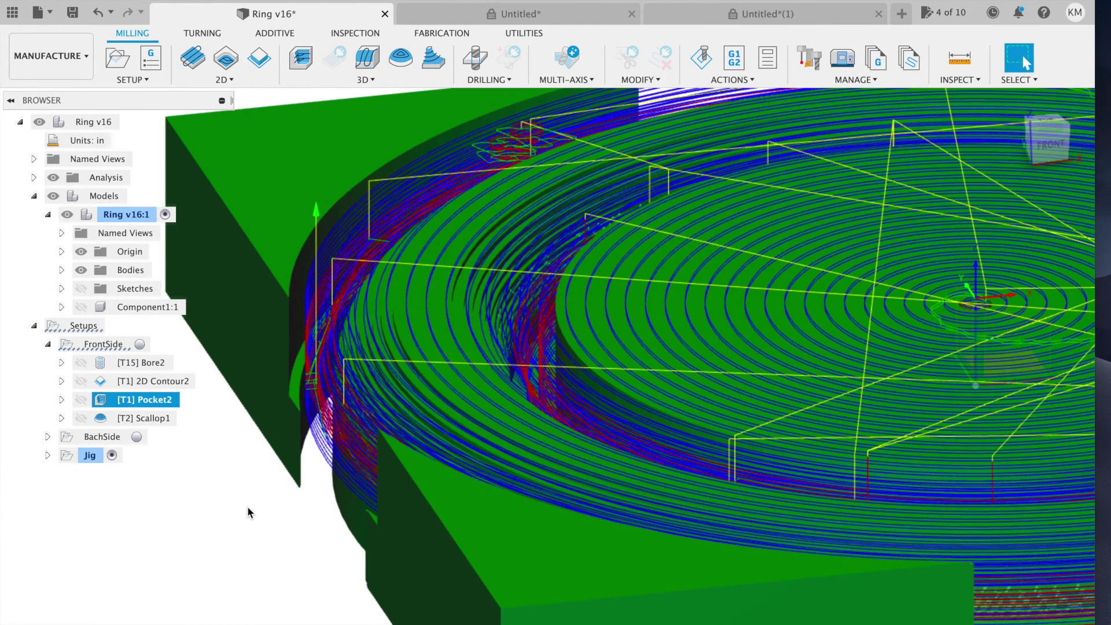
Review the FrontSide setup's Scallop1 finishing result over the ring and center disc from above and from a low angle
scroll(247, 507, down, 4)
scroll(248, 507, right, 2)
shift+scroll(248, 508, right, 2)
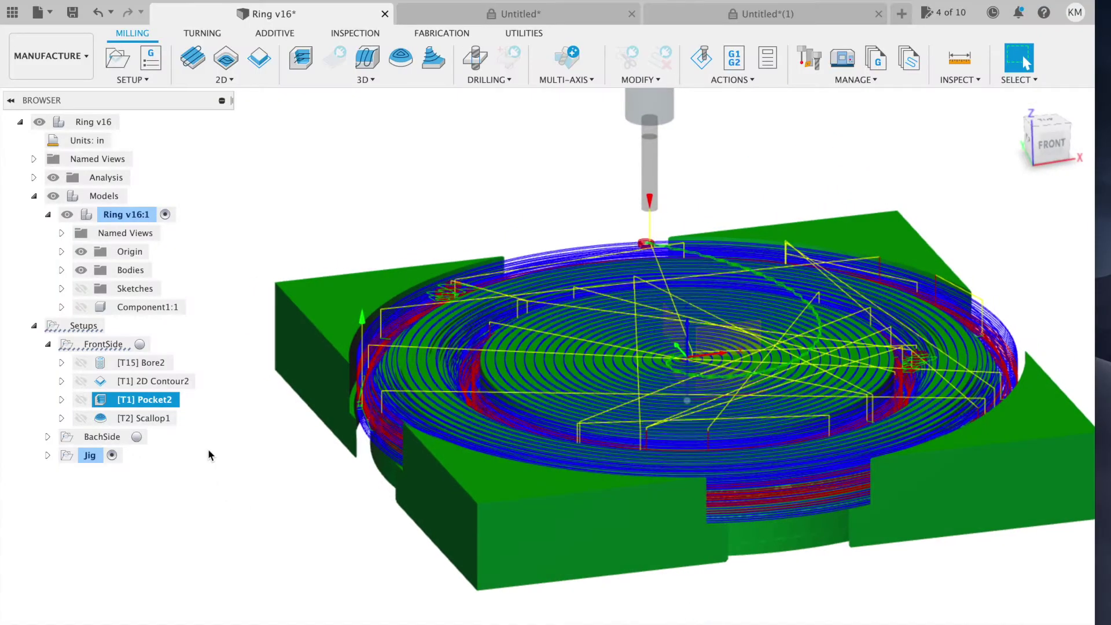
click(164, 418)
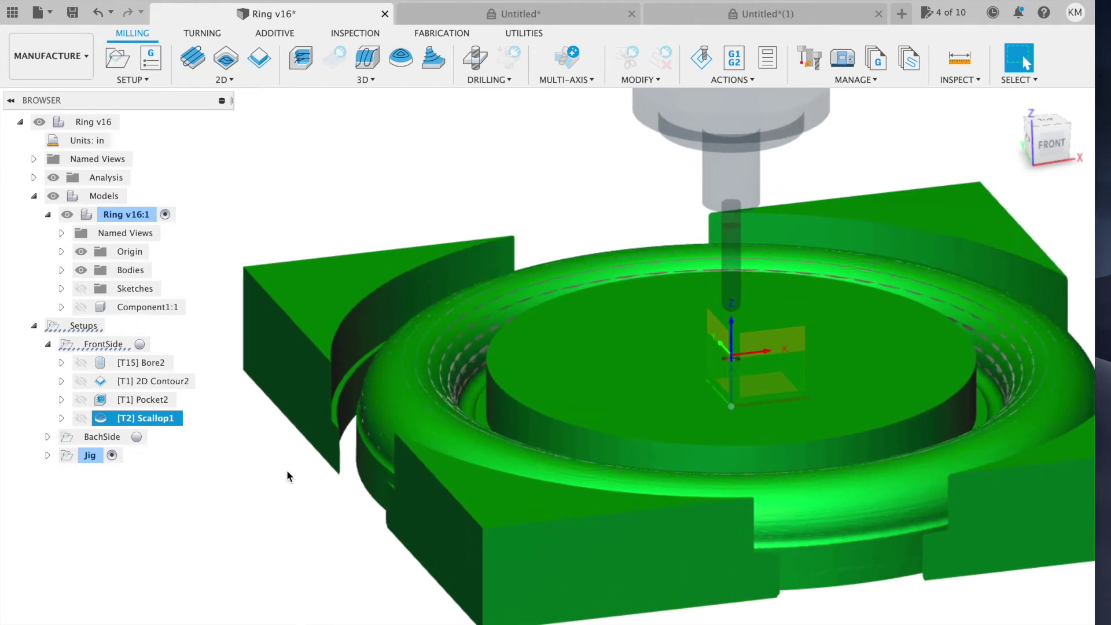
scroll(762, 392, up, 5)
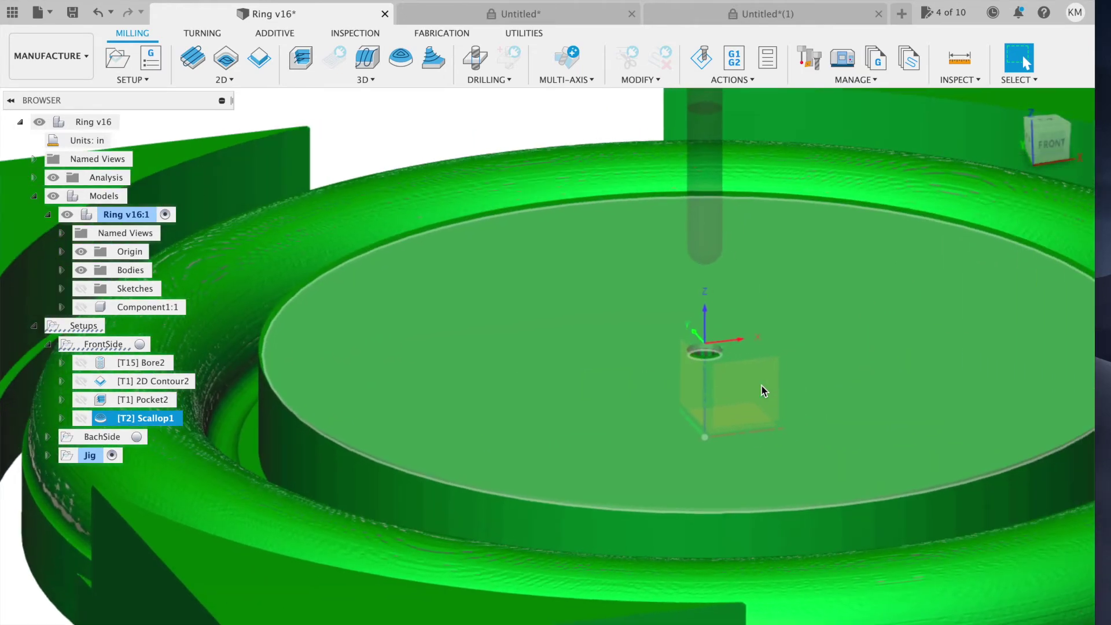
shift+scroll(762, 391, down, 5)
shift+scroll(762, 391, up, 3)
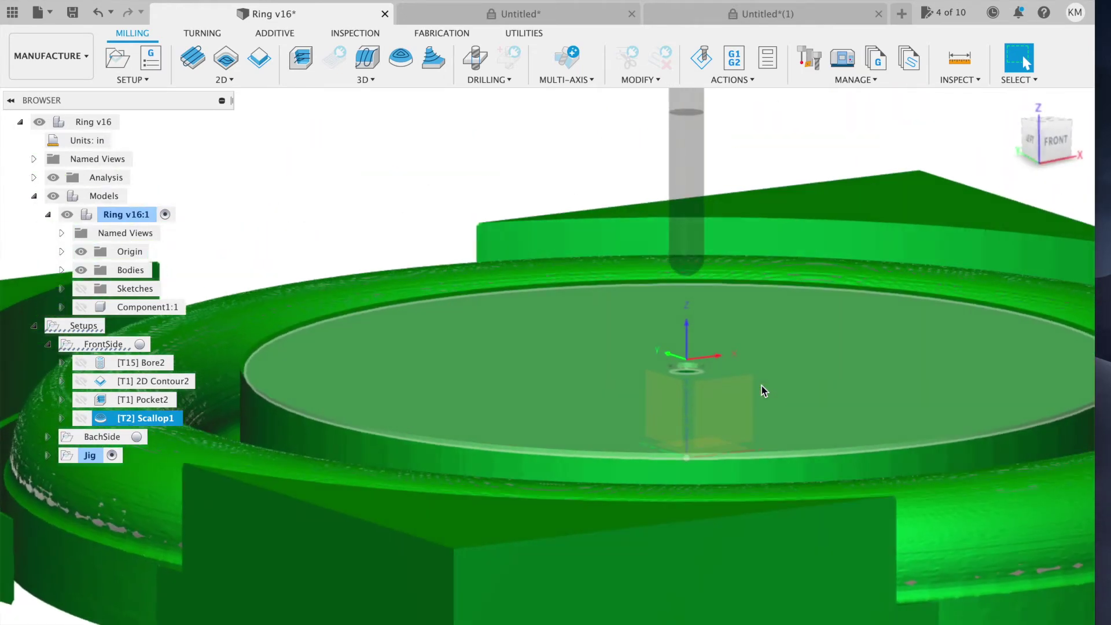
Examine Scallop1's simulated surface finish up close along the ring's outer edge and in the gap beside the center disc
scroll(762, 391, left, 6)
scroll(761, 392, up, 4)
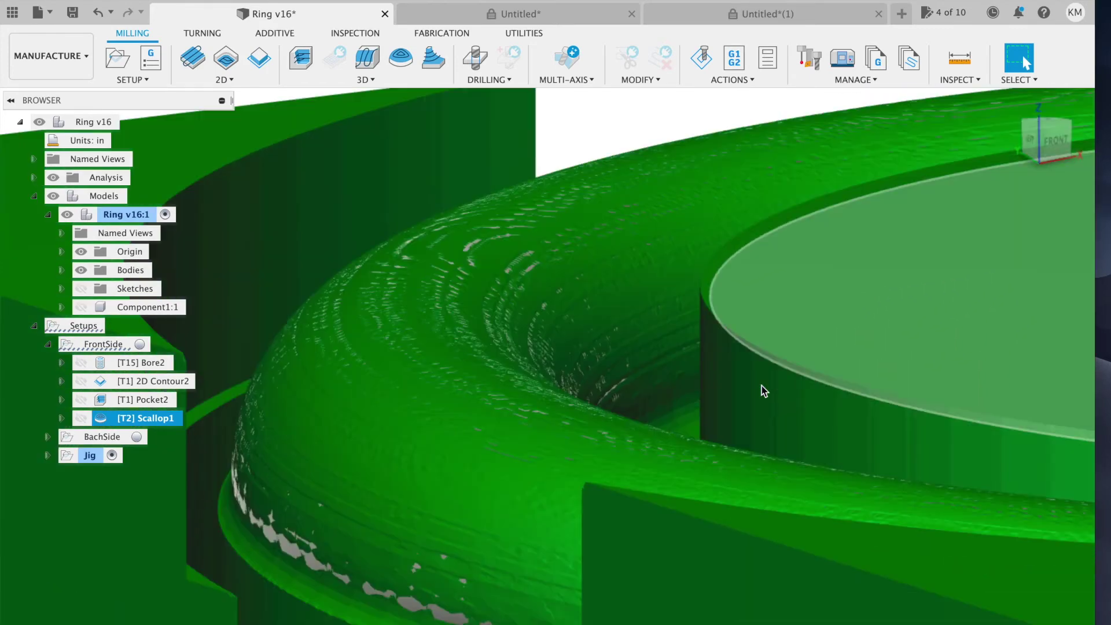
scroll(761, 391, down, 3)
scroll(468, 311, up, 3)
scroll(578, 304, up, 2)
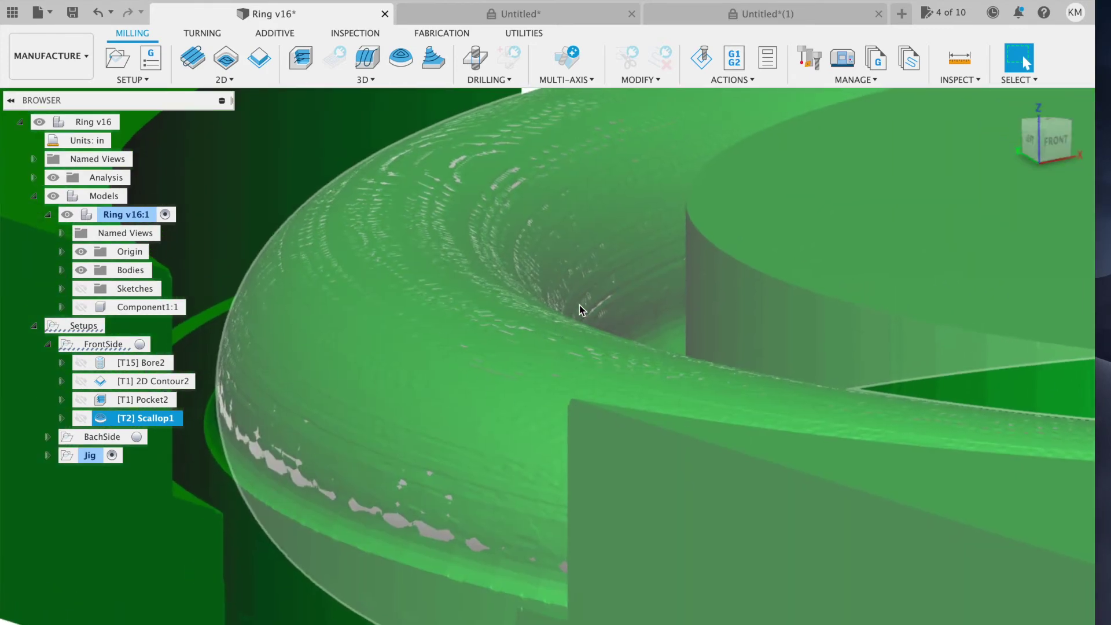
shift+scroll(783, 296, up, 5)
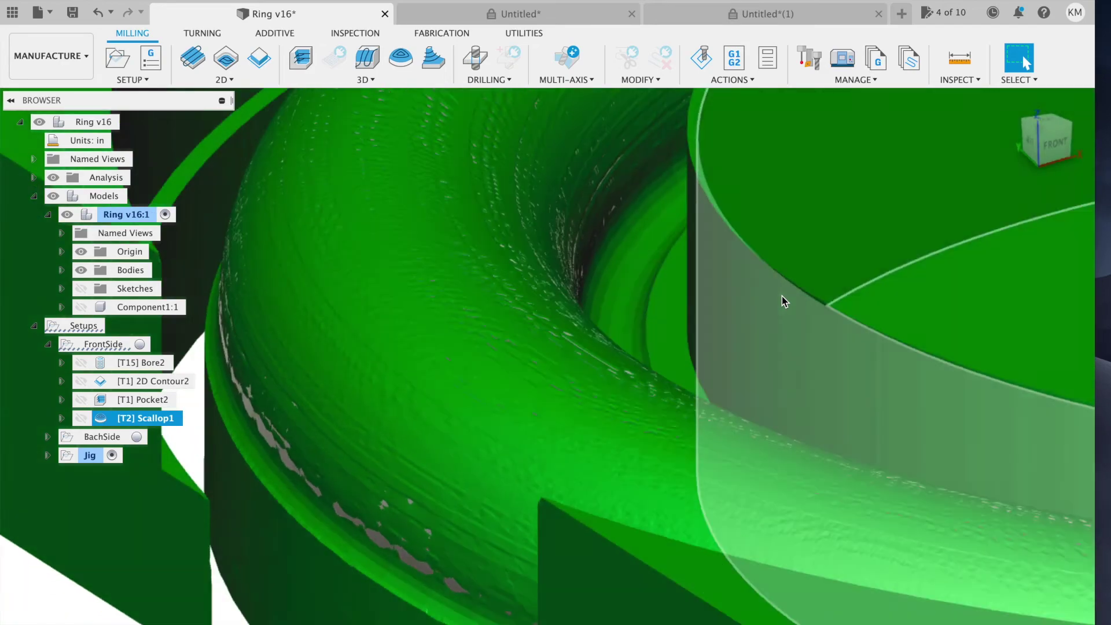
shift+scroll(783, 296, down, 3)
scroll(782, 296, down, 5)
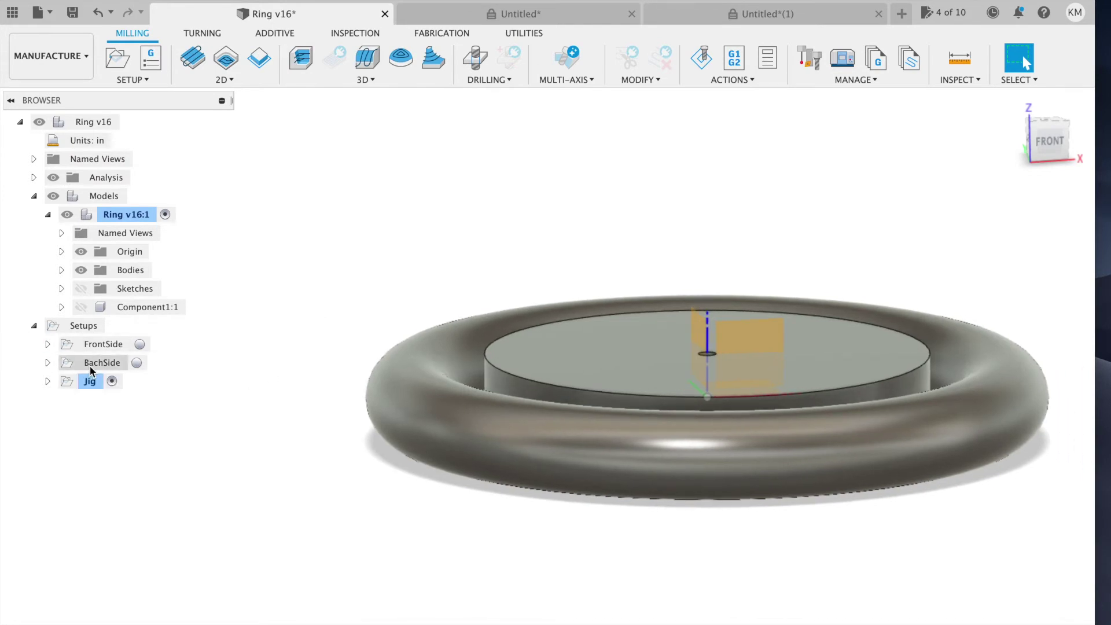
Inspect the BachSide setup's stock box and flipped coordinate origin from several sides
click(90, 365)
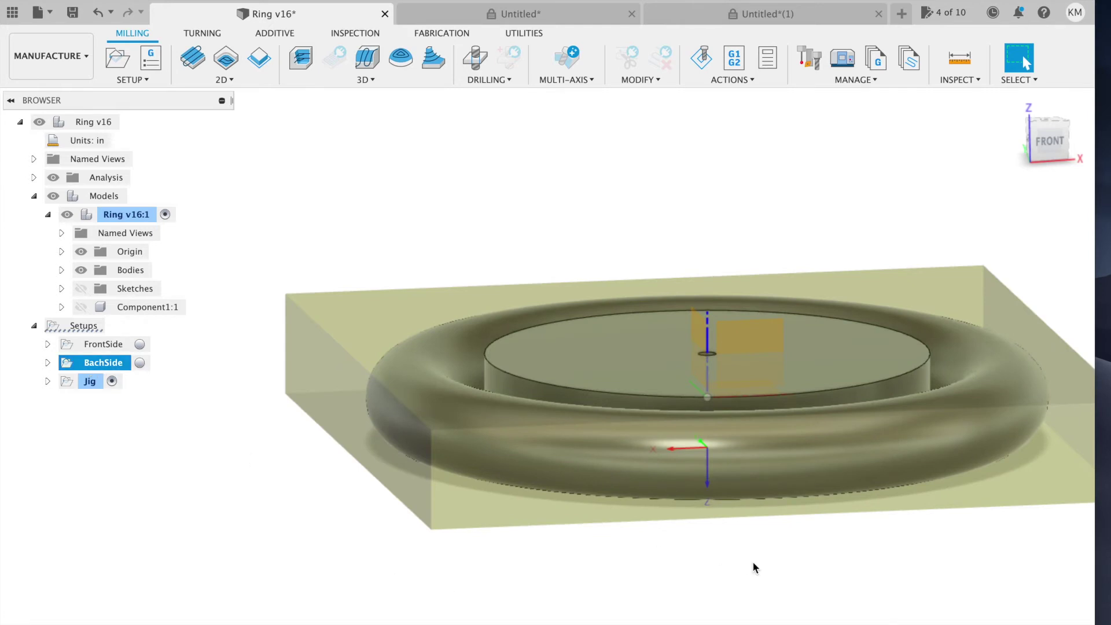
scroll(727, 519, up, 3)
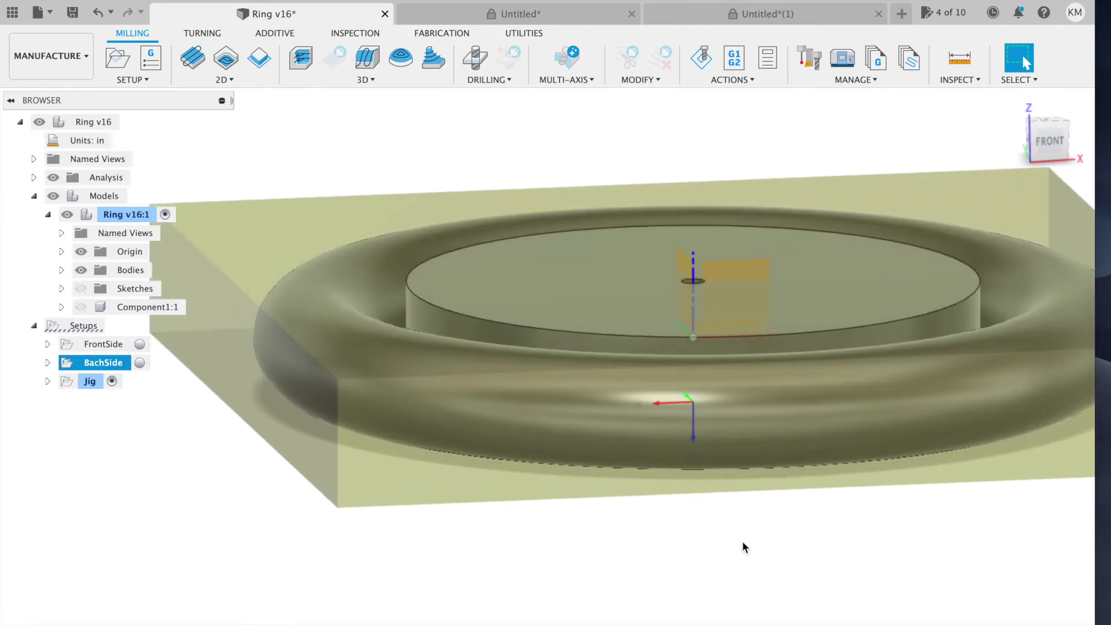
shift+scroll(739, 539, down, 8)
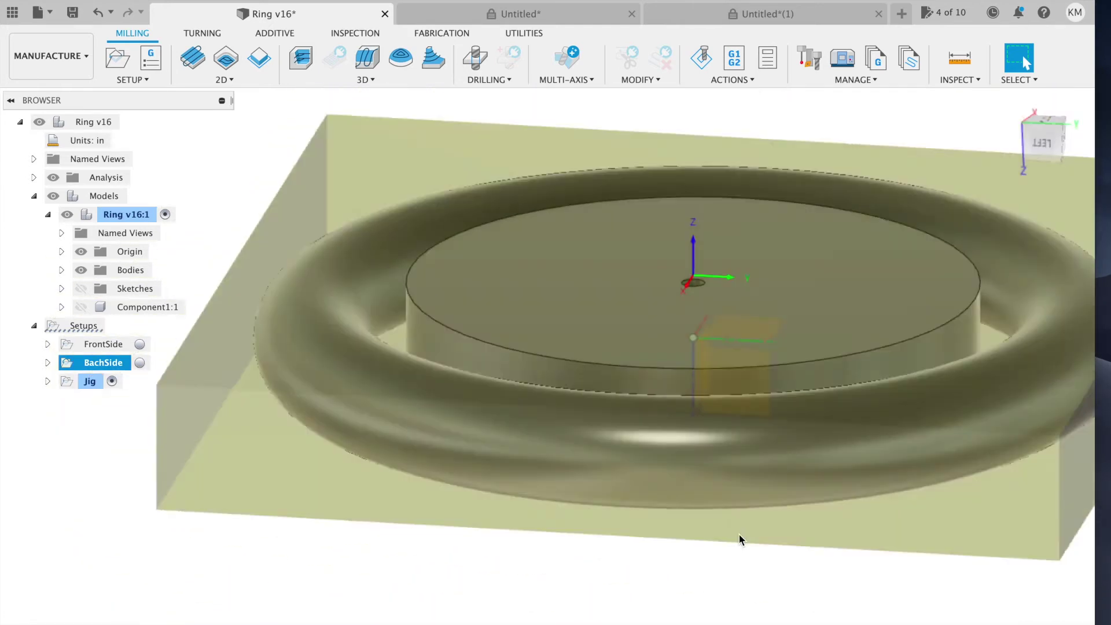
shift+scroll(739, 534, left, 6)
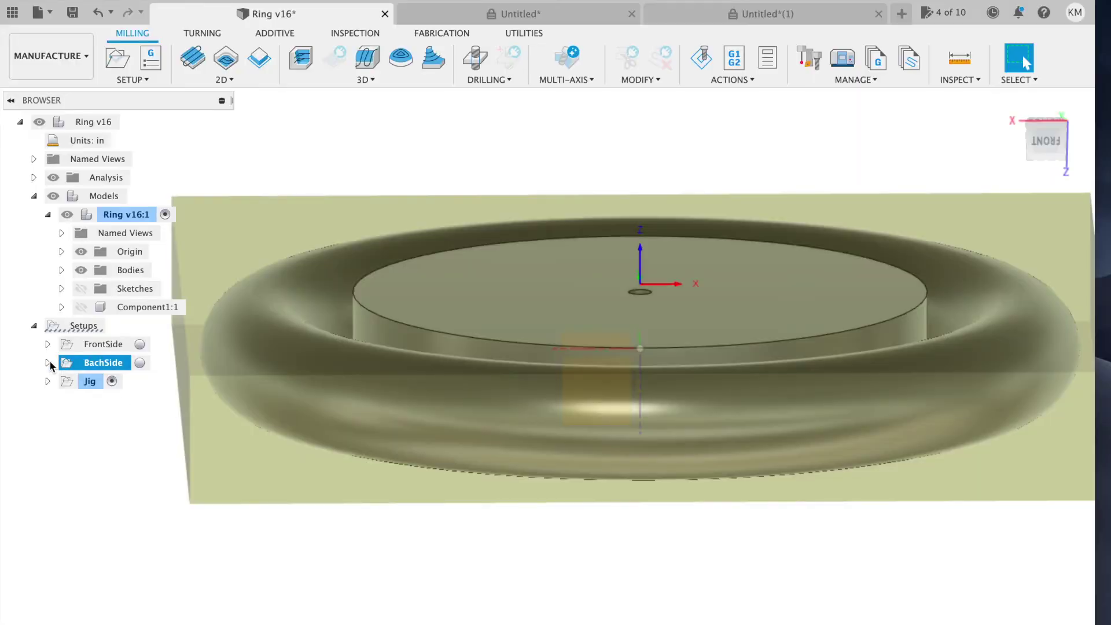
Expand the BachSide setup and review the Pocket2 (2) roughing toolpath around the ring
drag(51, 361, 49, 362)
click(146, 380)
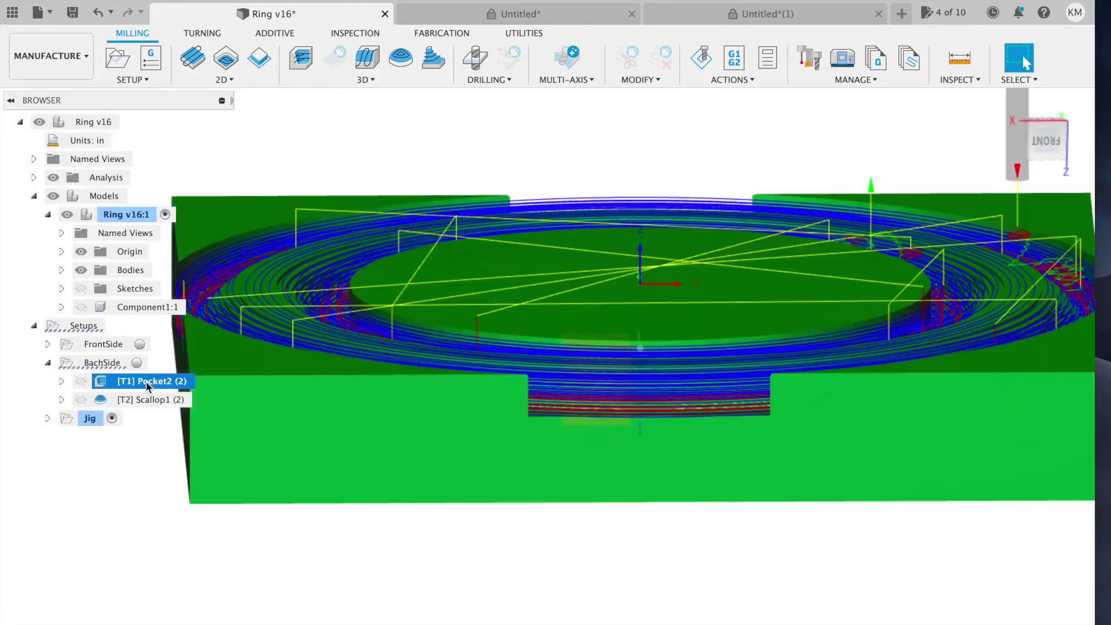
shift+scroll(387, 474, down, 3)
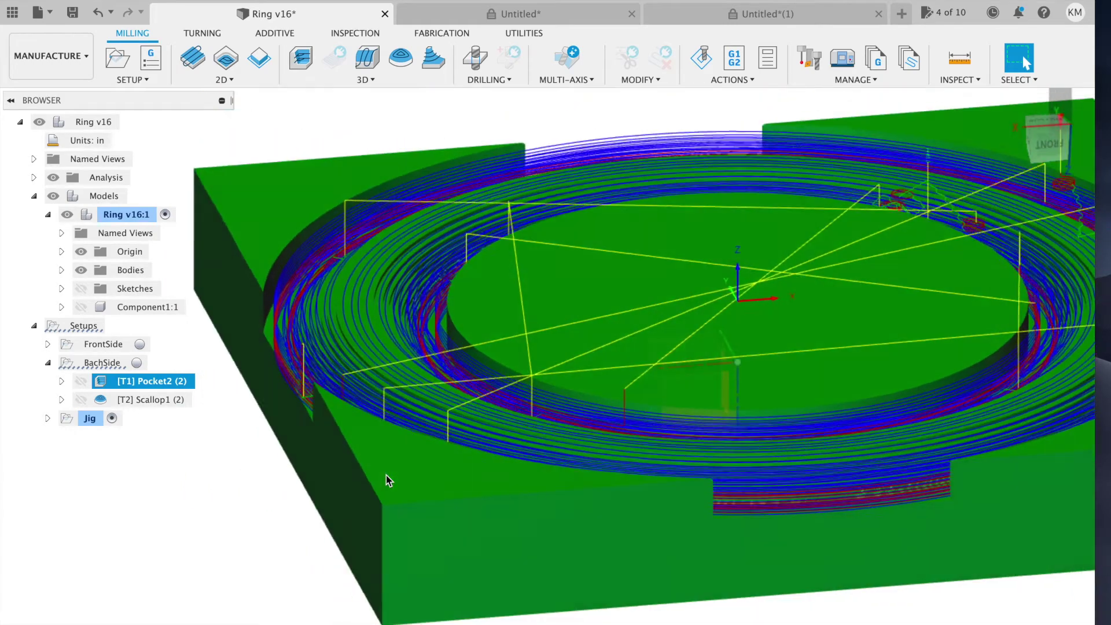
scroll(321, 397, up, 3)
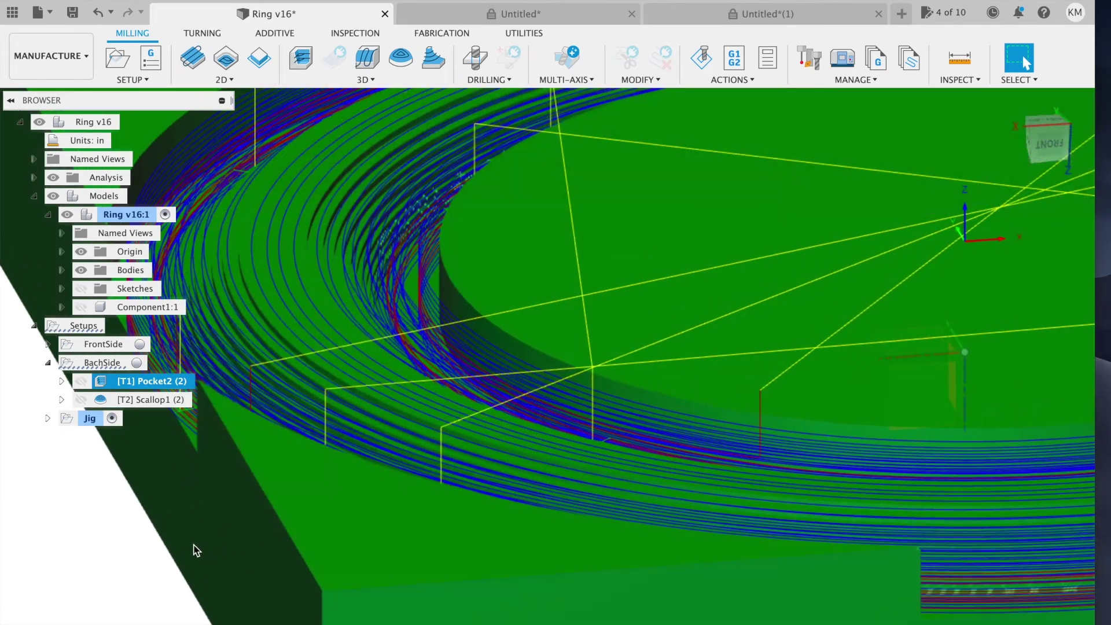
scroll(186, 540, left, 3)
scroll(292, 398, down, 3)
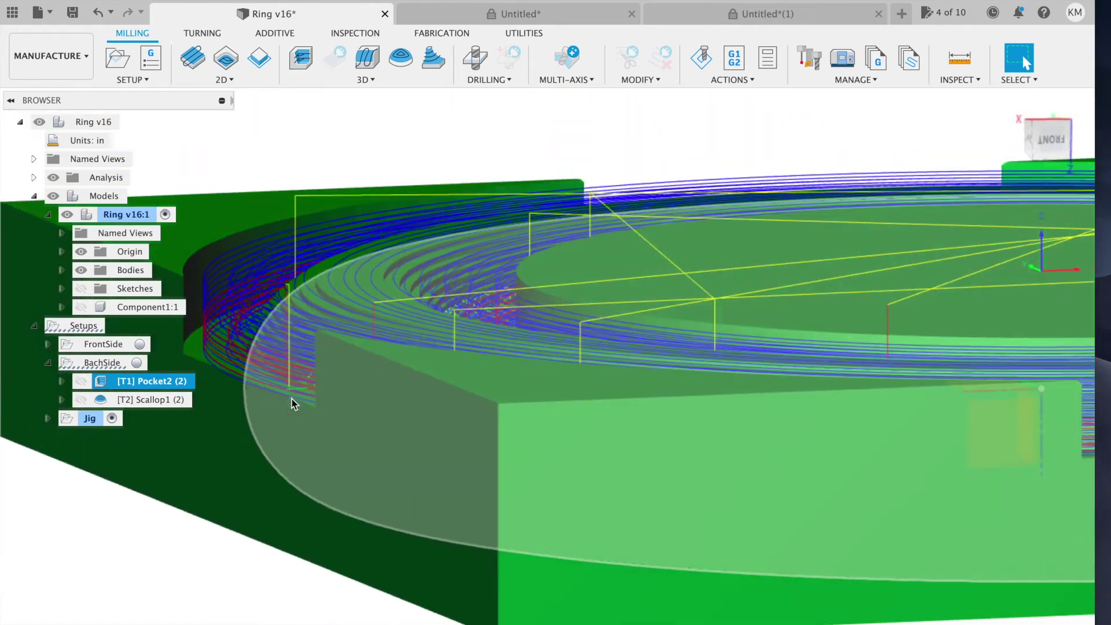
Examine Pocket2 (2)'s stepped passes and cutting depth in the stock up close and from the side
scroll(324, 478, up, 2)
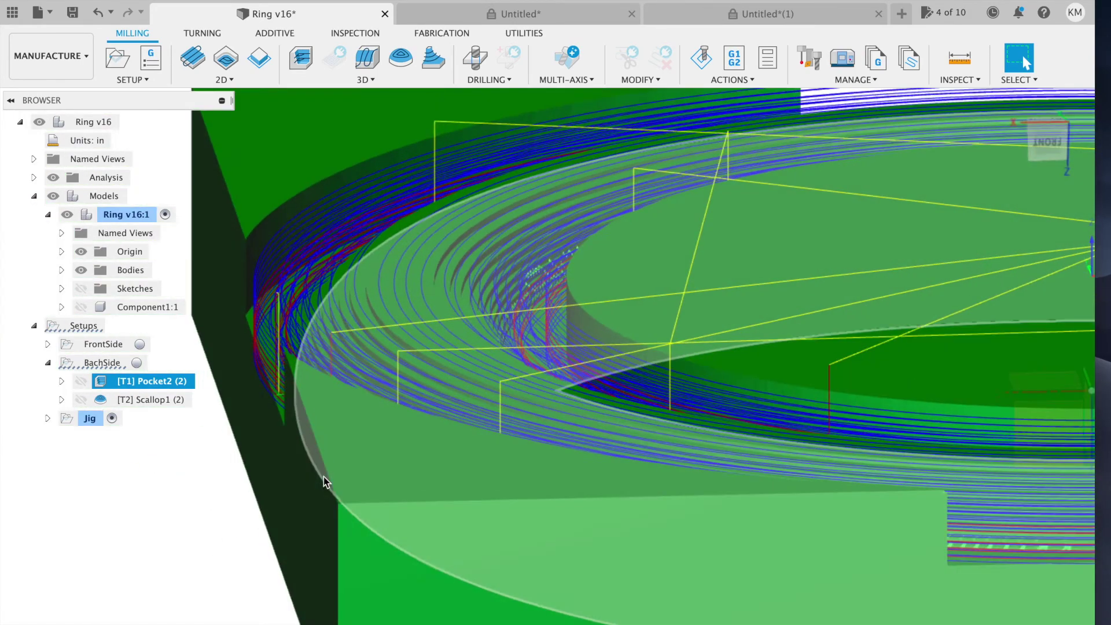
scroll(323, 475, down, 3)
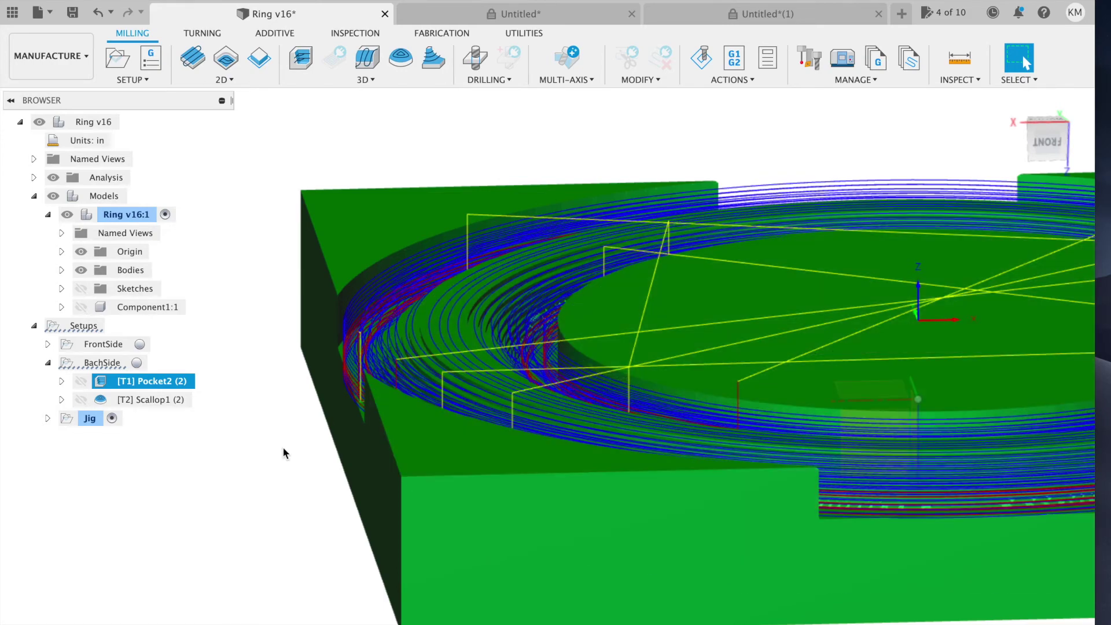
shift+scroll(283, 449, up, 3)
shift+scroll(283, 449, down, 2)
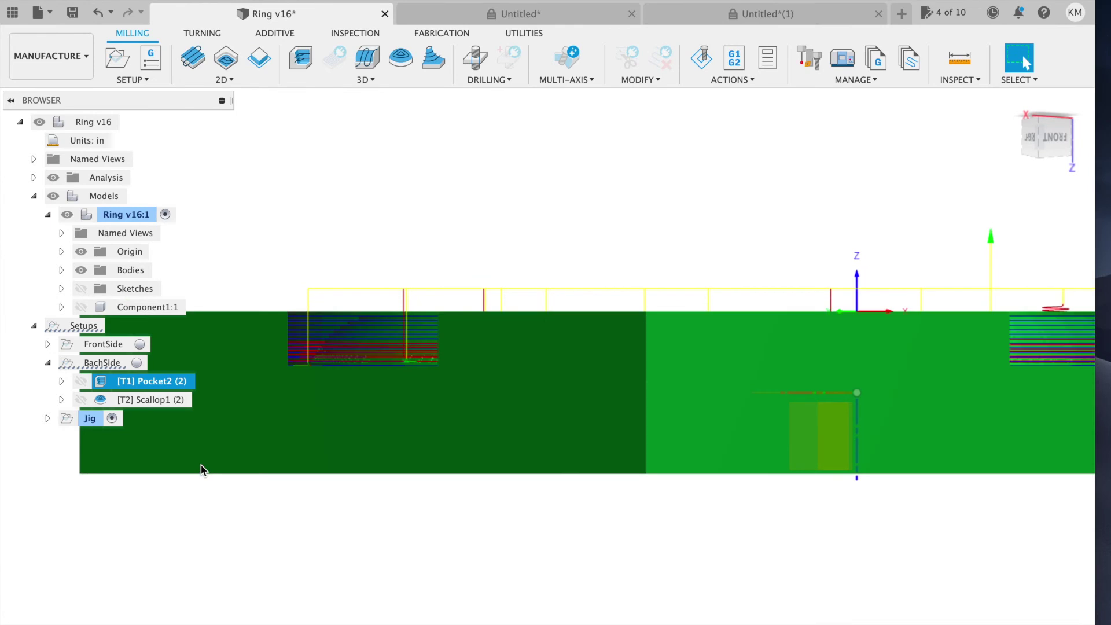
scroll(200, 464, up, 3)
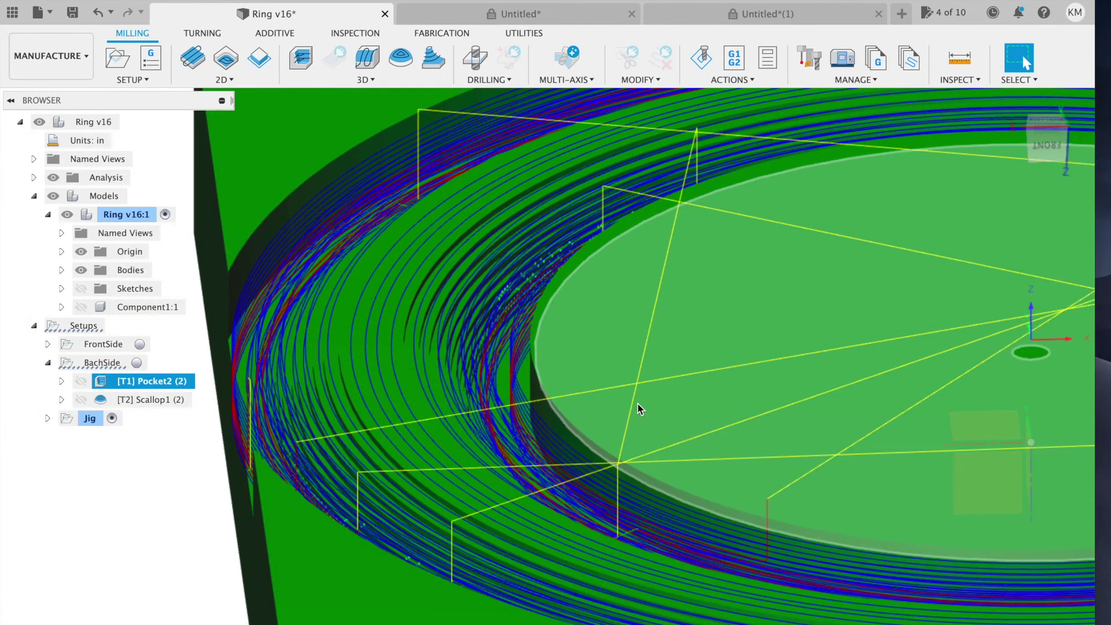
scroll(639, 406, down, 4)
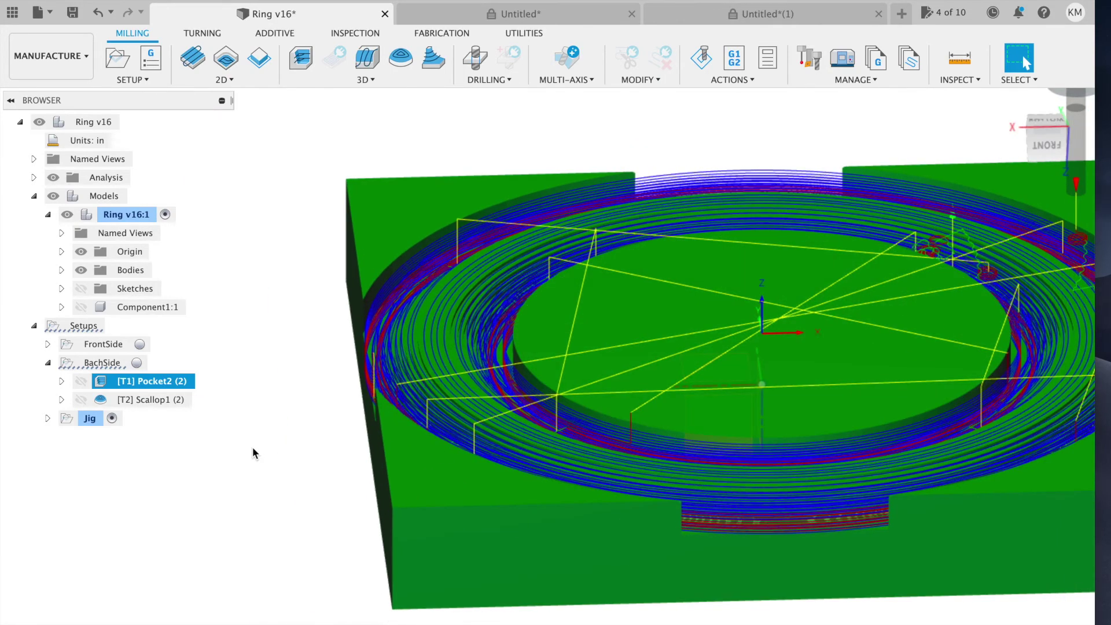
Review the Scallop1 (2) finishing toolpath on the ring's back side, checking its fine passes up close and from the side
click(160, 405)
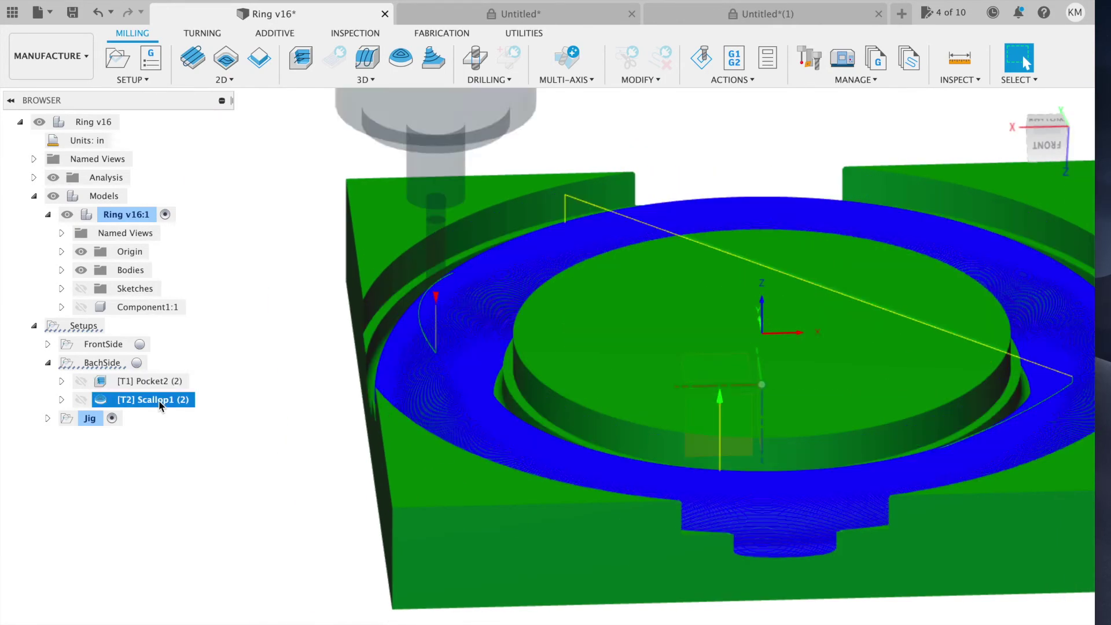
scroll(279, 437, up, 8)
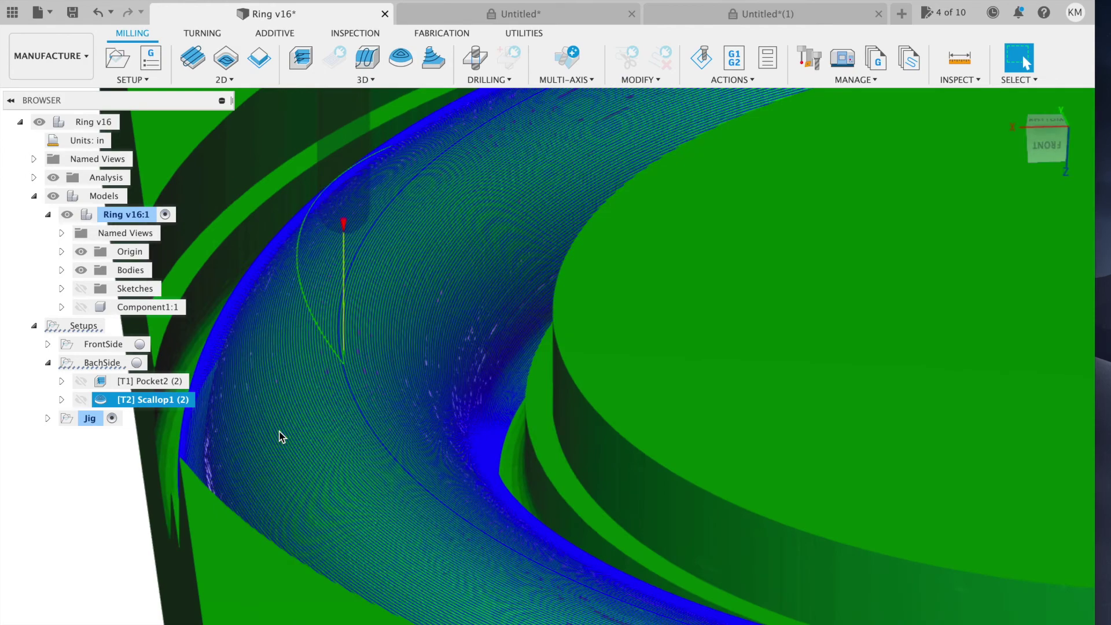
shift+scroll(280, 437, down, 5)
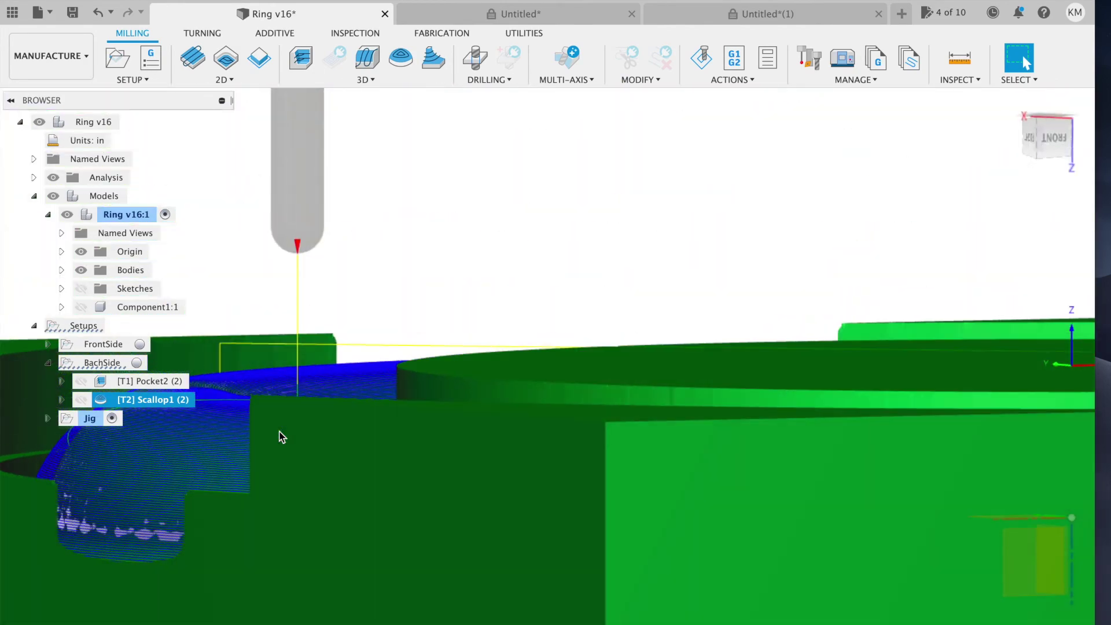
shift+scroll(279, 437, up, 6)
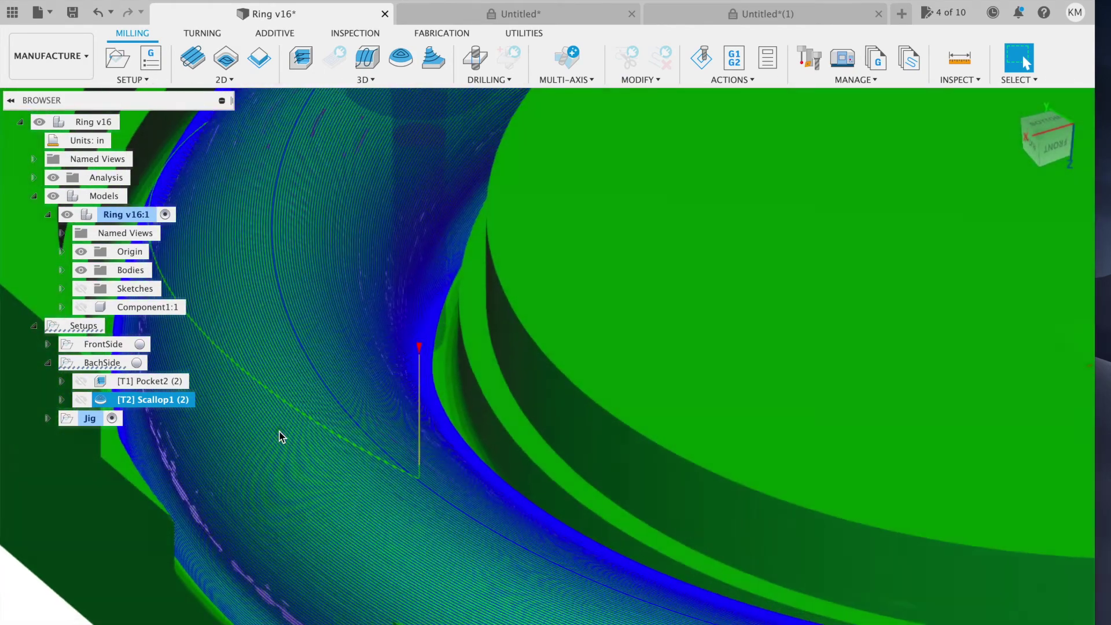